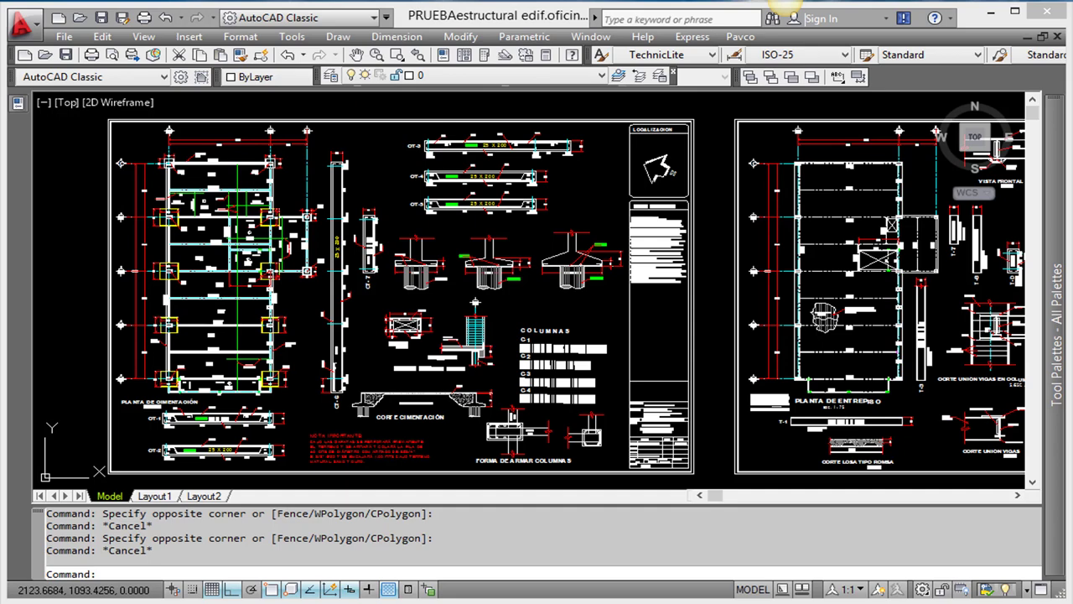
Step: Open the Object Selection Filters dialog with FI and move it up and aside
{"action": "scroll", "coordinate": [1019, 348], "scroll_direction": "up", "scroll_amount": 1}
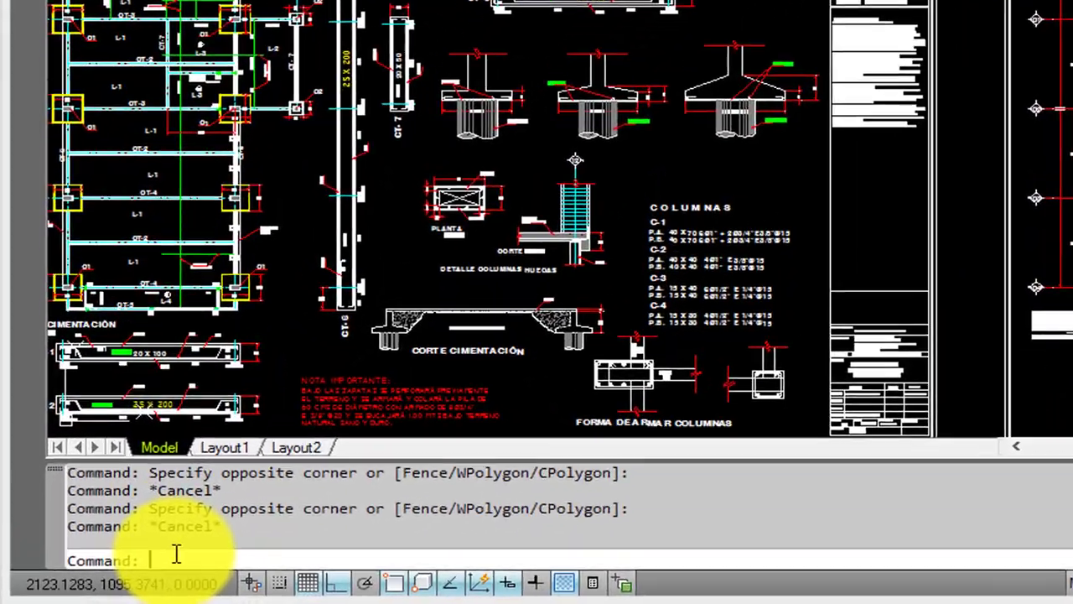
{"action": "type", "text": "fi"}
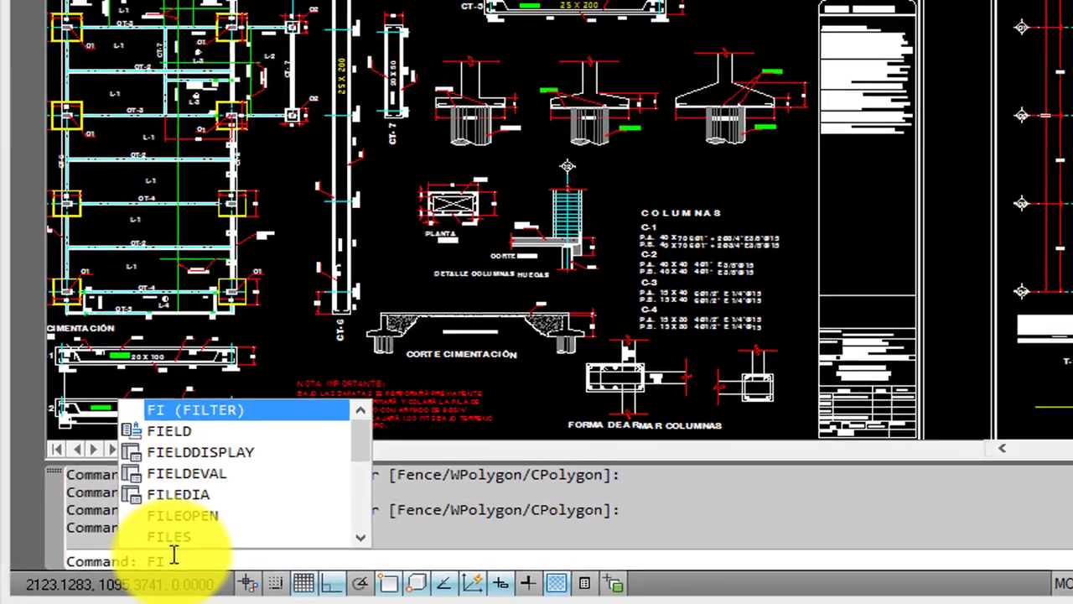
{"action": "key", "text": "Return"}
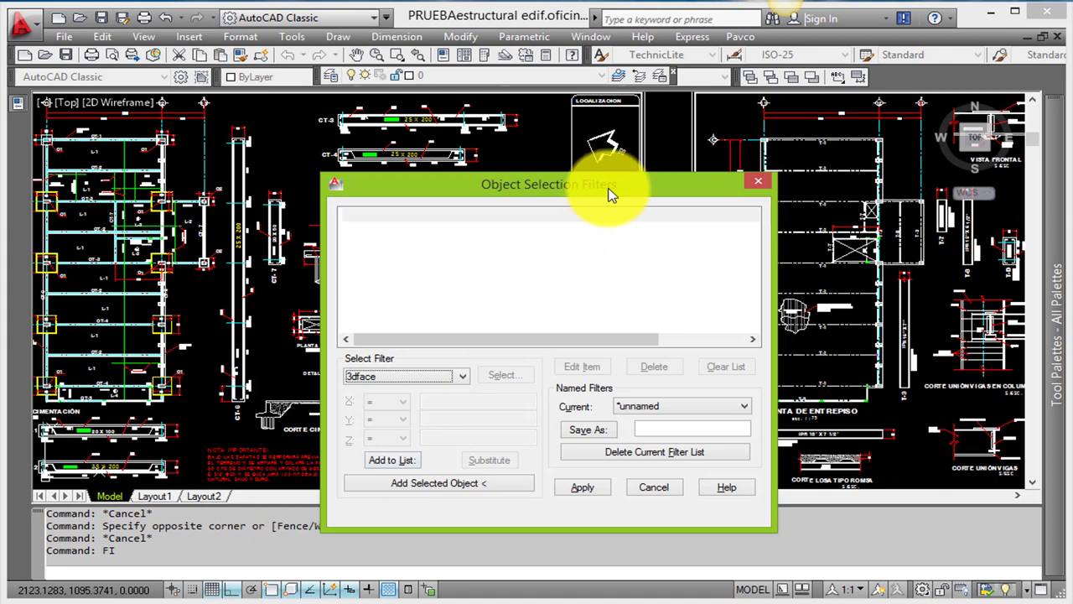
{"action": "mouse_move", "coordinate": [612, 193]}
{"action": "left_mouse_down"}
{"action": "mouse_move", "coordinate": [631, 136]}
{"action": "mouse_move", "coordinate": [662, 139]}
{"action": "left_mouse_up"}
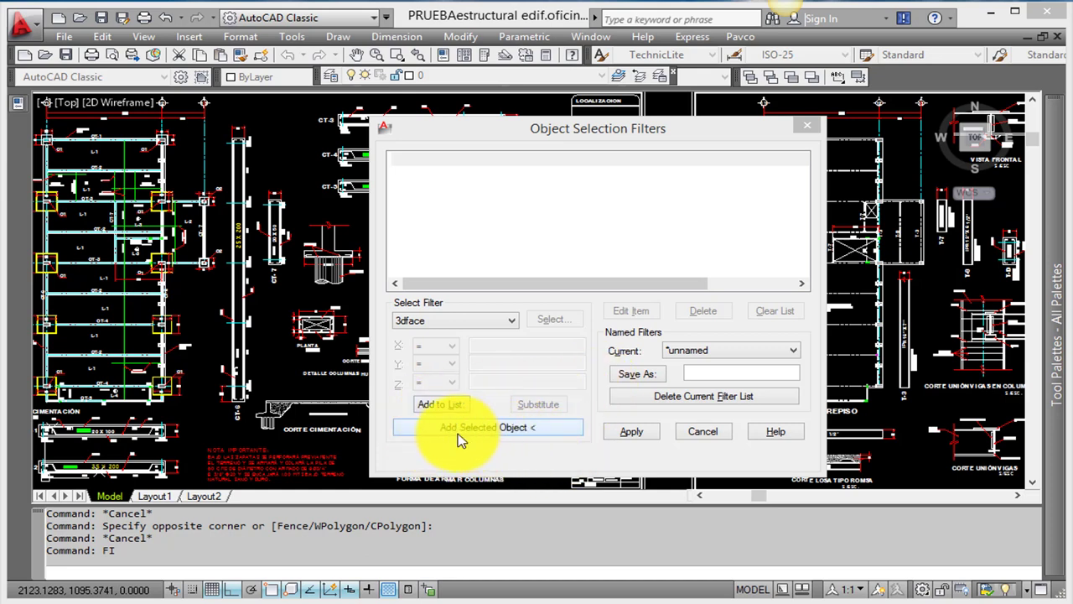
Step: Add the dashed T-1 beam polyline's properties to the filter list as the sample object
{"action": "left_click", "coordinate": [500, 431]}
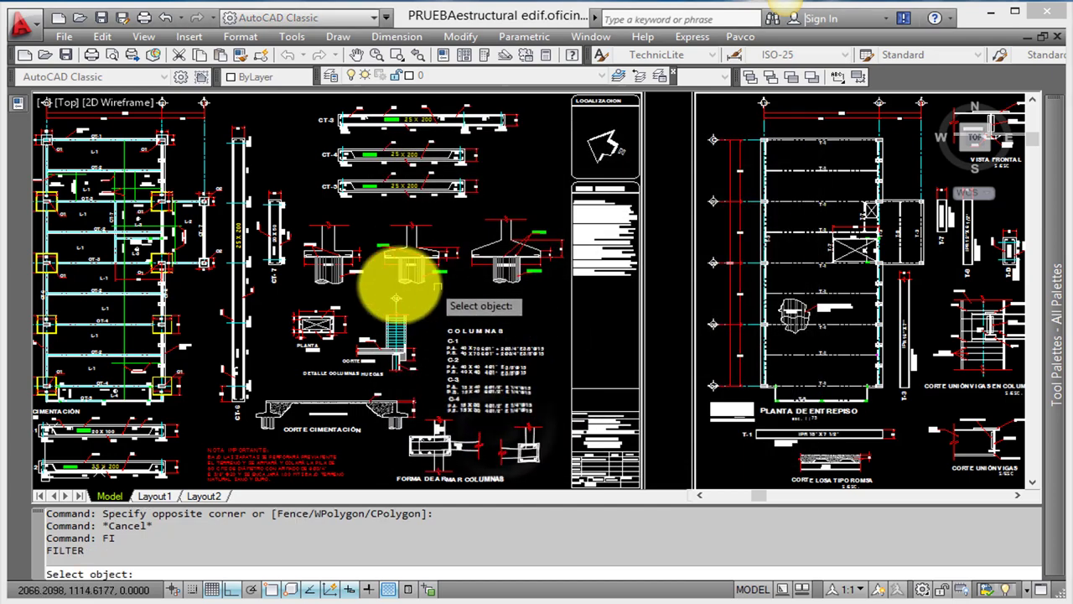
{"action": "scroll", "coordinate": [360, 298], "scroll_direction": "down", "scroll_amount": 3}
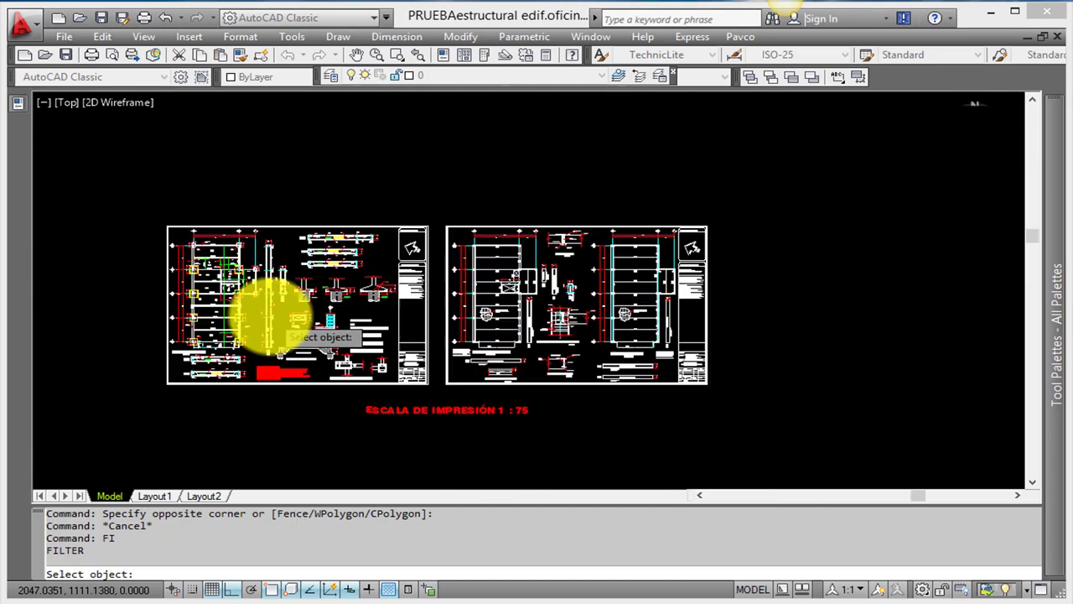
{"action": "scroll", "coordinate": [335, 311], "scroll_direction": "down", "scroll_amount": 2}
{"action": "scroll", "coordinate": [411, 317], "scroll_direction": "up", "scroll_amount": 2}
{"action": "scroll", "coordinate": [408, 317], "scroll_direction": "up", "scroll_amount": 3}
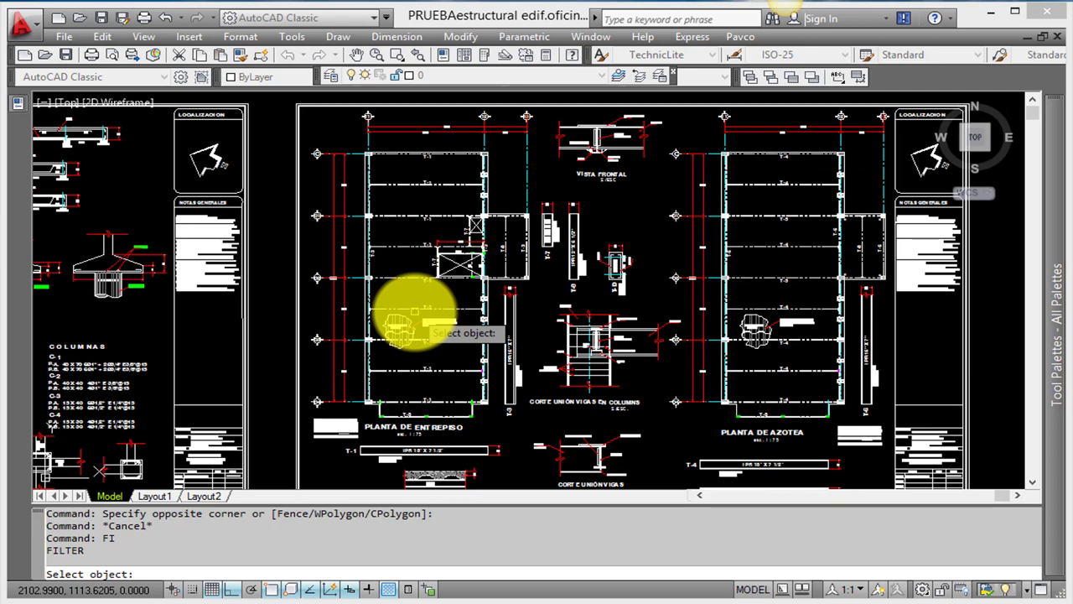
{"action": "scroll", "coordinate": [361, 243], "scroll_direction": "up", "scroll_amount": 4}
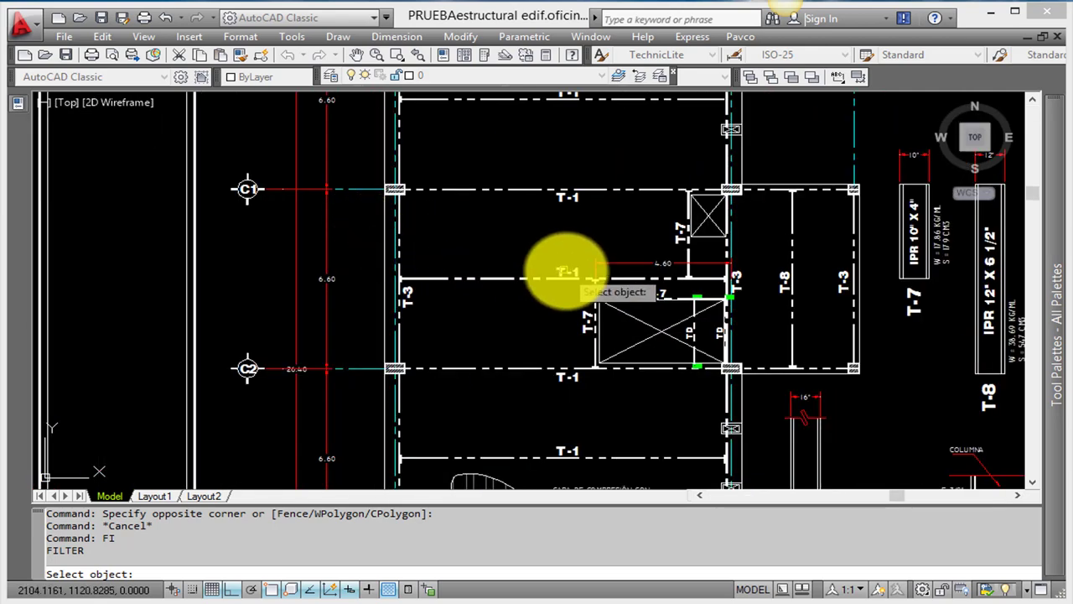
{"action": "scroll", "coordinate": [554, 277], "scroll_direction": "up", "scroll_amount": 4}
{"action": "scroll", "coordinate": [528, 298], "scroll_direction": "down", "scroll_amount": 3}
{"action": "scroll", "coordinate": [487, 314], "scroll_direction": "up", "scroll_amount": 3}
{"action": "left_click", "coordinate": [472, 303]}
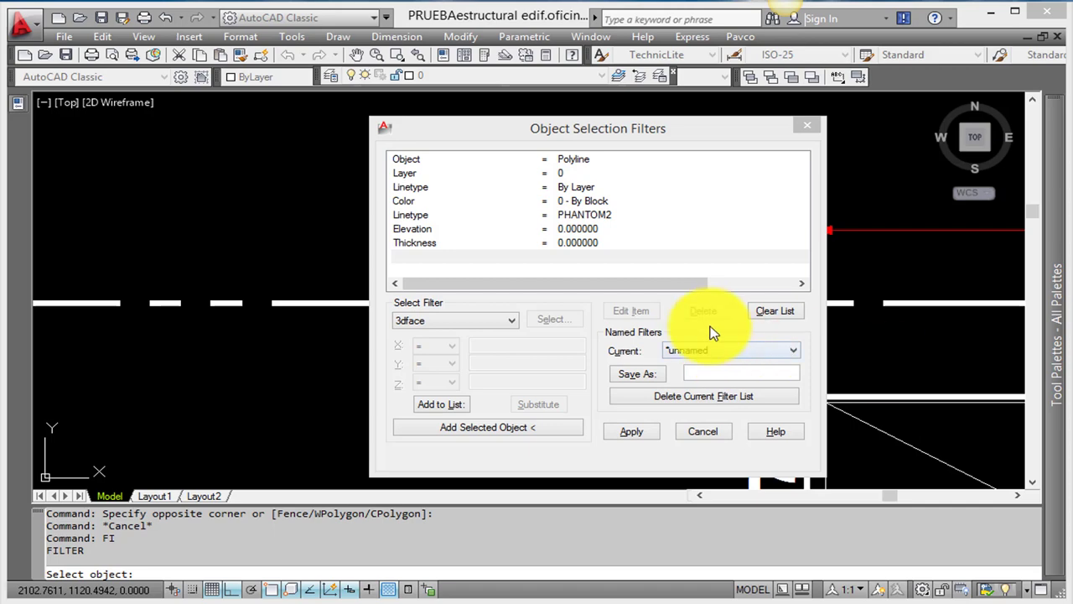
Step: Review the filter list entries and move the filter dialog to the right
{"action": "left_click", "coordinate": [599, 247]}
{"action": "left_click", "coordinate": [599, 243]}
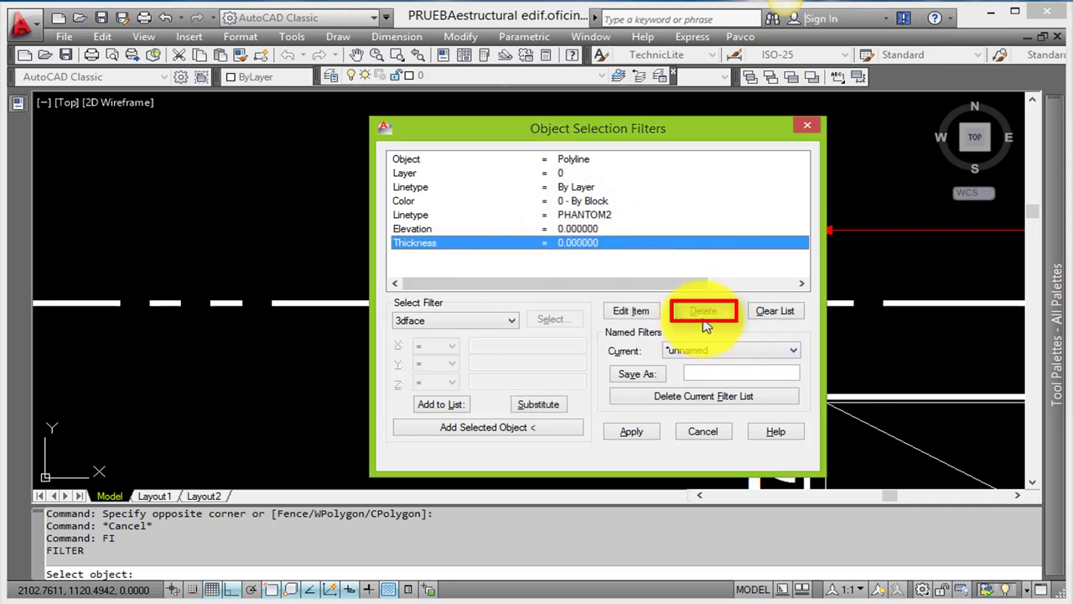
{"action": "left_click", "coordinate": [573, 215]}
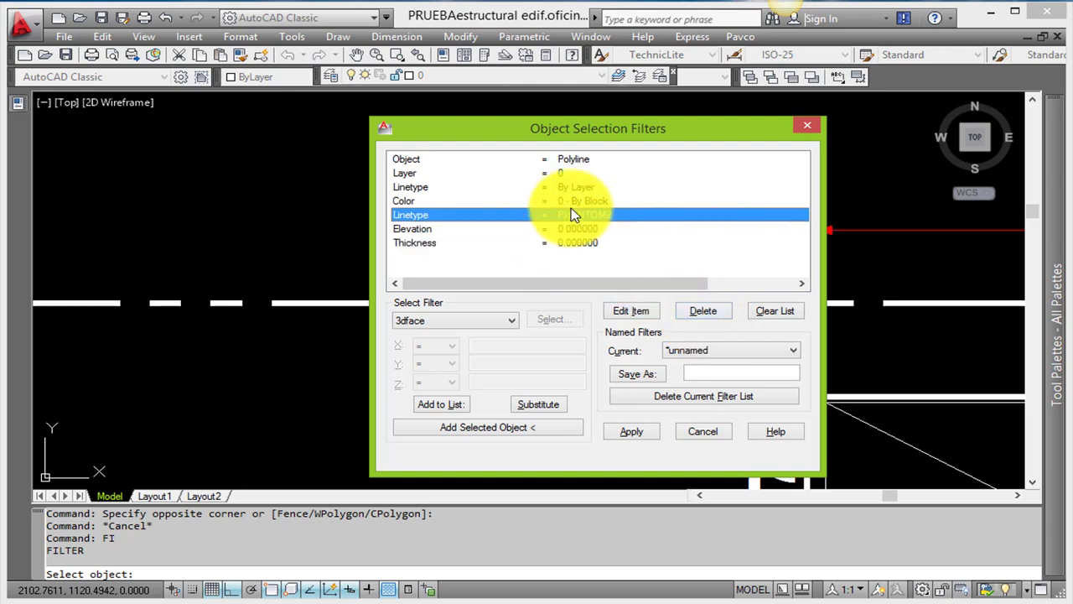
{"action": "left_click", "coordinate": [572, 202]}
{"action": "left_click", "coordinate": [560, 187]}
{"action": "left_click", "coordinate": [562, 173]}
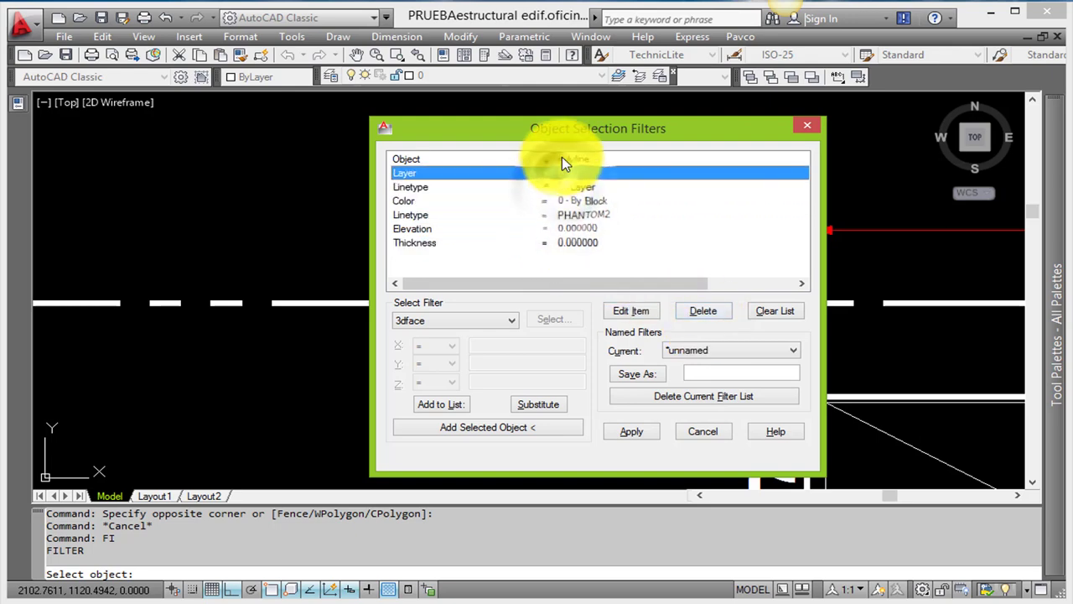
{"action": "left_click", "coordinate": [562, 159]}
{"action": "left_click", "coordinate": [453, 200]}
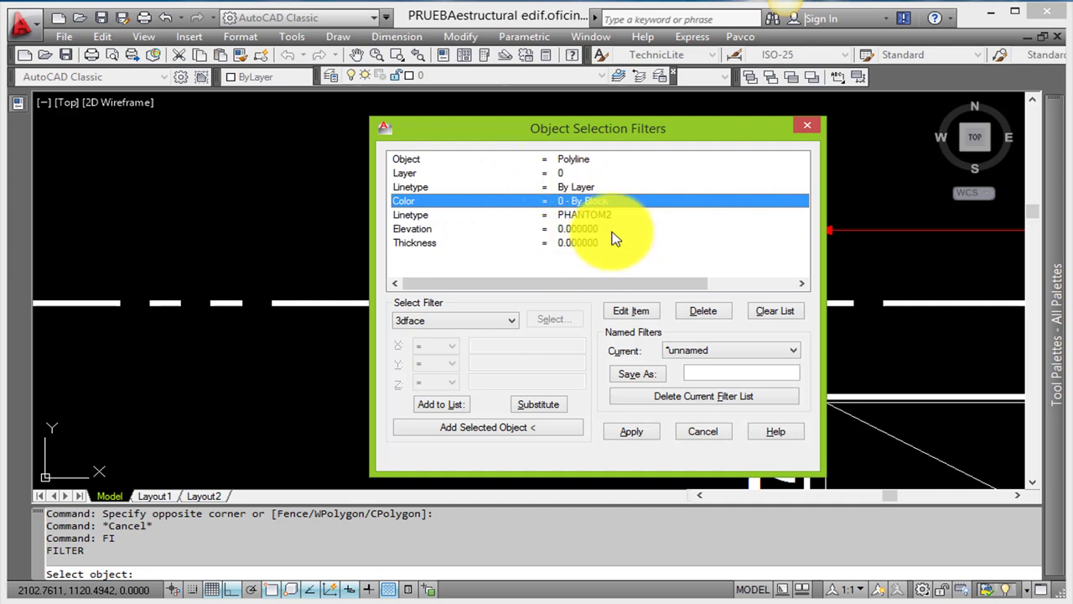
{"action": "left_click", "coordinate": [578, 159]}
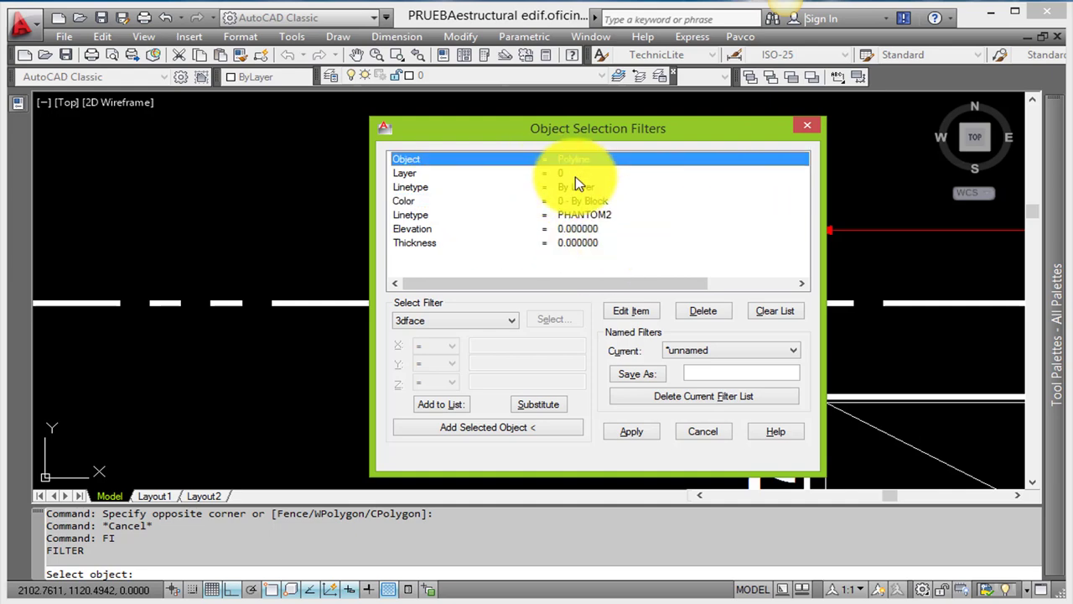
{"action": "left_click_drag", "start_coordinate": [559, 134], "coordinate": [654, 124]}
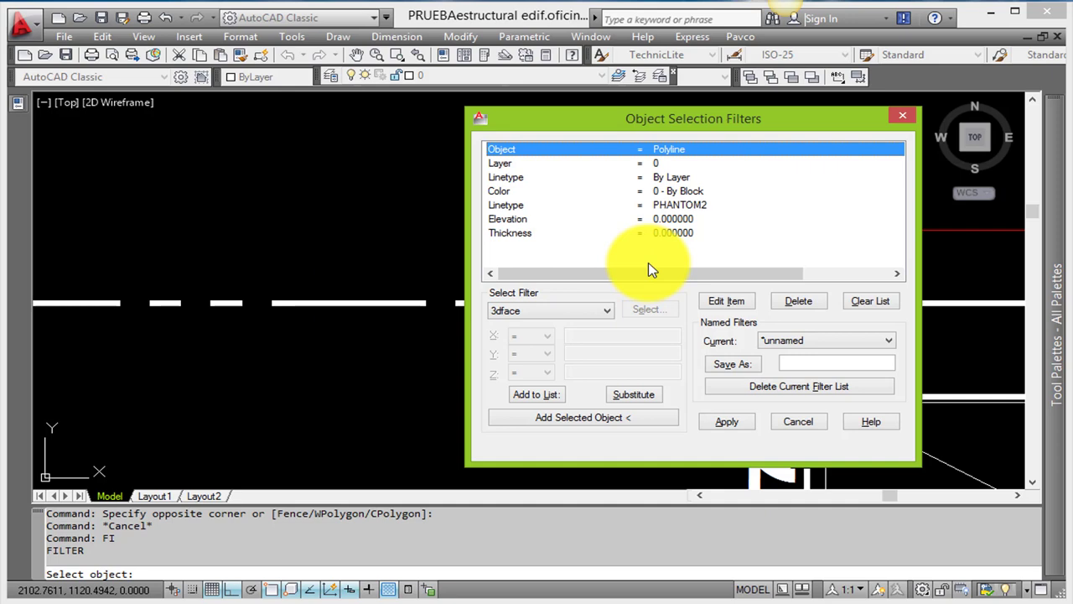
Step: Remove the Object = Polyline and By Layer linetype conditions from the filter
{"action": "key", "text": "Down"}
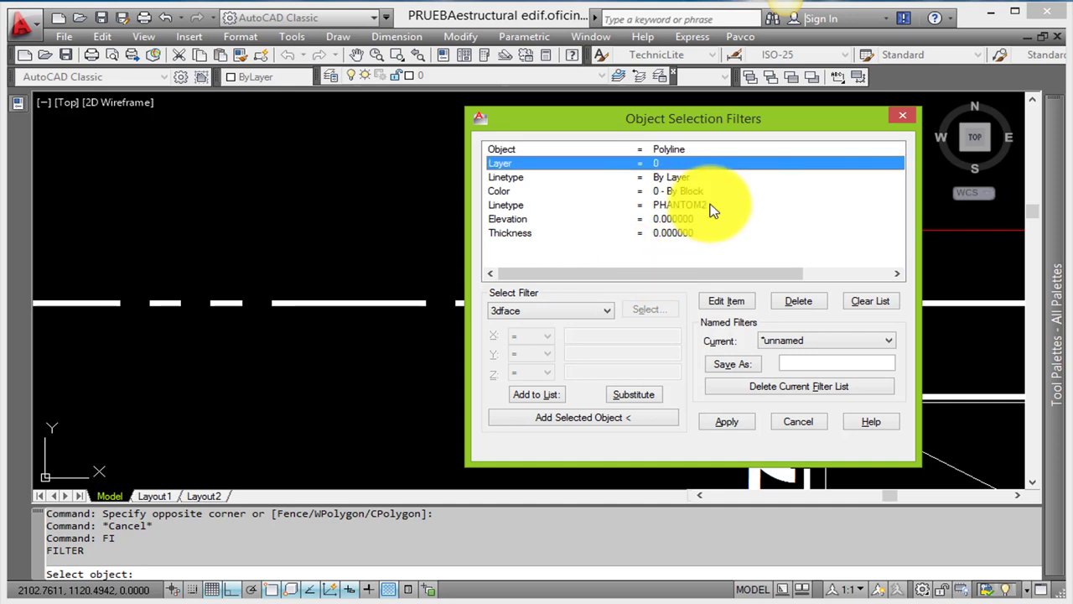
{"action": "left_click", "coordinate": [669, 151]}
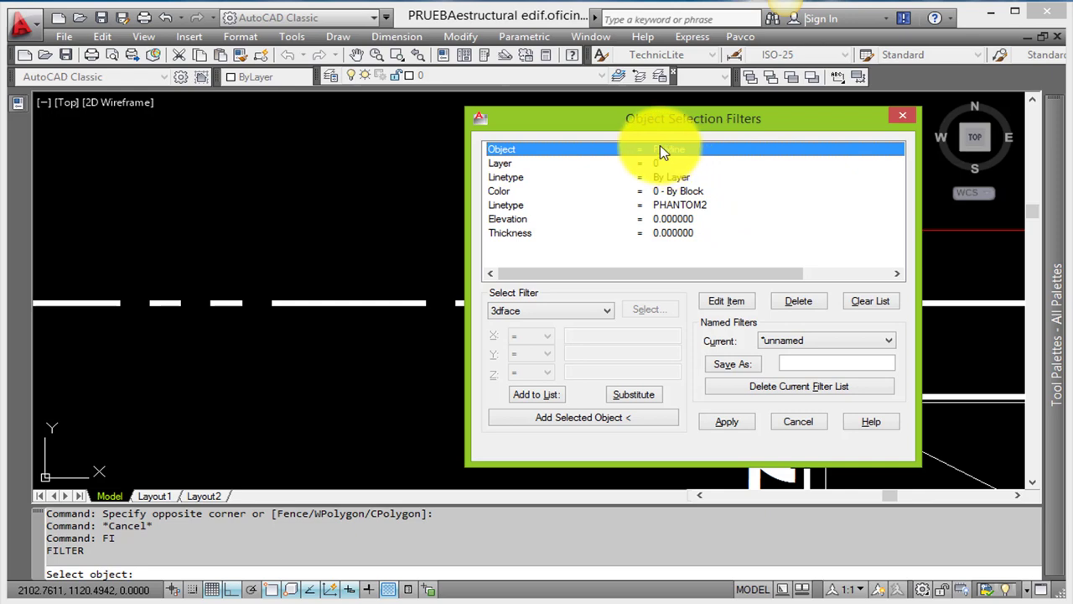
{"action": "left_click", "coordinate": [681, 151]}
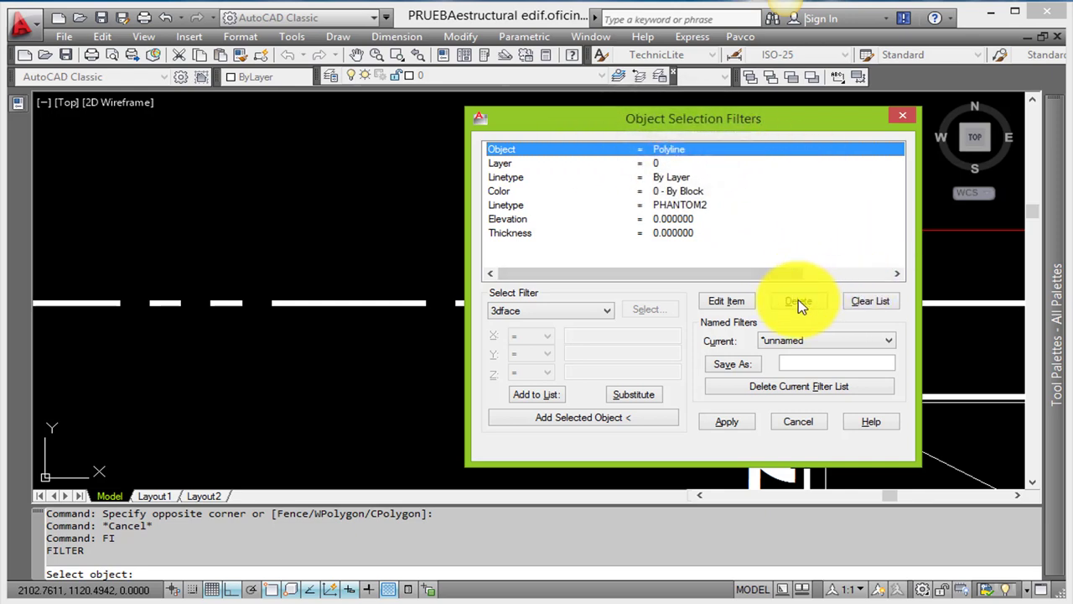
{"action": "left_click", "coordinate": [798, 300]}
{"action": "left_click", "coordinate": [651, 149]}
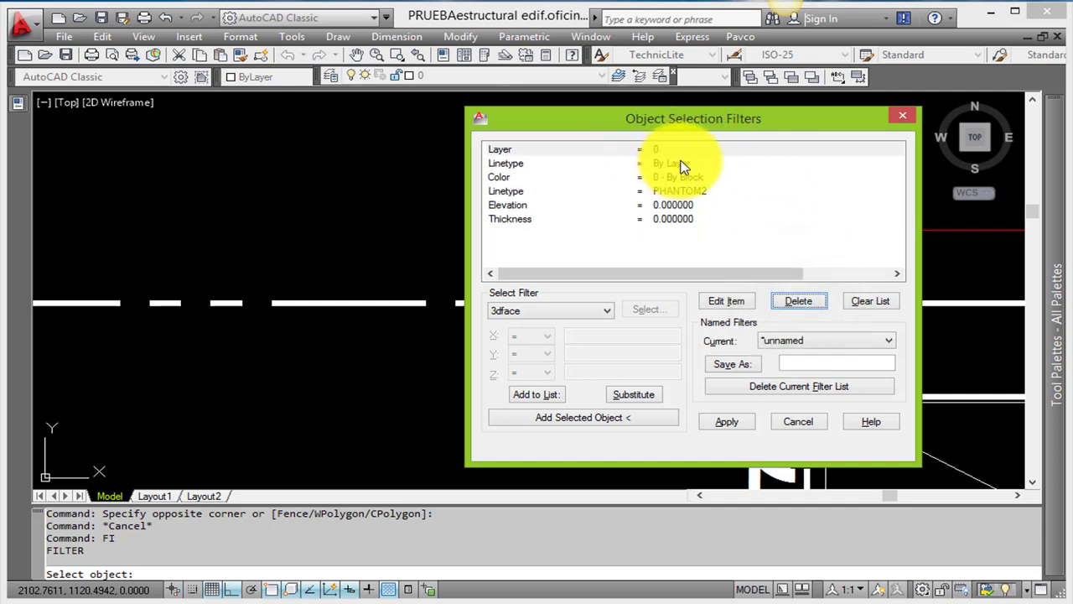
{"action": "left_click", "coordinate": [534, 166]}
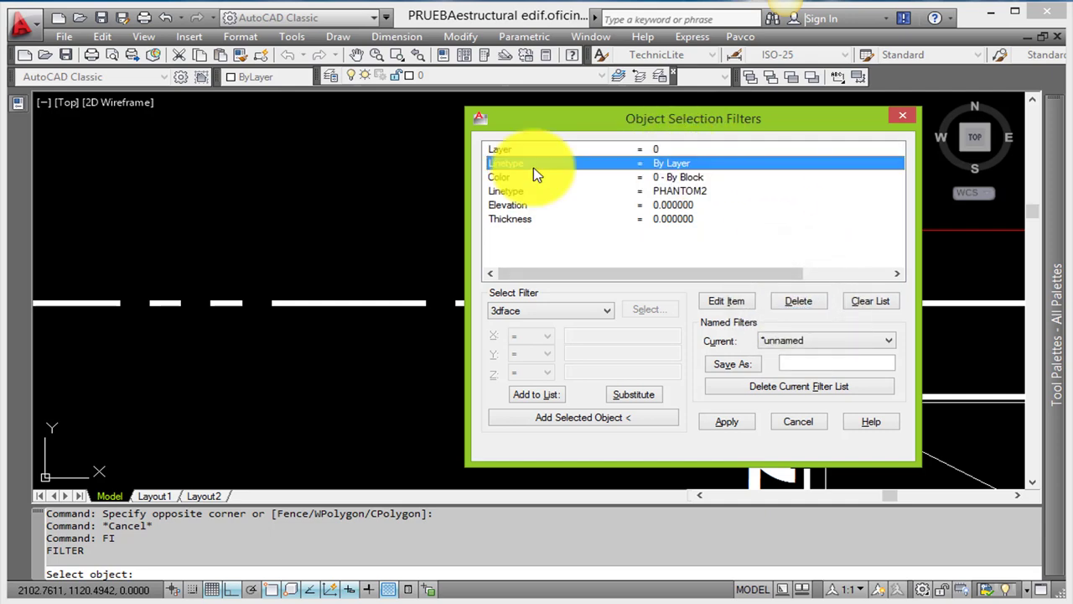
{"action": "key", "text": "alt+d"}
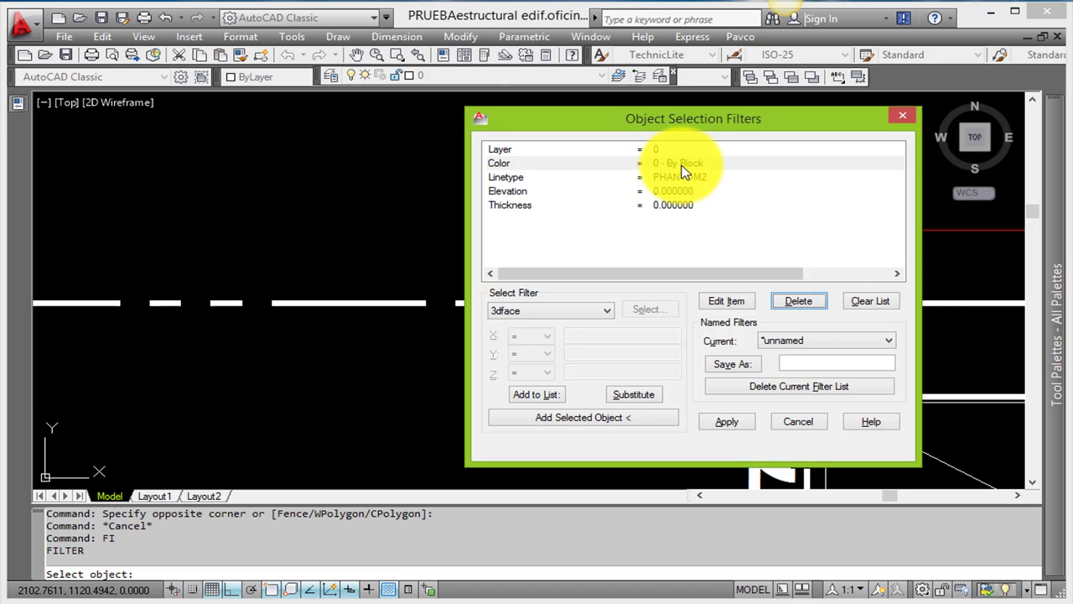
Step: Remove the Elevation condition and apply the remaining filter
{"action": "left_click", "coordinate": [684, 177]}
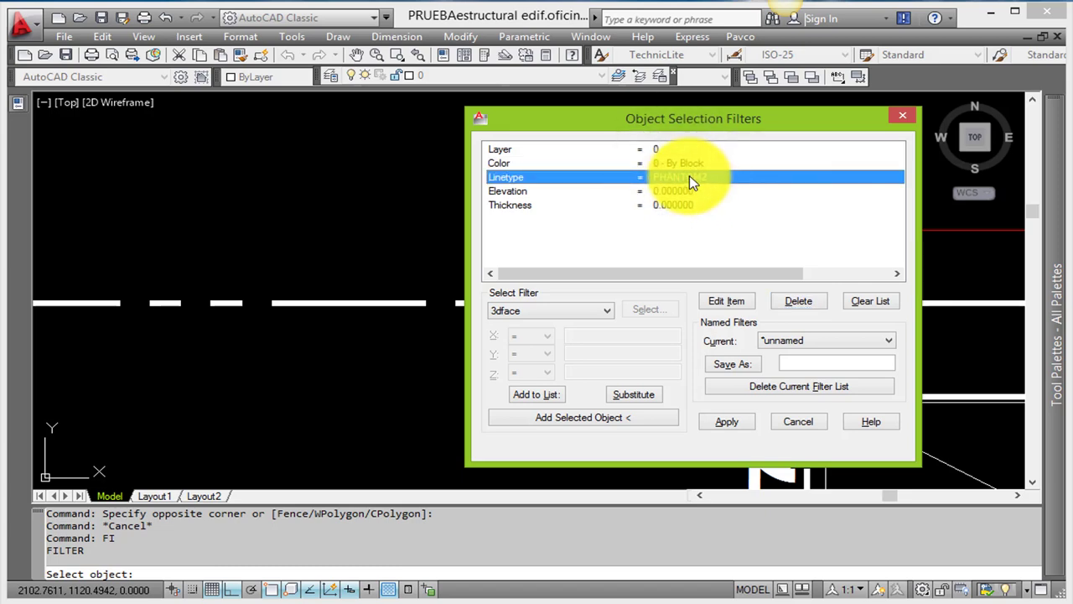
{"action": "left_click", "coordinate": [680, 191]}
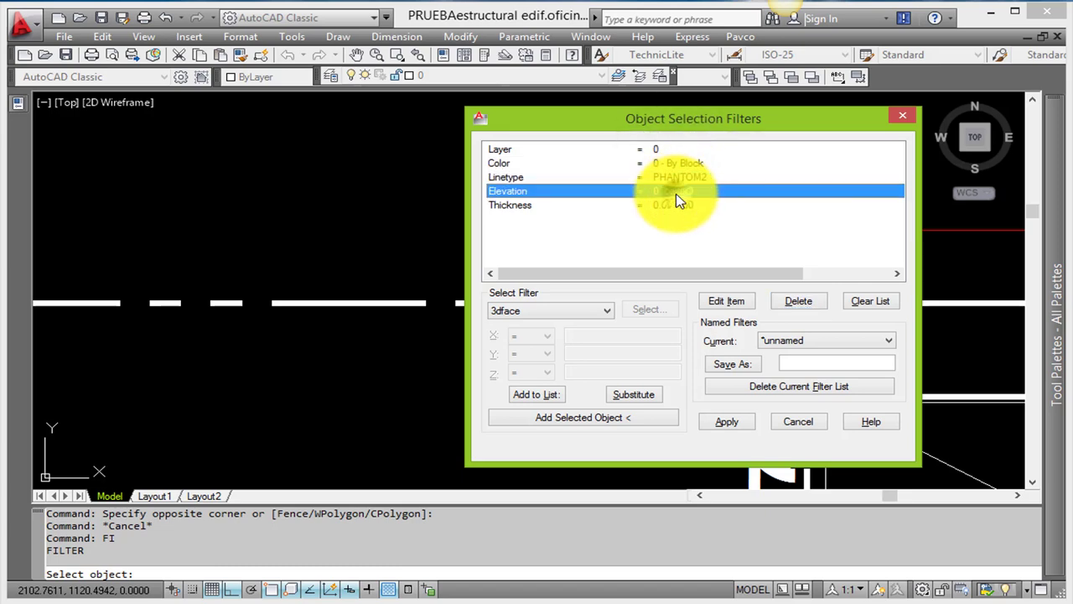
{"action": "left_click", "coordinate": [799, 302]}
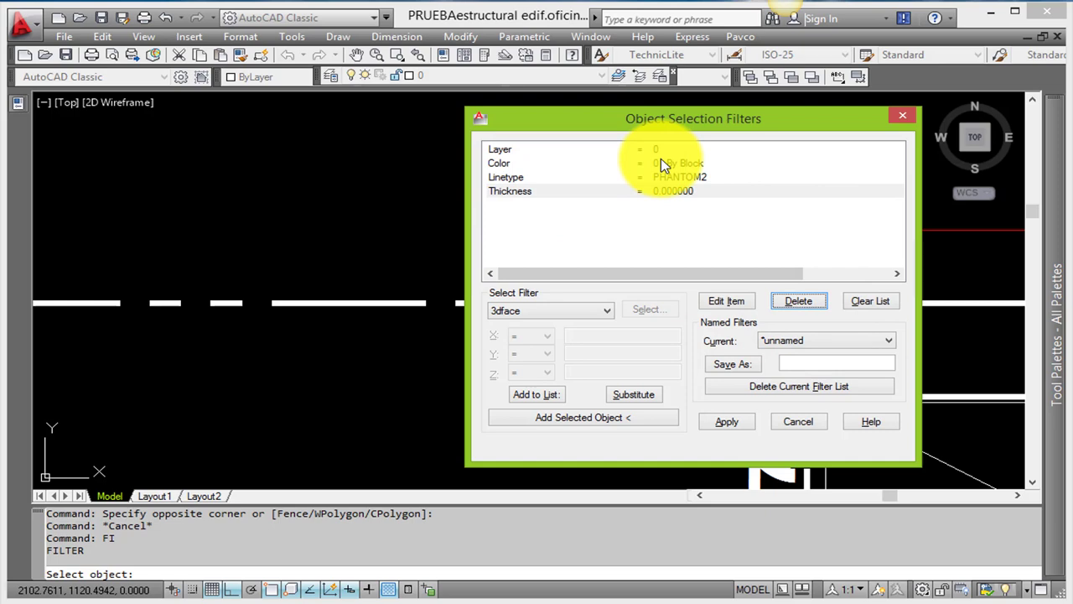
{"action": "left_click", "coordinate": [726, 425]}
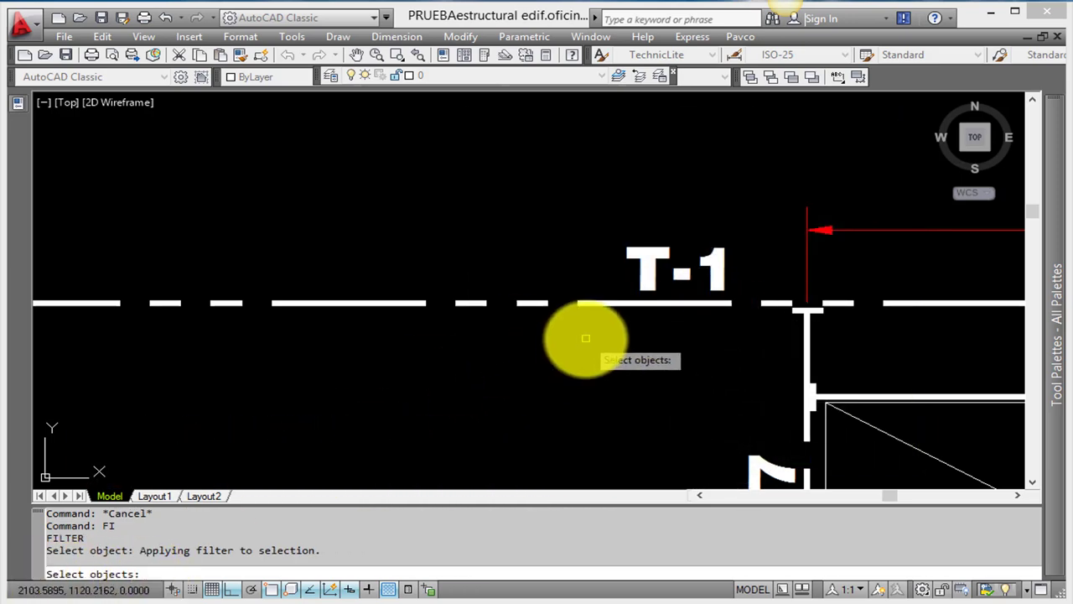
Step: Select all 79 beam polylines matching the filter and finish the filtered selection
{"action": "scroll", "coordinate": [579, 340], "scroll_direction": "down", "scroll_amount": 3}
{"action": "type", "text": "all"}
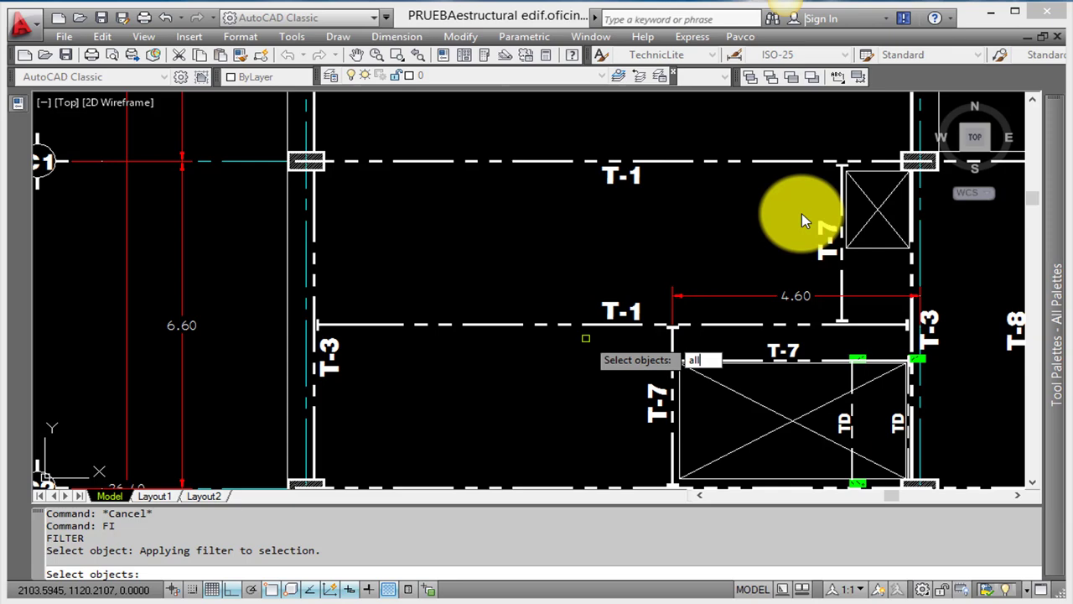
{"action": "key", "text": "Return"}
{"action": "scroll", "coordinate": [801, 220], "scroll_direction": "down", "scroll_amount": 5}
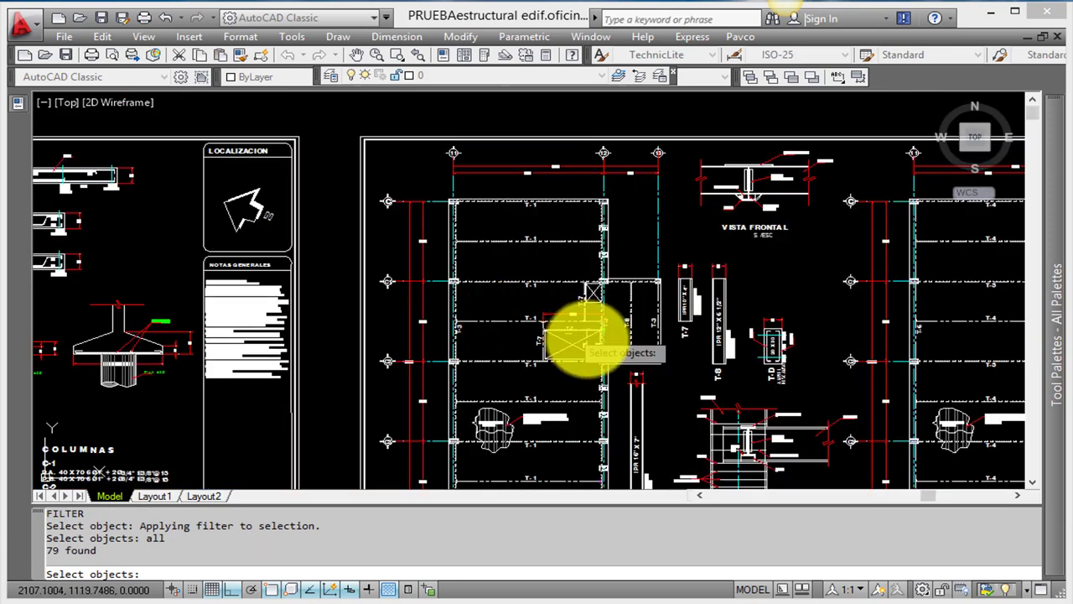
{"action": "scroll", "coordinate": [515, 335], "scroll_direction": "up", "scroll_amount": 3}
{"action": "scroll", "coordinate": [467, 252], "scroll_direction": "down", "scroll_amount": 3}
{"action": "scroll", "coordinate": [803, 324], "scroll_direction": "up", "scroll_amount": 1}
{"action": "scroll", "coordinate": [821, 327], "scroll_direction": "up", "scroll_amount": 2}
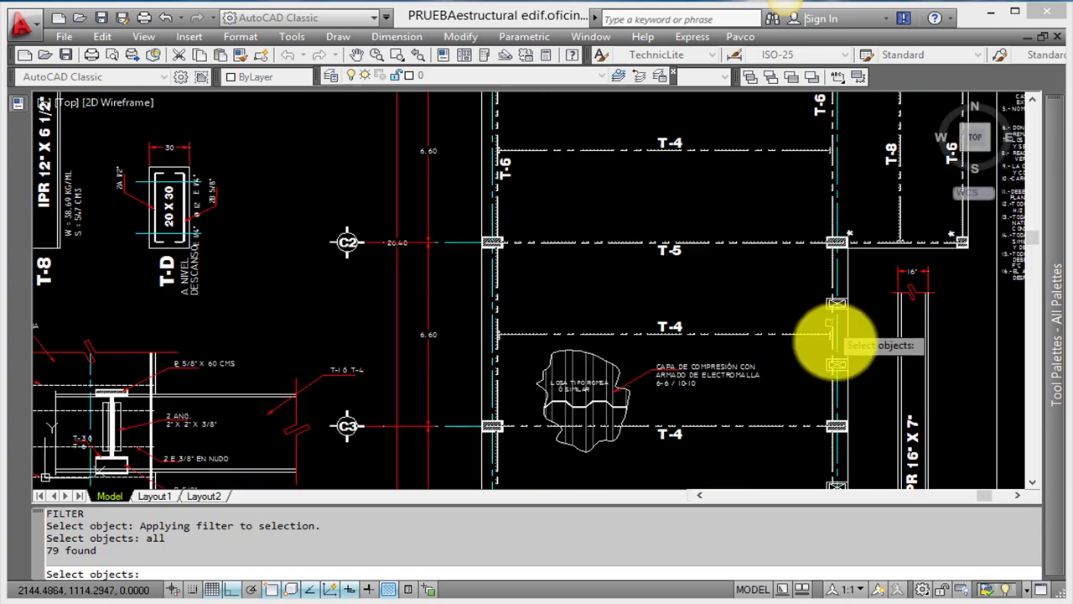
{"action": "scroll", "coordinate": [824, 336], "scroll_direction": "up", "scroll_amount": 4}
{"action": "scroll", "coordinate": [911, 233], "scroll_direction": "down", "scroll_amount": 5}
{"action": "scroll", "coordinate": [276, 271], "scroll_direction": "up", "scroll_amount": 2}
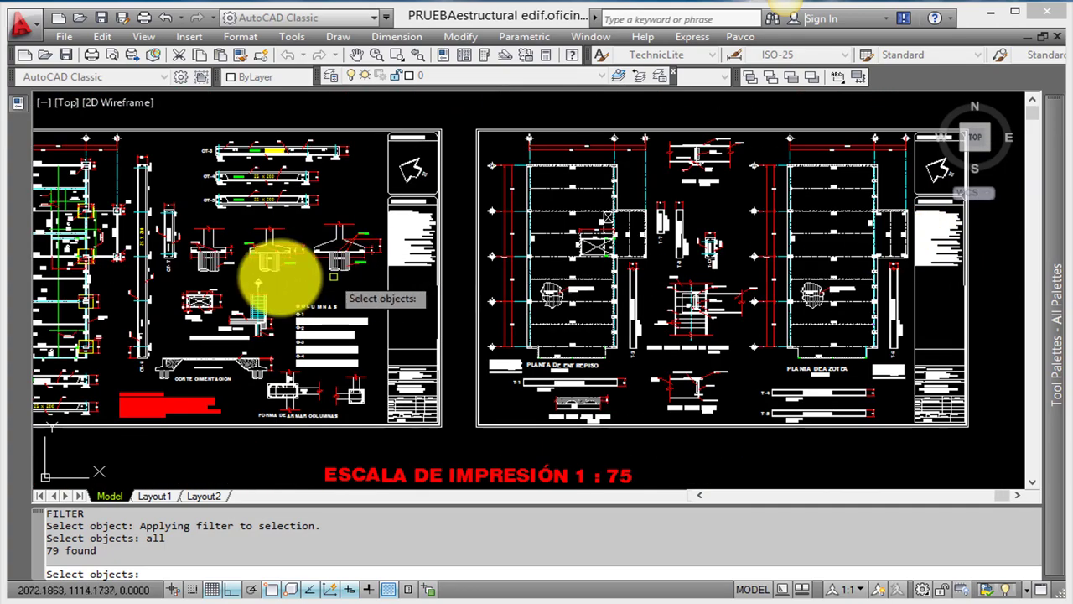
{"action": "scroll", "coordinate": [137, 168], "scroll_direction": "up", "scroll_amount": 2}
{"action": "scroll", "coordinate": [457, 142], "scroll_direction": "up", "scroll_amount": 2}
{"action": "scroll", "coordinate": [743, 246], "scroll_direction": "down", "scroll_amount": 1}
{"action": "scroll", "coordinate": [790, 246], "scroll_direction": "down", "scroll_amount": 3}
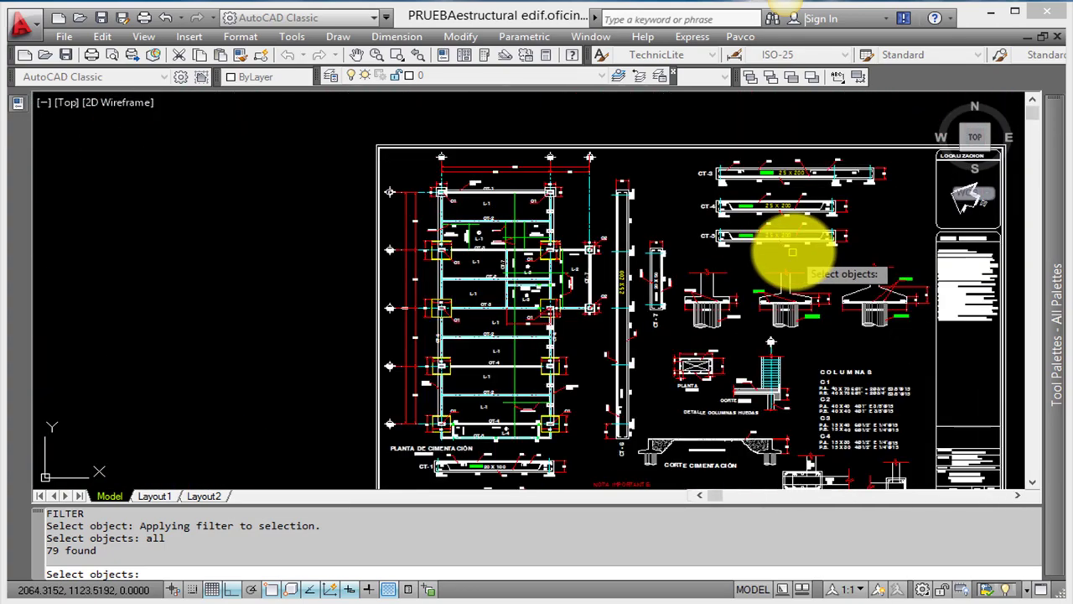
{"action": "scroll", "coordinate": [687, 290], "scroll_direction": "down", "scroll_amount": 2}
{"action": "scroll", "coordinate": [687, 289], "scroll_direction": "down", "scroll_amount": 2}
{"action": "scroll", "coordinate": [702, 292], "scroll_direction": "up", "scroll_amount": 4}
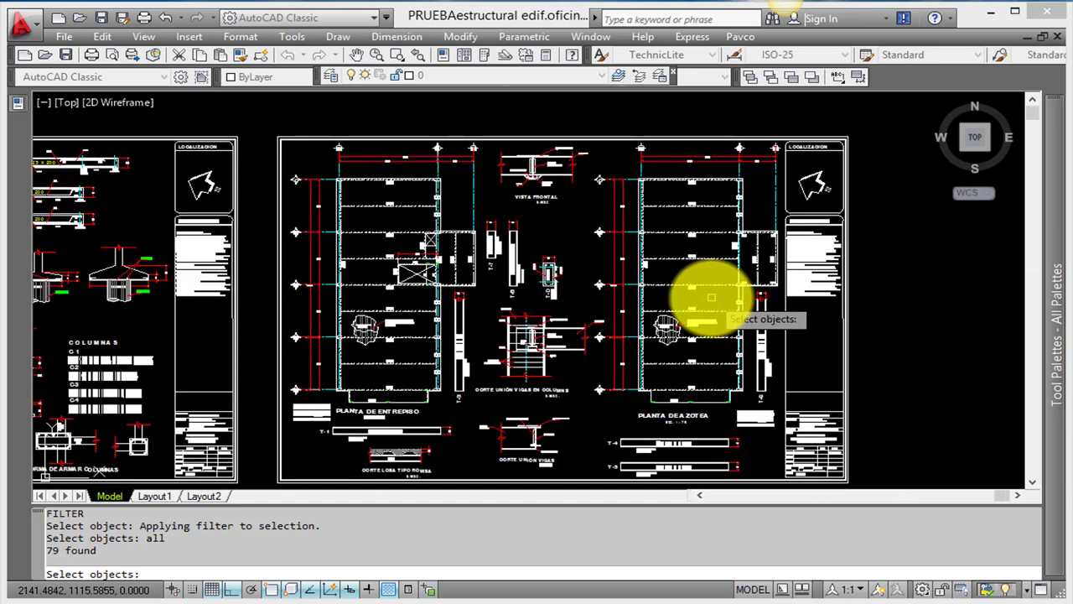
{"action": "scroll", "coordinate": [702, 293], "scroll_direction": "up", "scroll_amount": 2}
{"action": "scroll", "coordinate": [351, 222], "scroll_direction": "up", "scroll_amount": 2}
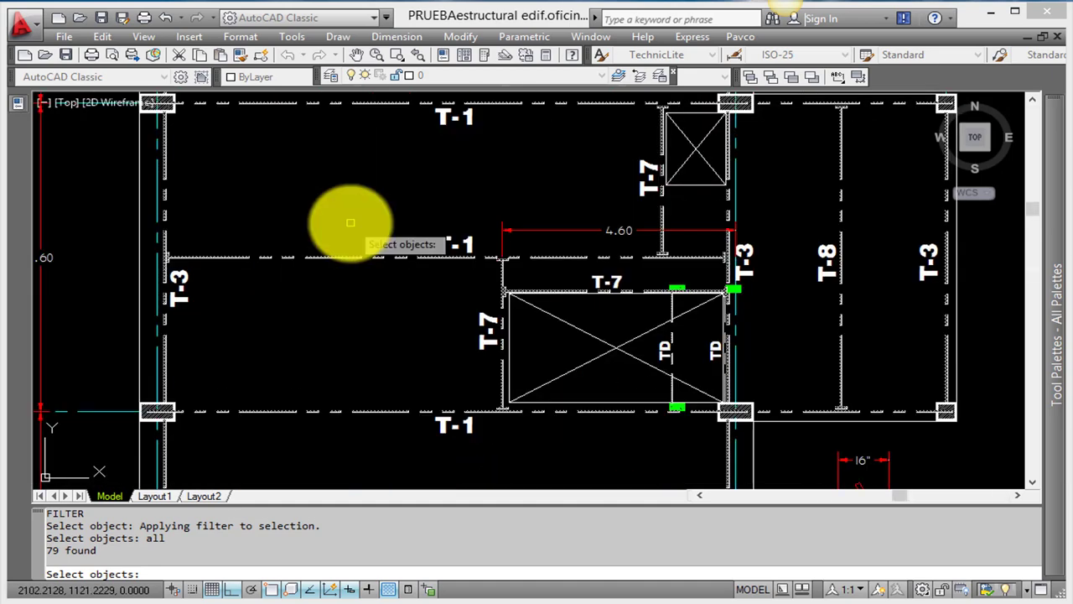
{"action": "key", "text": "Return"}
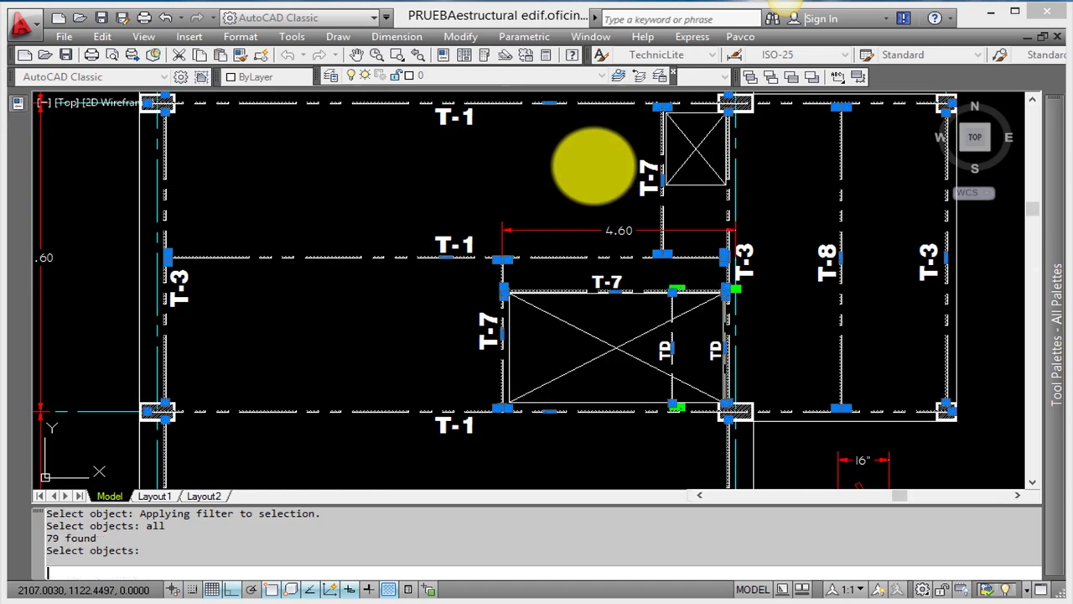
{"action": "scroll", "coordinate": [740, 385], "scroll_direction": "down", "scroll_amount": 5}
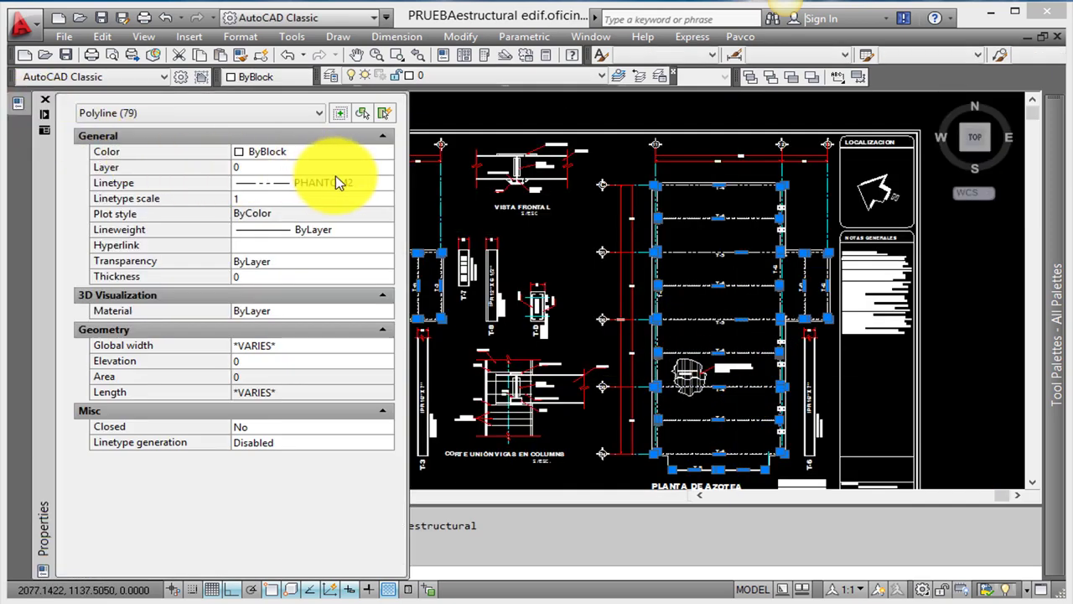
Step: Put the 79 beams on layer ARMADO DE LOSA and colour them Magenta
{"action": "left_click", "coordinate": [337, 169]}
{"action": "left_click", "coordinate": [335, 176]}
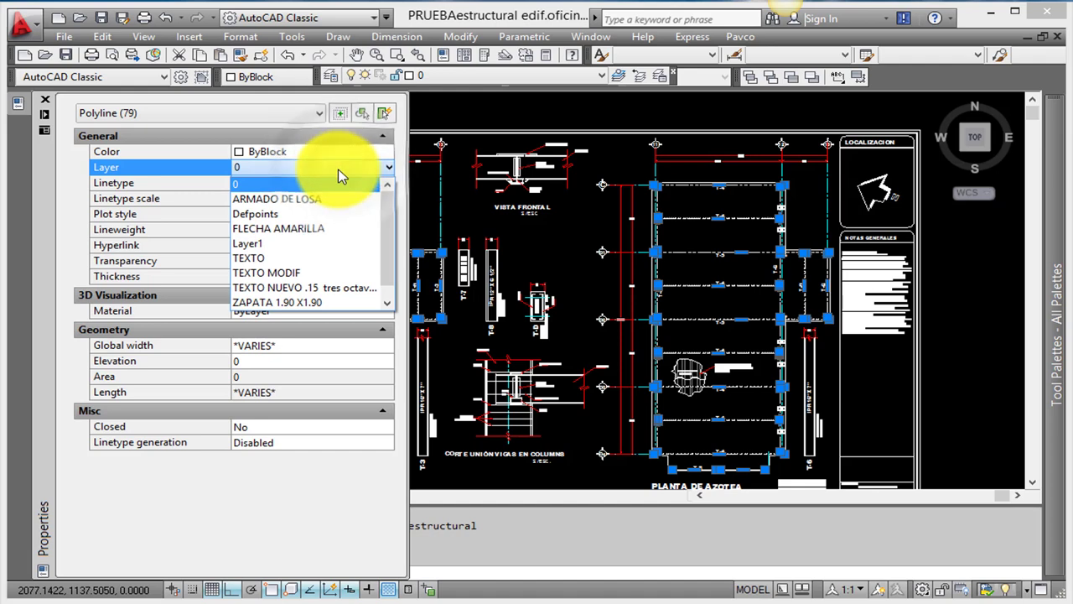
{"action": "left_click", "coordinate": [331, 199]}
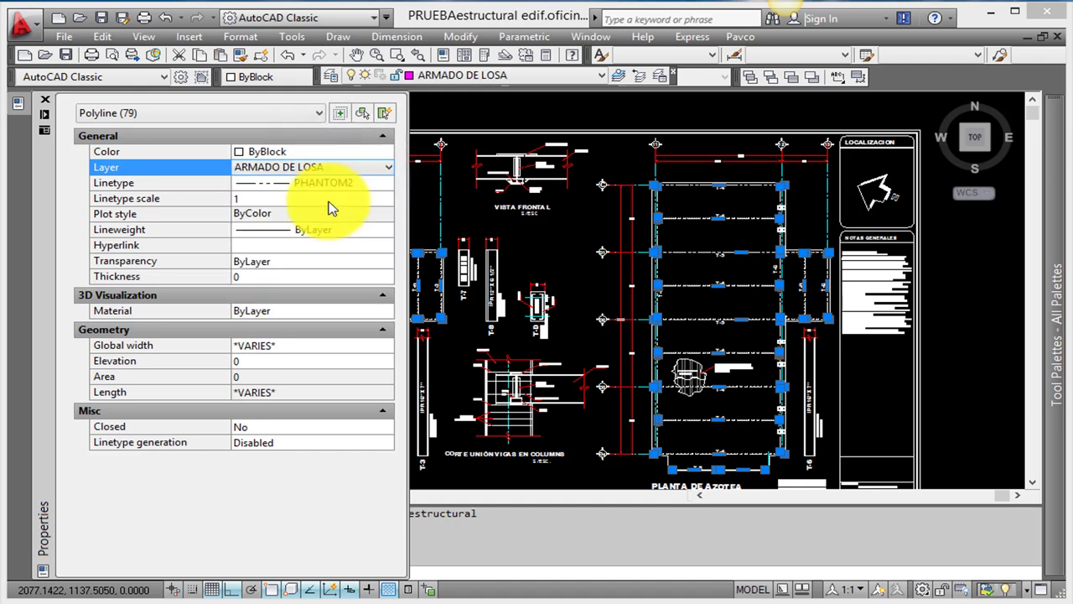
{"action": "left_click", "coordinate": [331, 154]}
{"action": "left_click", "coordinate": [331, 155]}
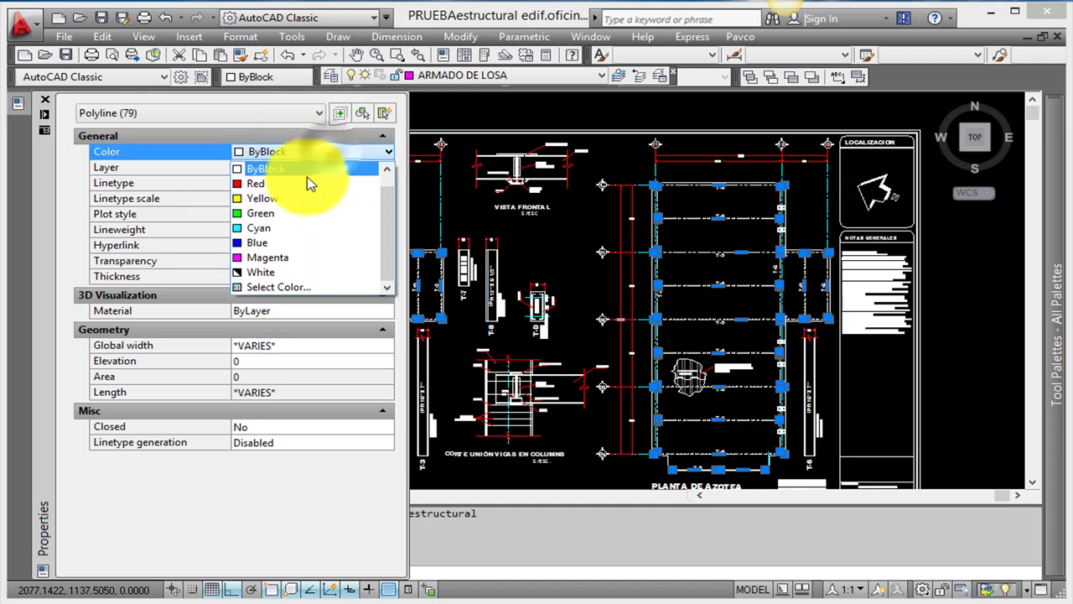
{"action": "left_click", "coordinate": [288, 256]}
Step: Leave the beams' linetype as PHANTOM2
{"action": "key", "text": "ctrl+1"}
{"action": "scroll", "coordinate": [754, 251], "scroll_direction": "up", "scroll_amount": 3}
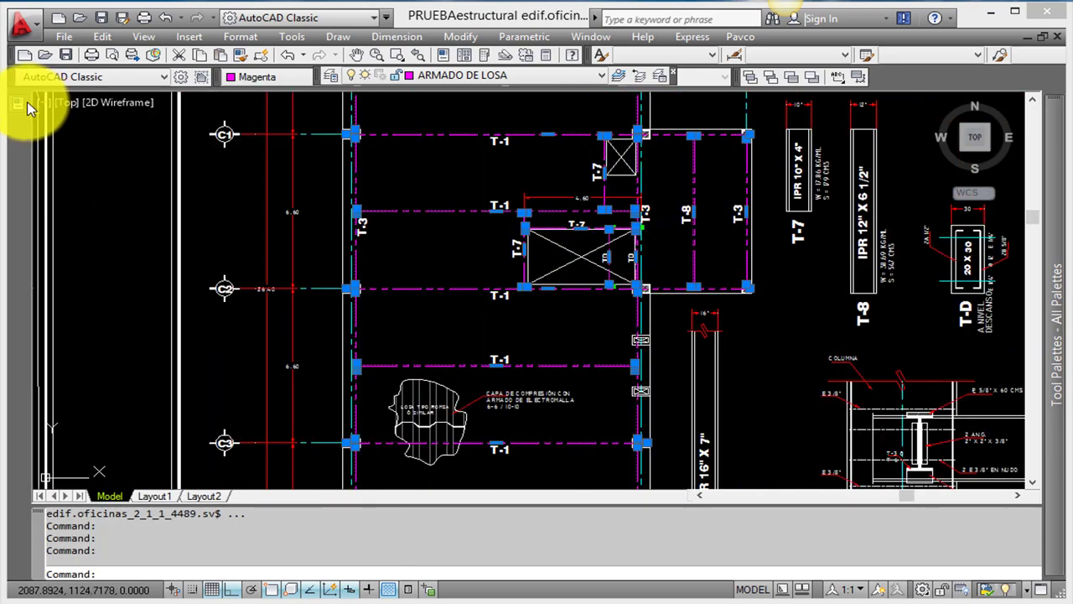
{"action": "left_click", "coordinate": [332, 186]}
{"action": "left_click", "coordinate": [361, 184]}
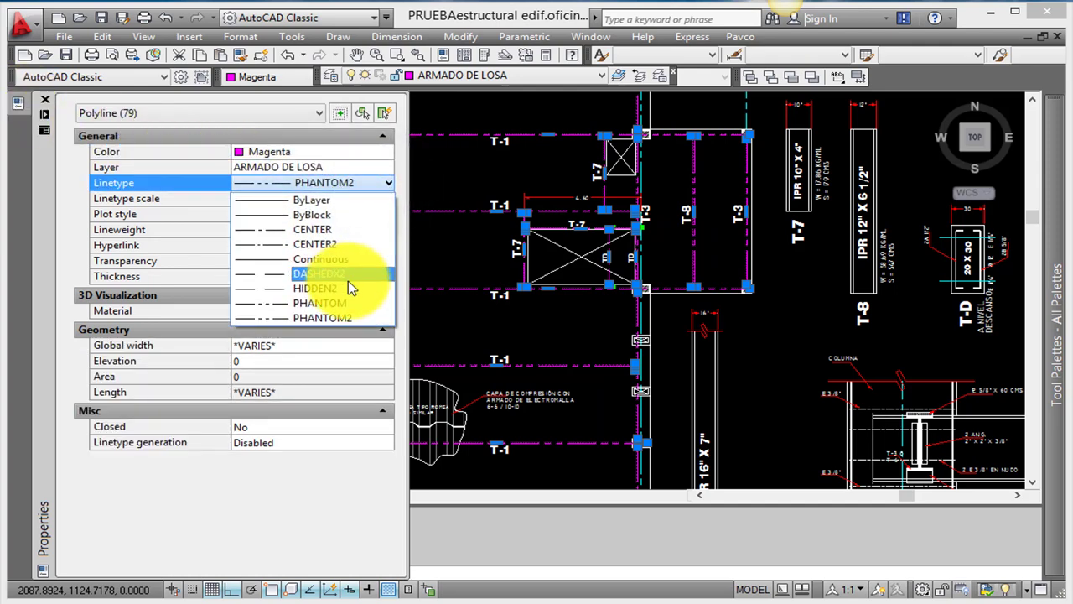
{"action": "left_click", "coordinate": [75, 218]}
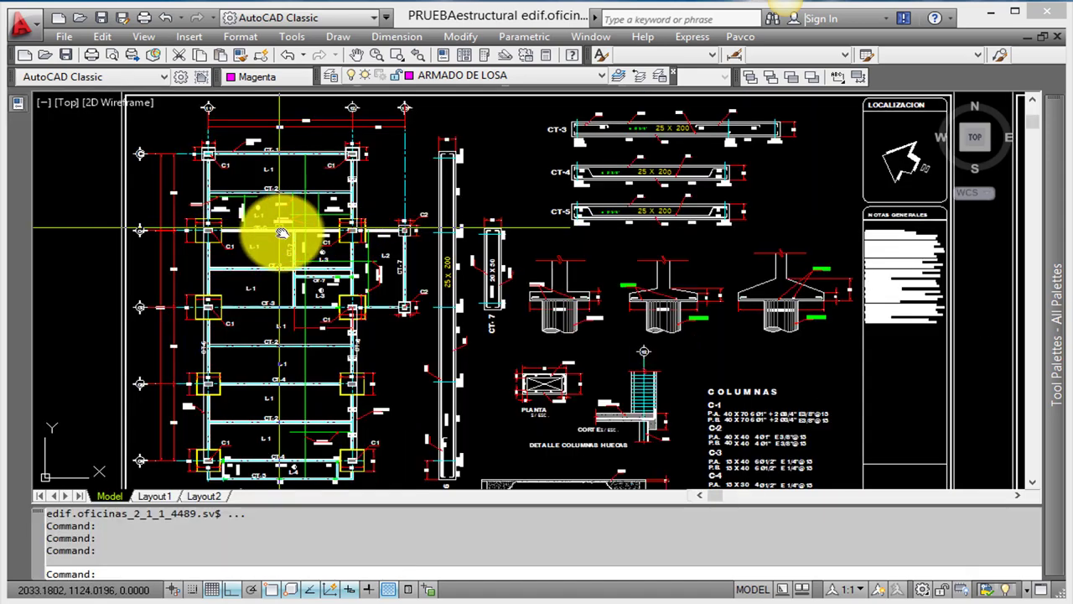
{"action": "scroll", "coordinate": [380, 257], "scroll_direction": "up", "scroll_amount": 2}
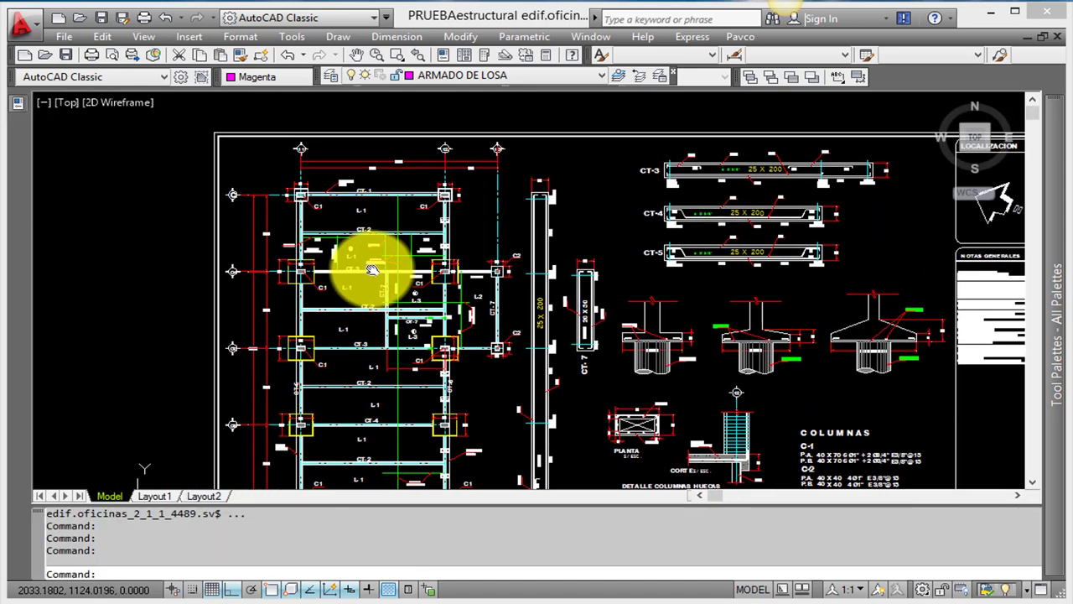
{"action": "scroll", "coordinate": [371, 270], "scroll_direction": "up", "scroll_amount": 2}
{"action": "scroll", "coordinate": [467, 254], "scroll_direction": "up", "scroll_amount": 3}
{"action": "middle_click_drag", "start_coordinate": [518, 235], "coordinate": [488, 335]}
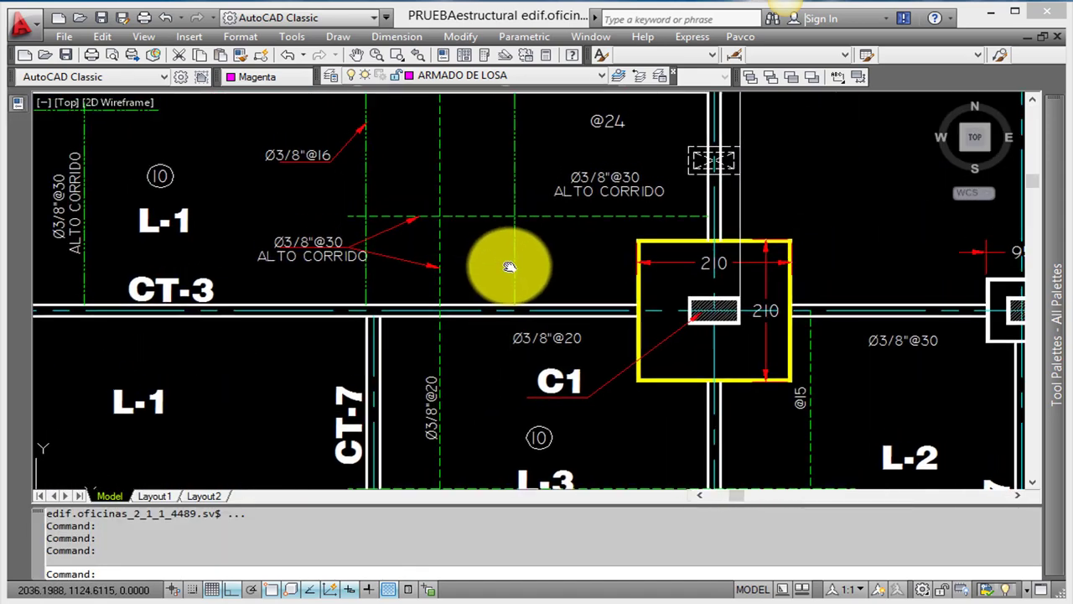
{"action": "scroll", "coordinate": [556, 288], "scroll_direction": "up", "scroll_amount": 3}
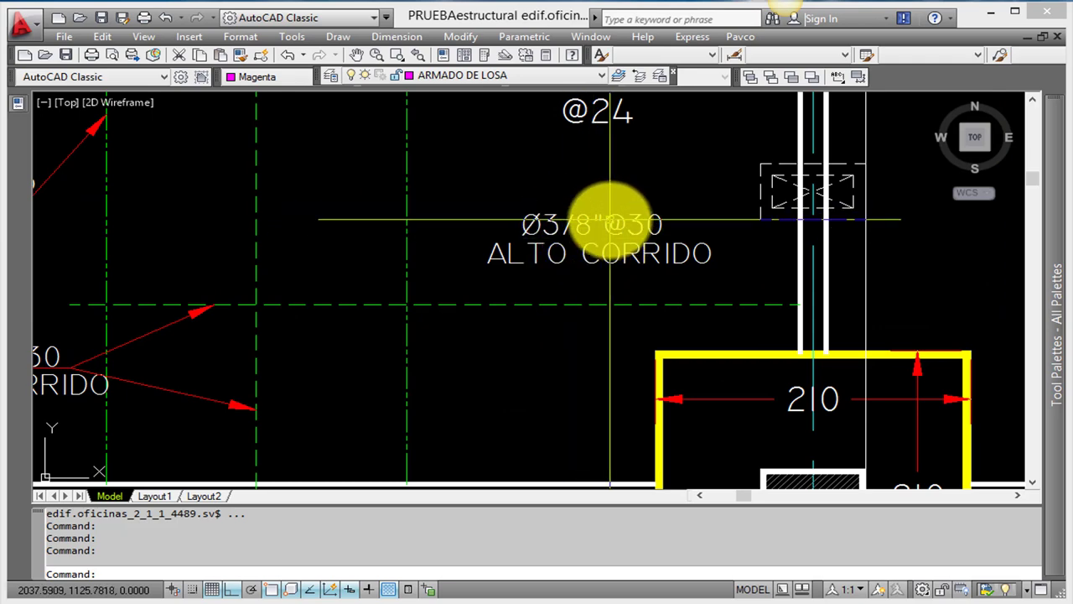
{"action": "scroll", "coordinate": [614, 184], "scroll_direction": "down", "scroll_amount": 2}
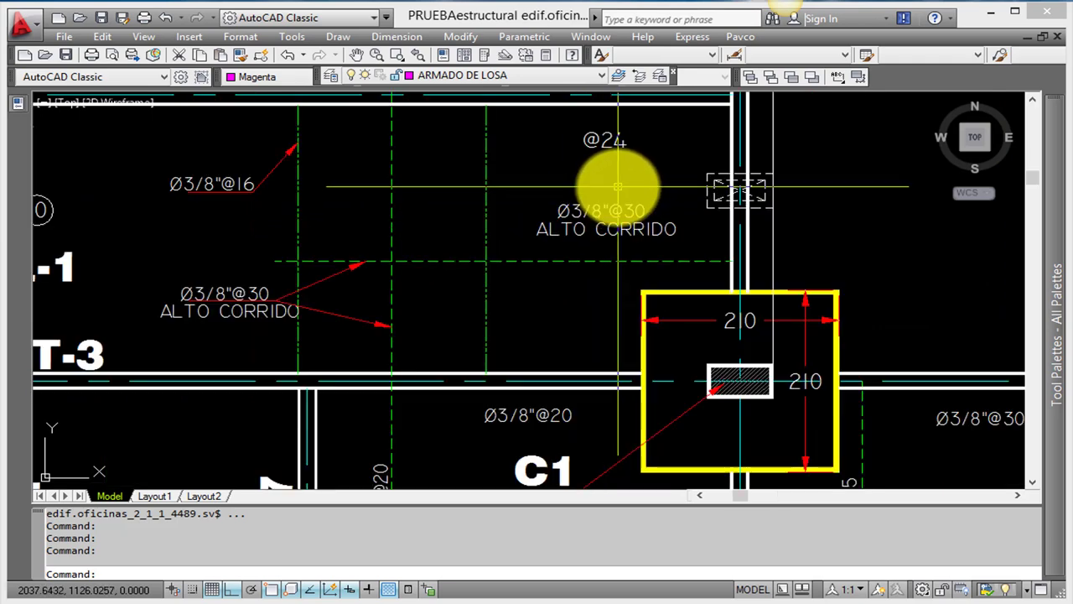
{"action": "scroll", "coordinate": [375, 252], "scroll_direction": "up", "scroll_amount": 4}
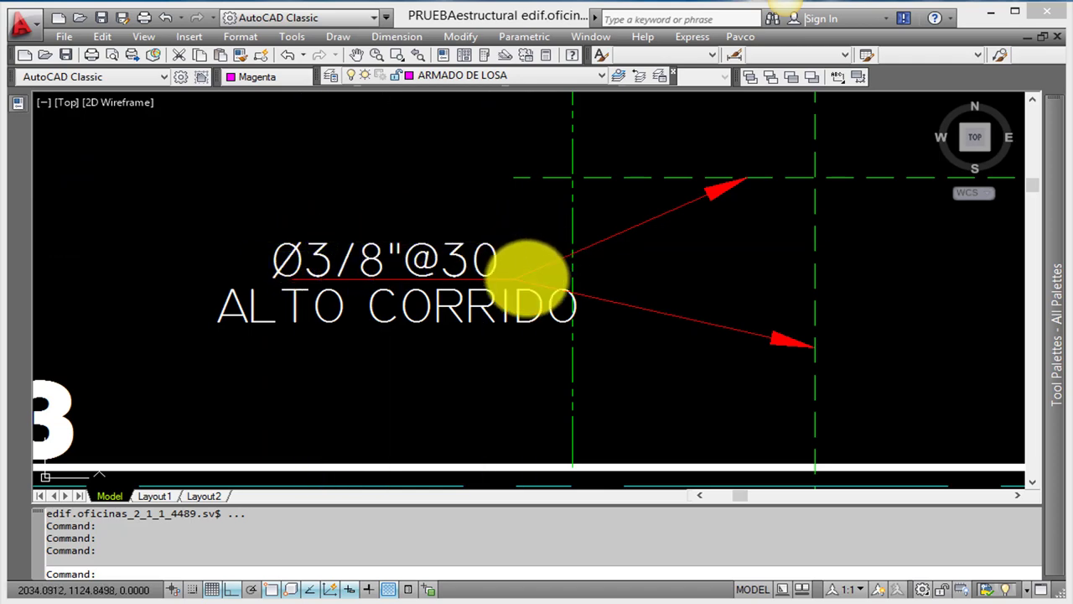
{"action": "scroll", "coordinate": [537, 281], "scroll_direction": "down", "scroll_amount": 5}
{"action": "key", "text": "Escape"}
{"action": "key", "text": "Escape"}
{"action": "key", "text": "Escape"}
{"action": "scroll", "coordinate": [546, 279], "scroll_direction": "up", "scroll_amount": 1}
{"action": "middle_click_drag", "start_coordinate": [757, 277], "coordinate": [557, 266]}
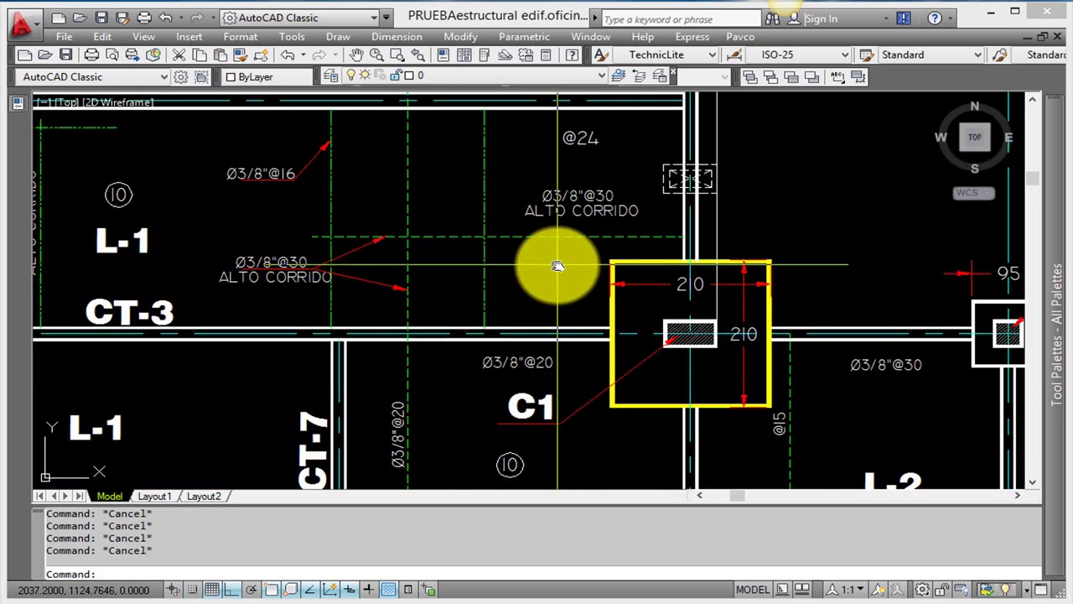
Step: Clear the old layer, colour, linetype and thickness criteria, leaving an empty Object Selection Filters list
{"action": "type", "text": "FI"}
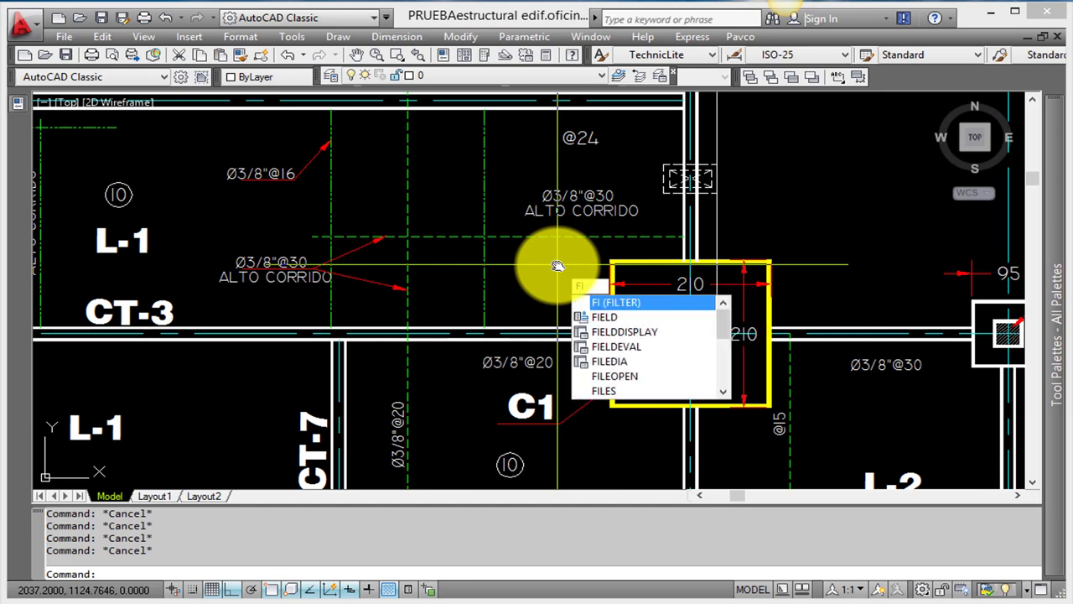
{"action": "key", "text": "Return"}
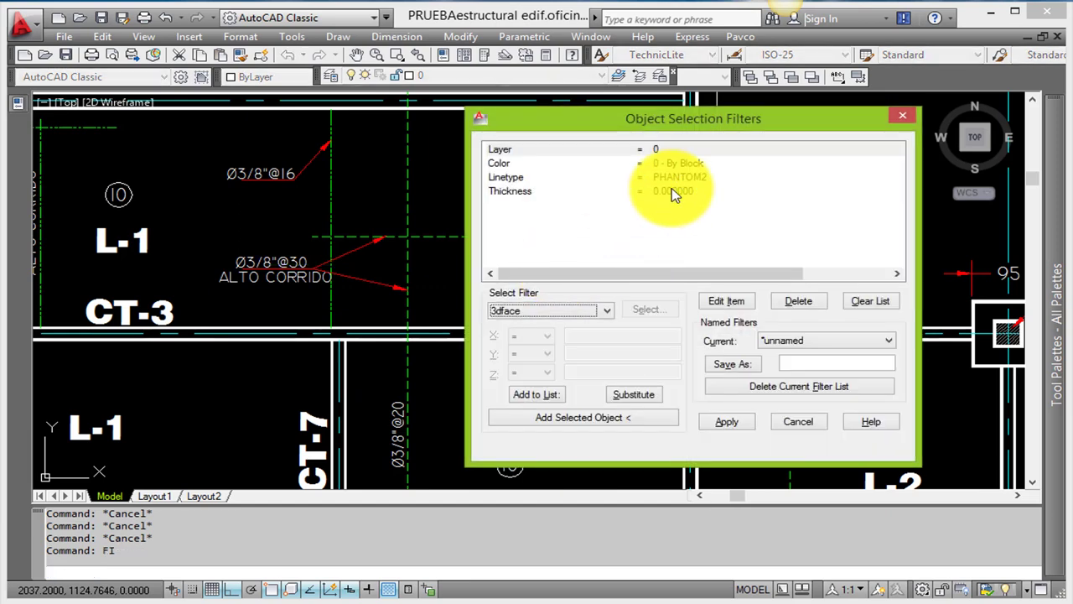
{"action": "left_click_drag", "start_coordinate": [672, 187], "coordinate": [663, 159]}
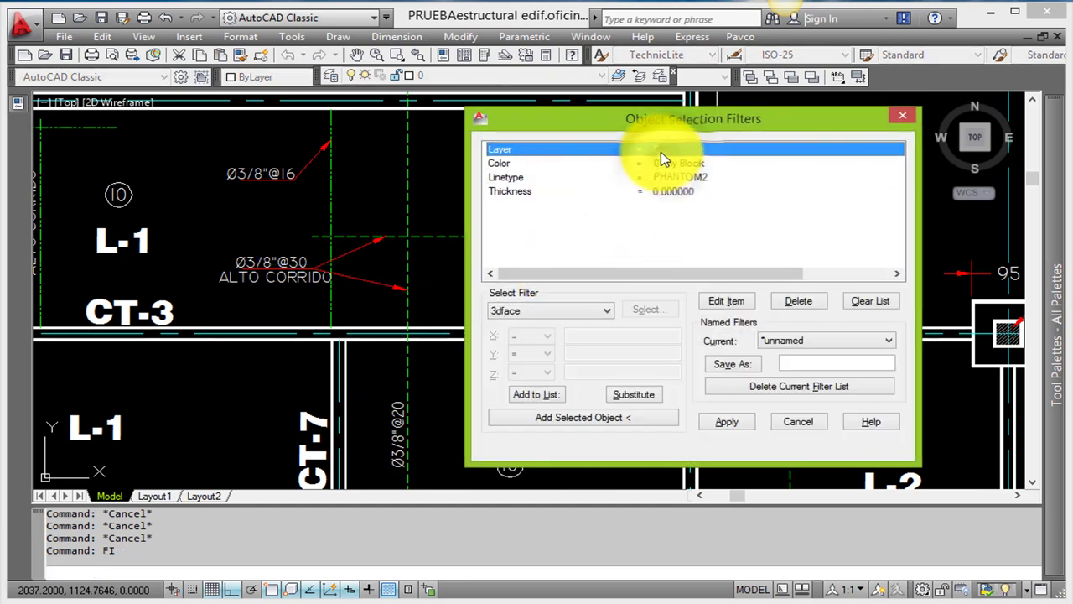
{"action": "left_click", "coordinate": [661, 163]}
{"action": "left_click", "coordinate": [661, 178]}
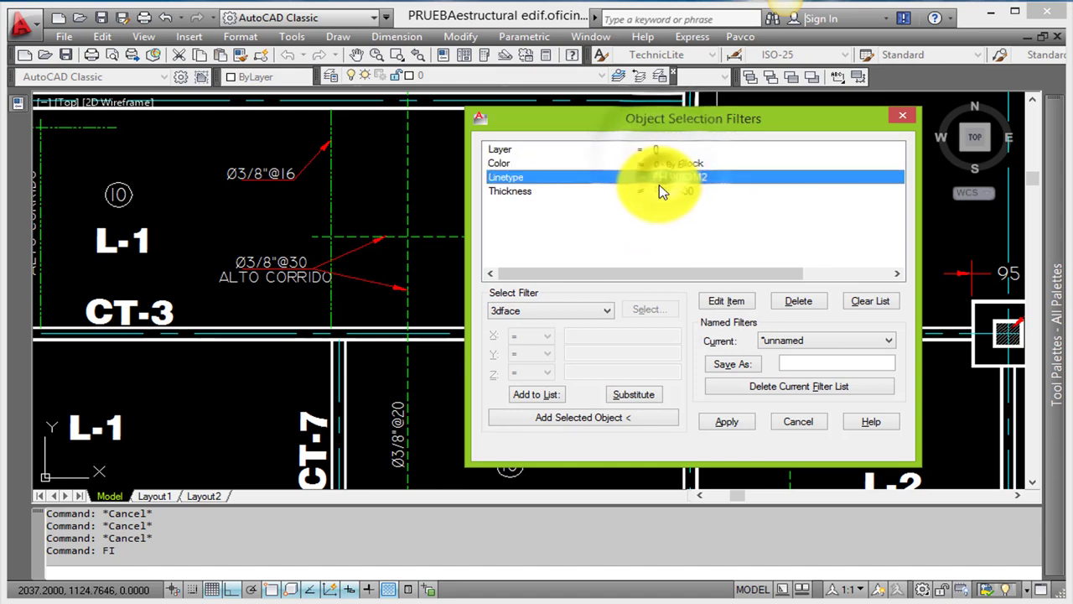
{"action": "left_click", "coordinate": [659, 189]}
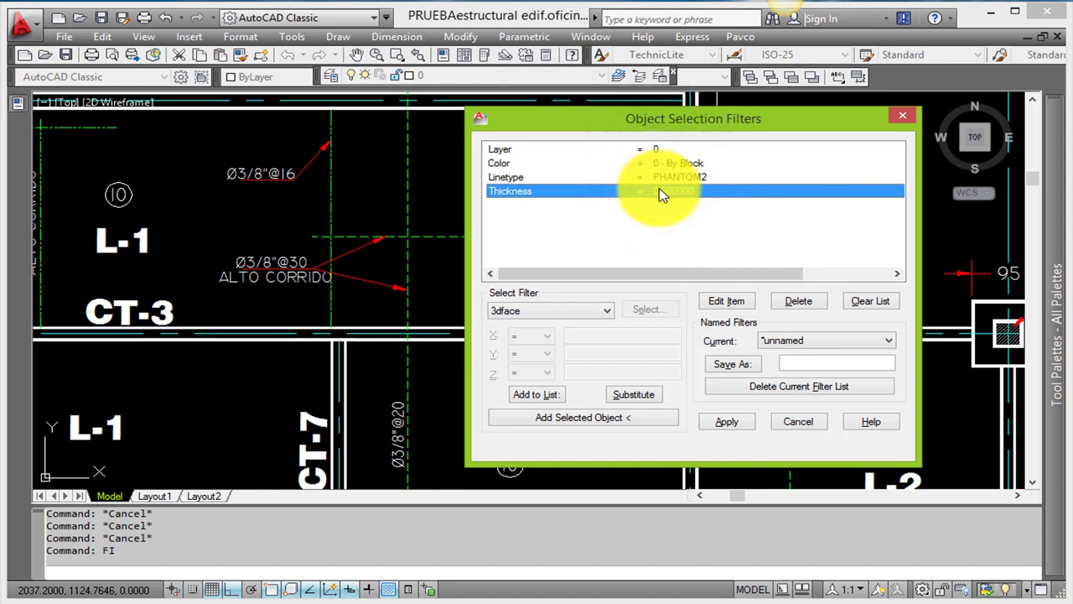
{"action": "left_click", "coordinate": [872, 302]}
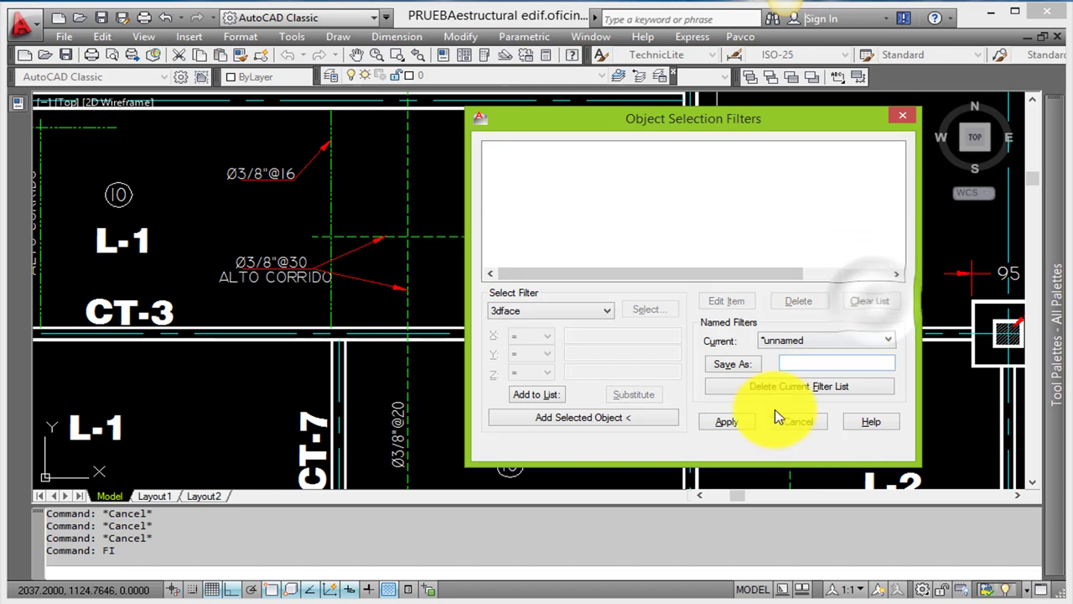
{"action": "left_click", "coordinate": [729, 422]}
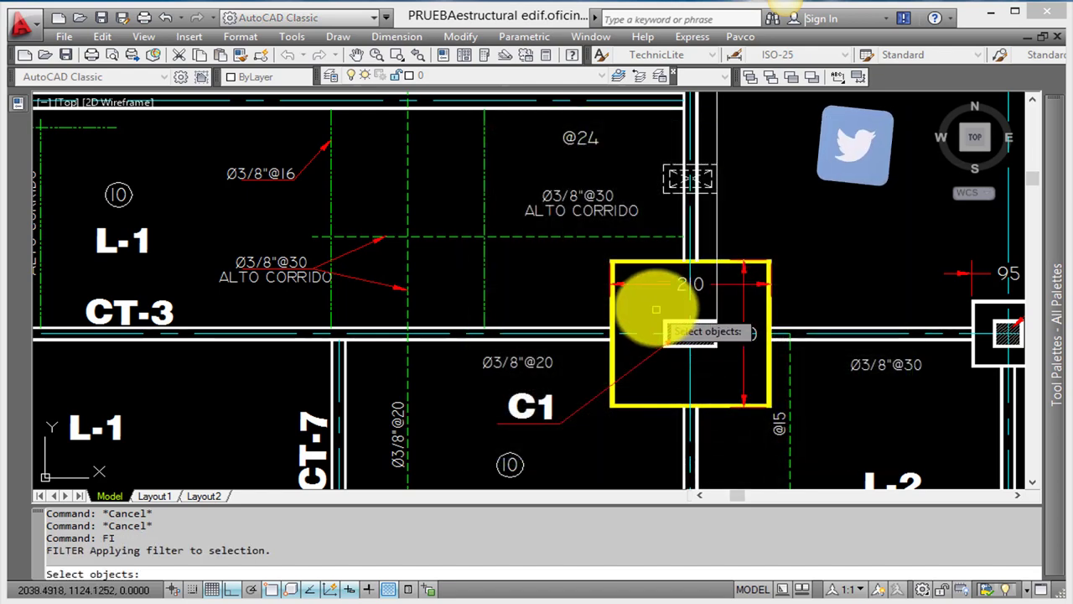
{"action": "key", "text": "Escape"}
{"action": "key", "text": "Escape"}
{"action": "key", "text": "Escape"}
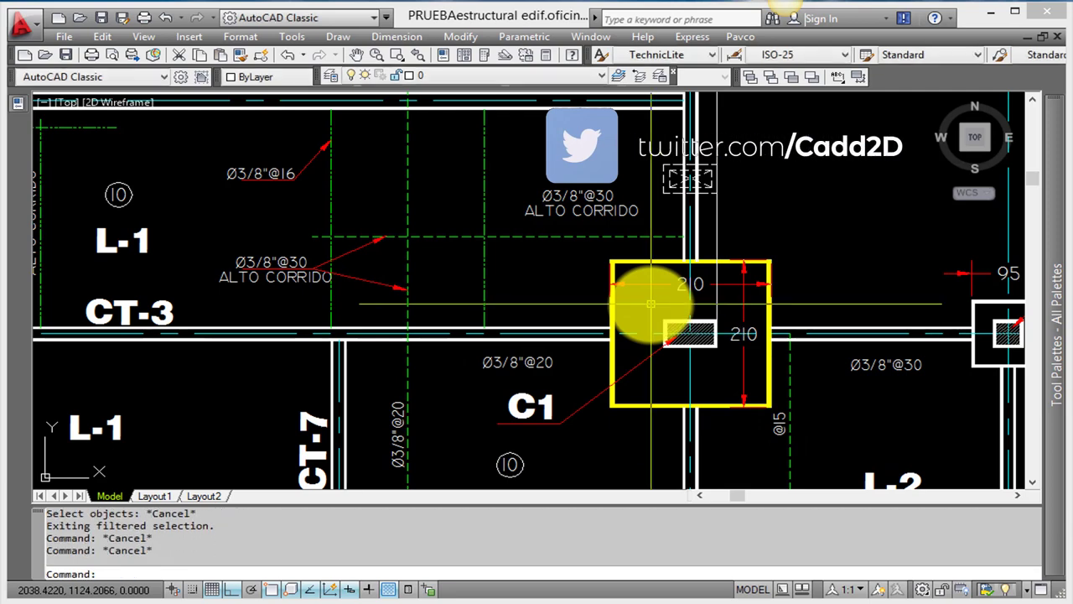
{"action": "type", "text": "FI"}
{"action": "key", "text": "Return"}
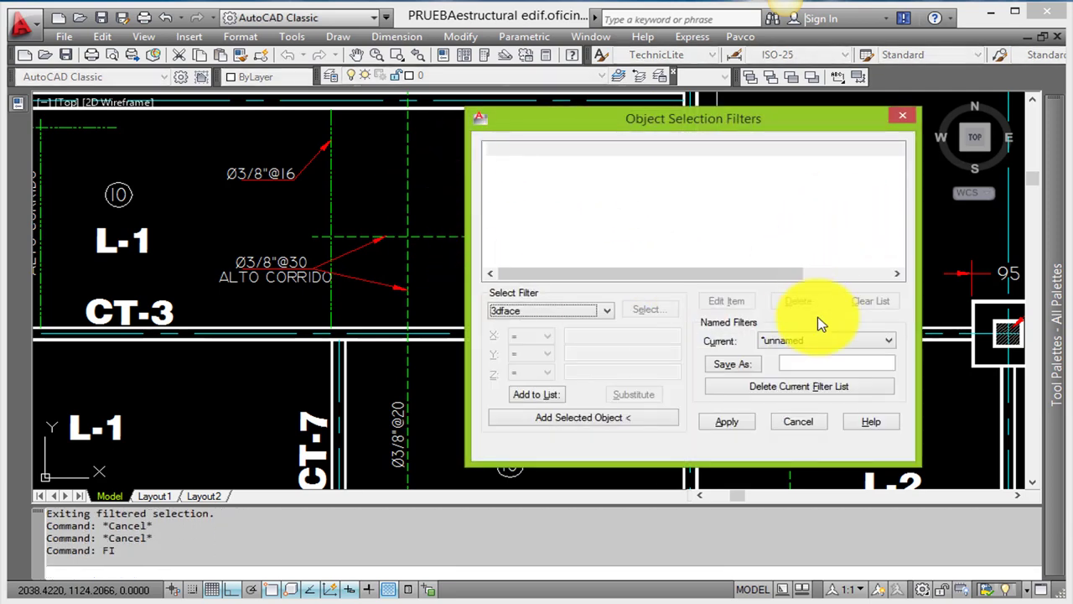
{"action": "left_click", "coordinate": [595, 423]}
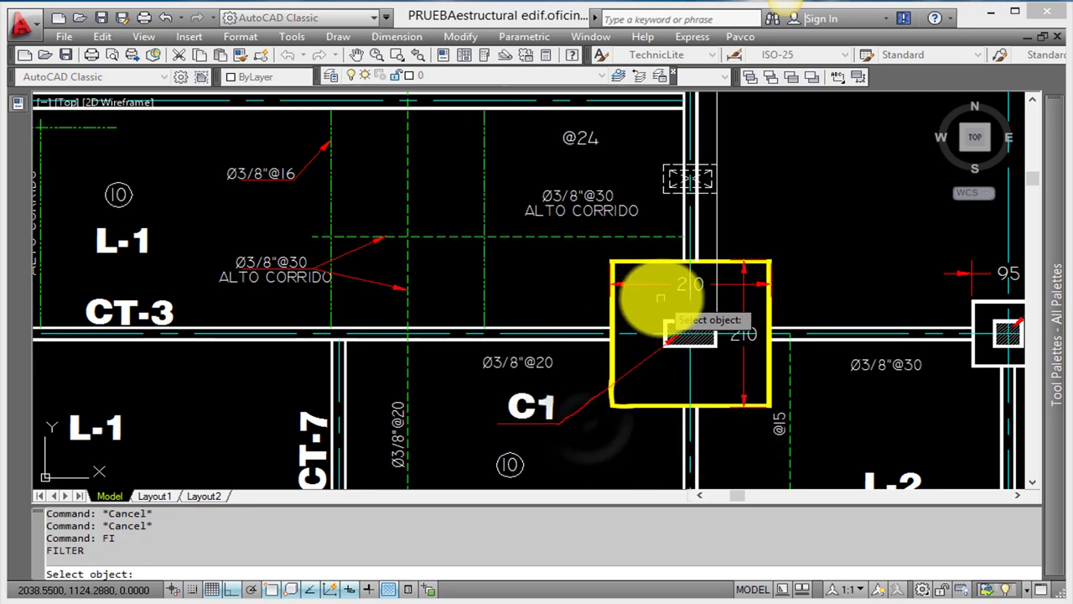
{"action": "scroll", "coordinate": [734, 306], "scroll_direction": "down", "scroll_amount": 2}
{"action": "scroll", "coordinate": [503, 289], "scroll_direction": "up", "scroll_amount": 4}
{"action": "left_click", "coordinate": [504, 289]}
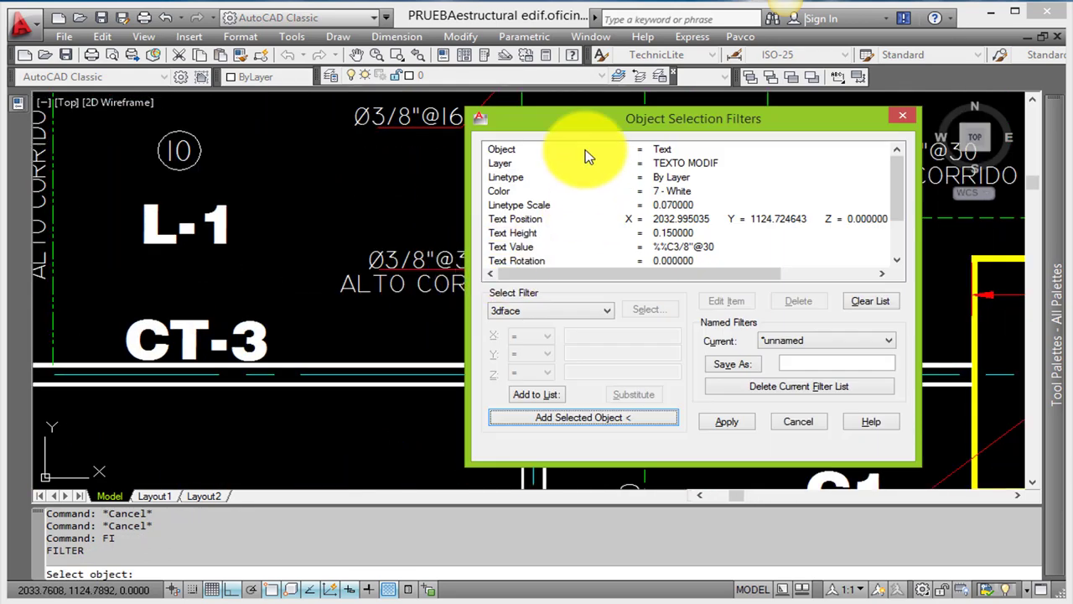
{"action": "left_click_drag", "start_coordinate": [612, 120], "coordinate": [573, 123]}
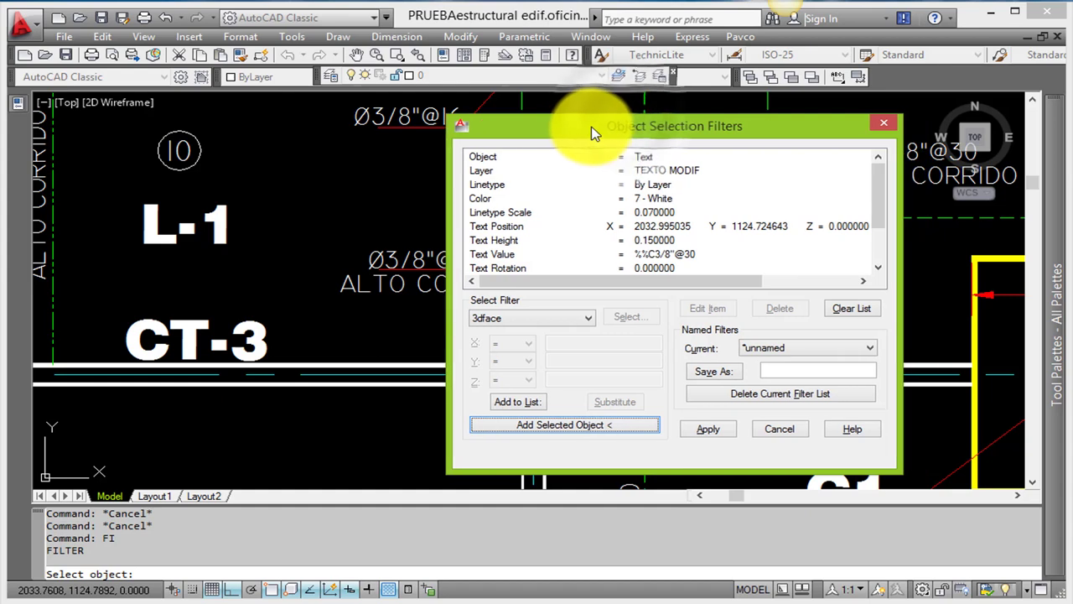
{"action": "left_click_drag", "start_coordinate": [856, 177], "coordinate": [858, 224]}
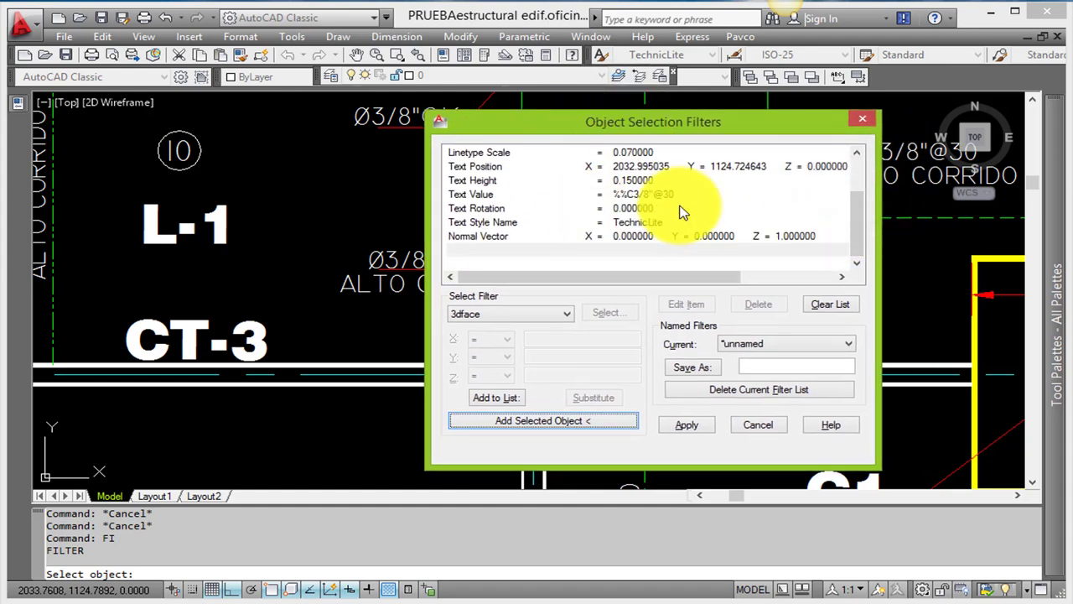
{"action": "scroll", "coordinate": [830, 226], "scroll_direction": "up", "scroll_amount": 2}
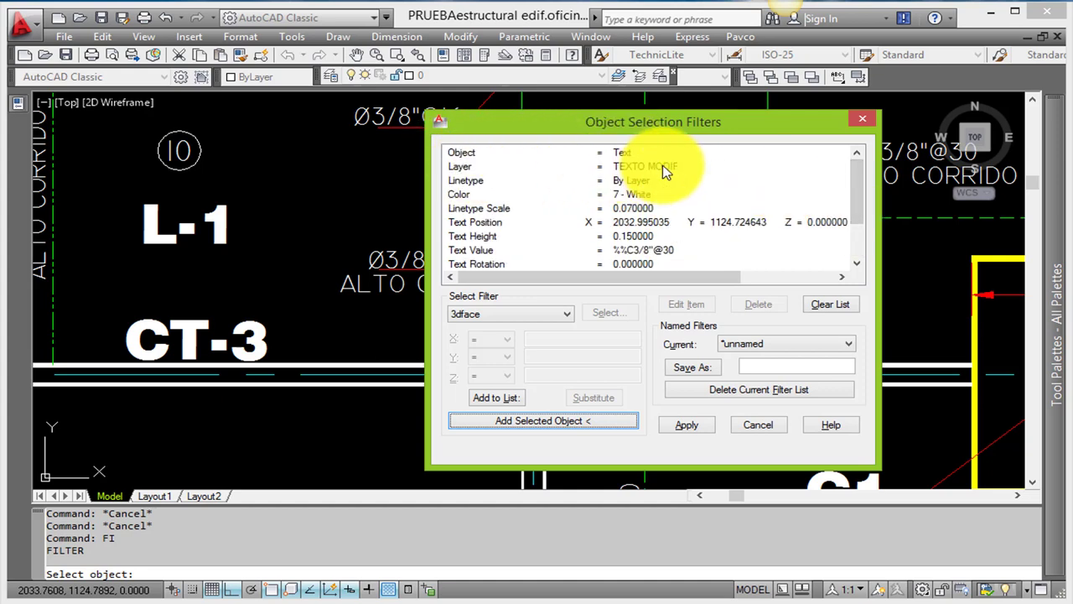
Step: Delete the Linetype and Linetype Scale criteria from the filter
{"action": "left_click", "coordinate": [636, 182]}
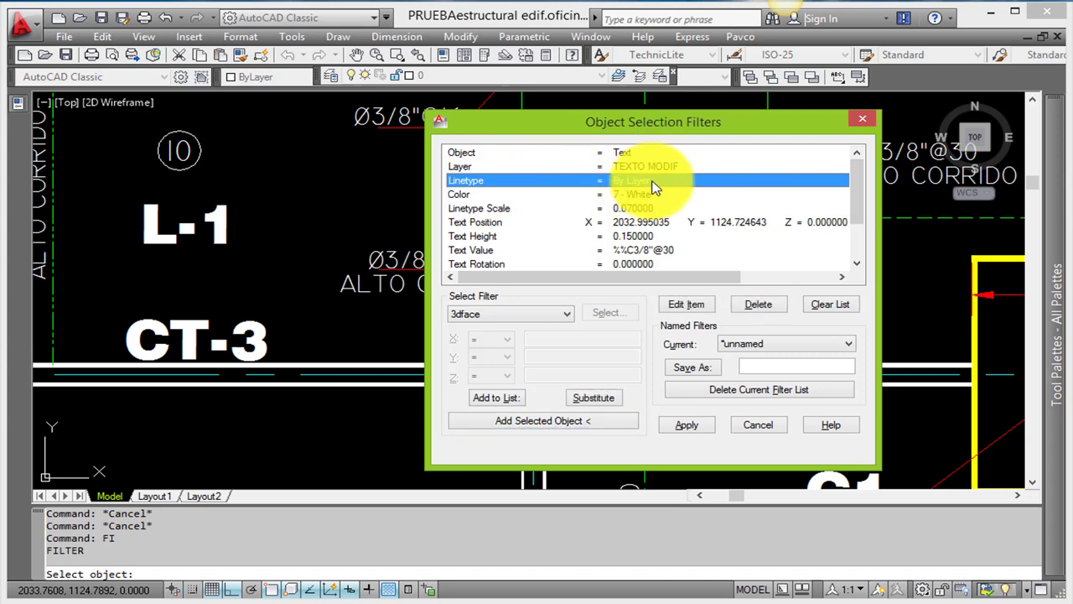
{"action": "left_click", "coordinate": [756, 304]}
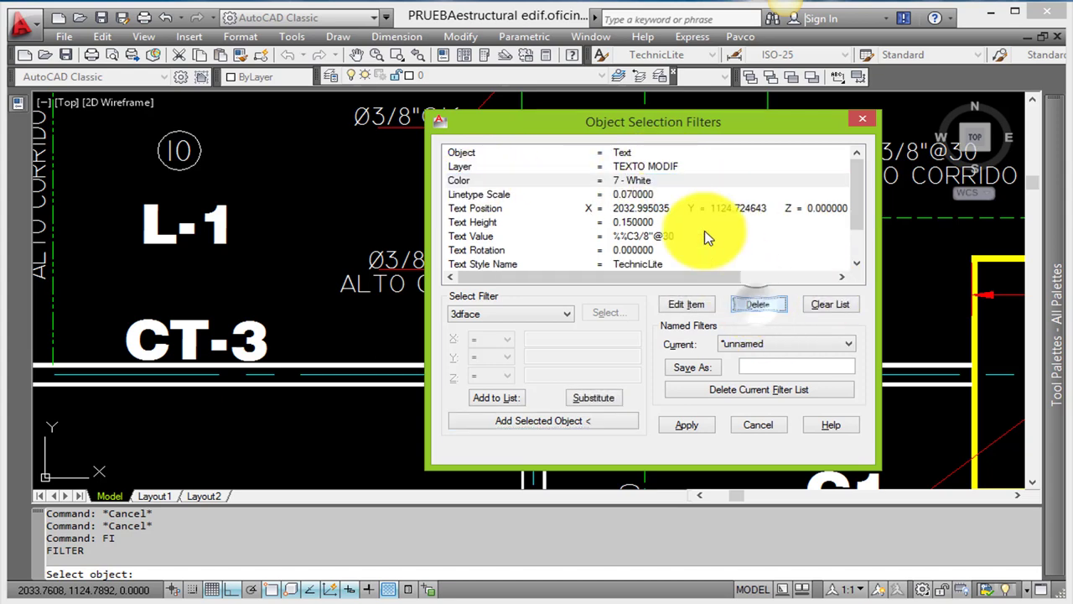
{"action": "left_click", "coordinate": [641, 195]}
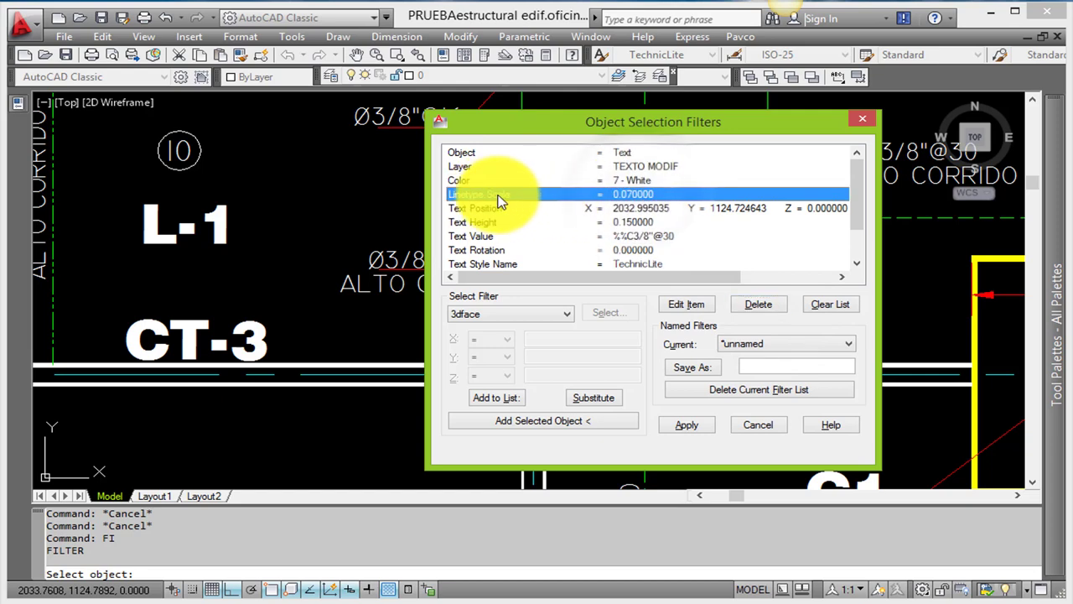
{"action": "left_click", "coordinate": [757, 304]}
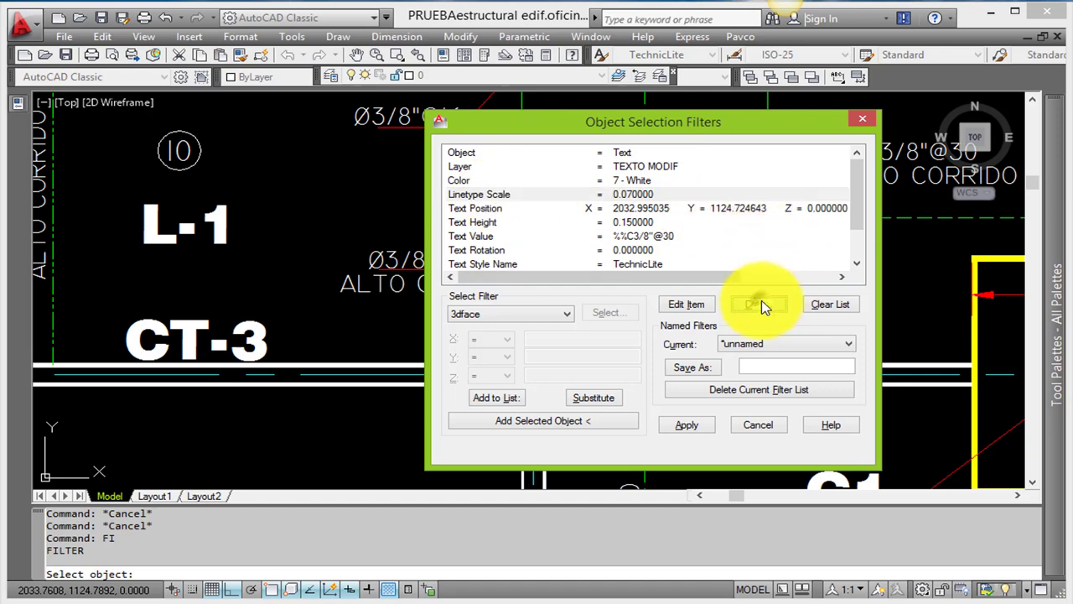
Step: Delete the Text Position, Text Rotation and Normal Vector criteria, then apply the text filter
{"action": "left_click", "coordinate": [747, 305]}
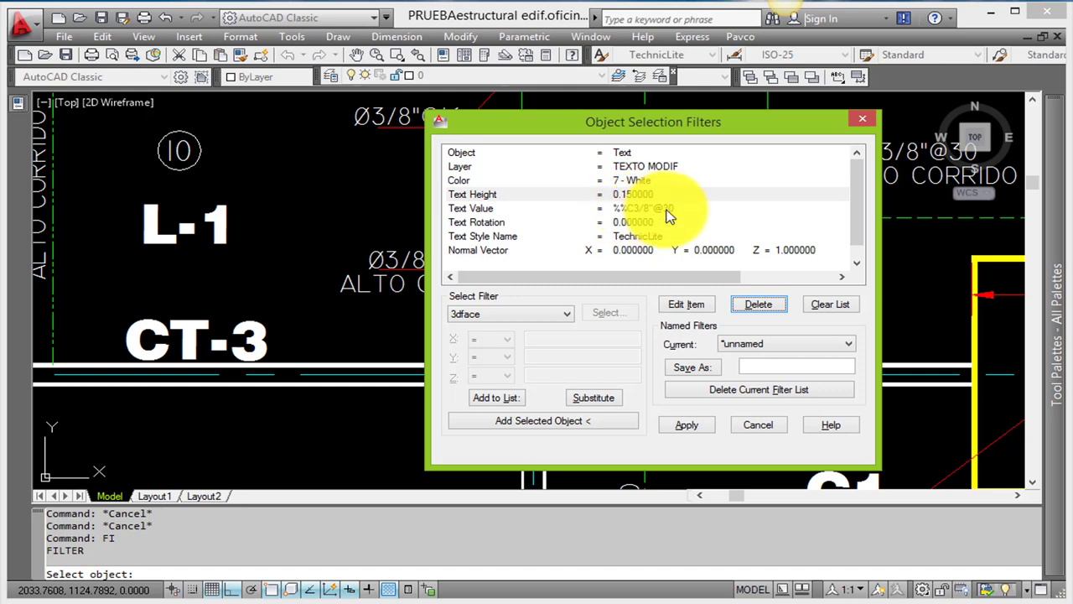
{"action": "left_click", "coordinate": [642, 223]}
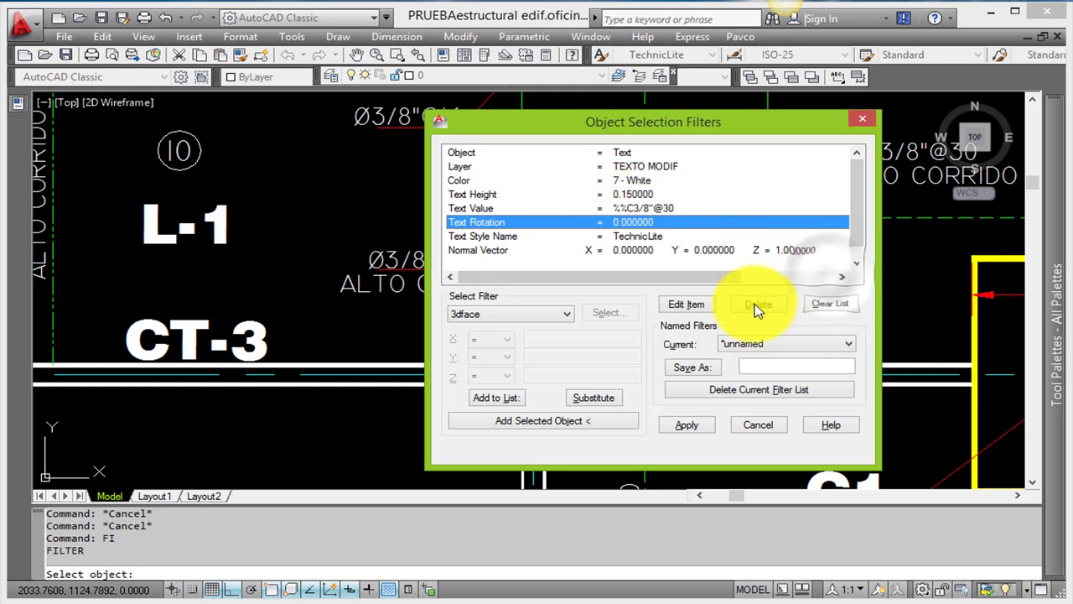
{"action": "left_click", "coordinate": [755, 306]}
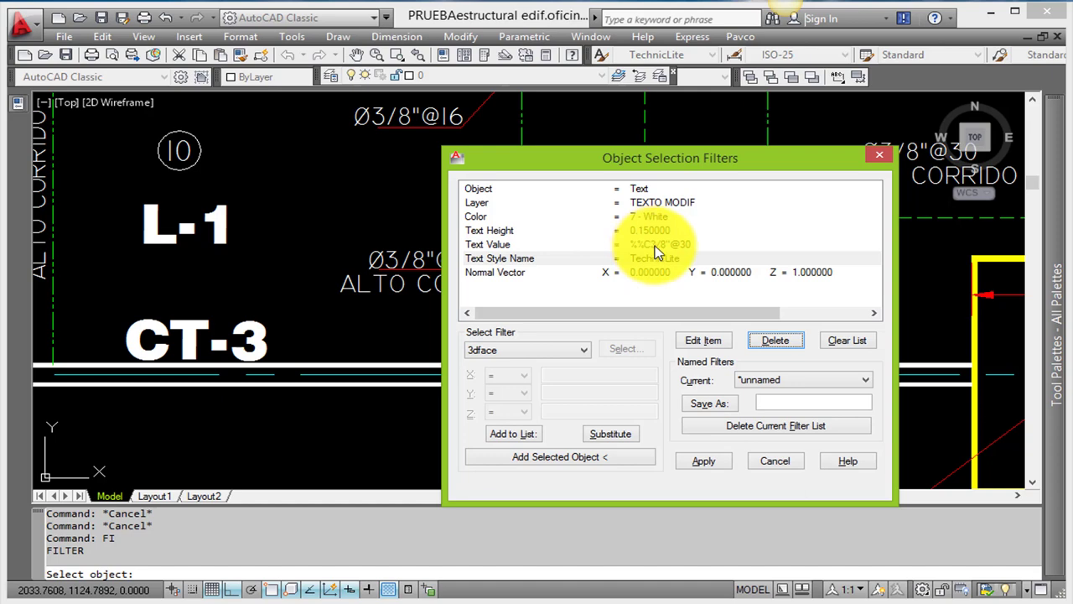
{"action": "left_click", "coordinate": [775, 340]}
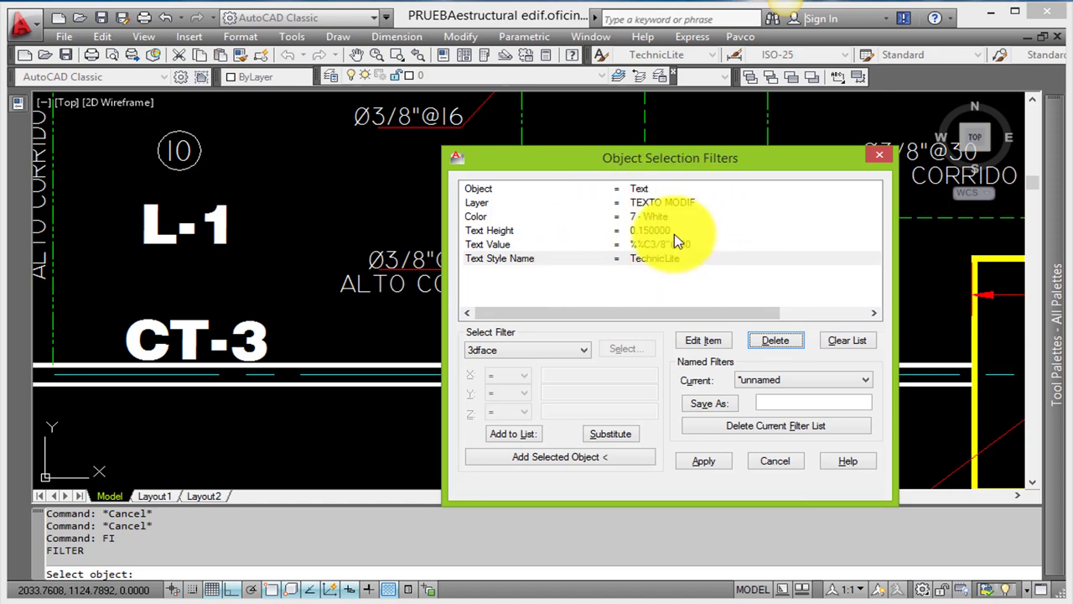
{"action": "left_click", "coordinate": [705, 463]}
{"action": "type", "text": "all"}
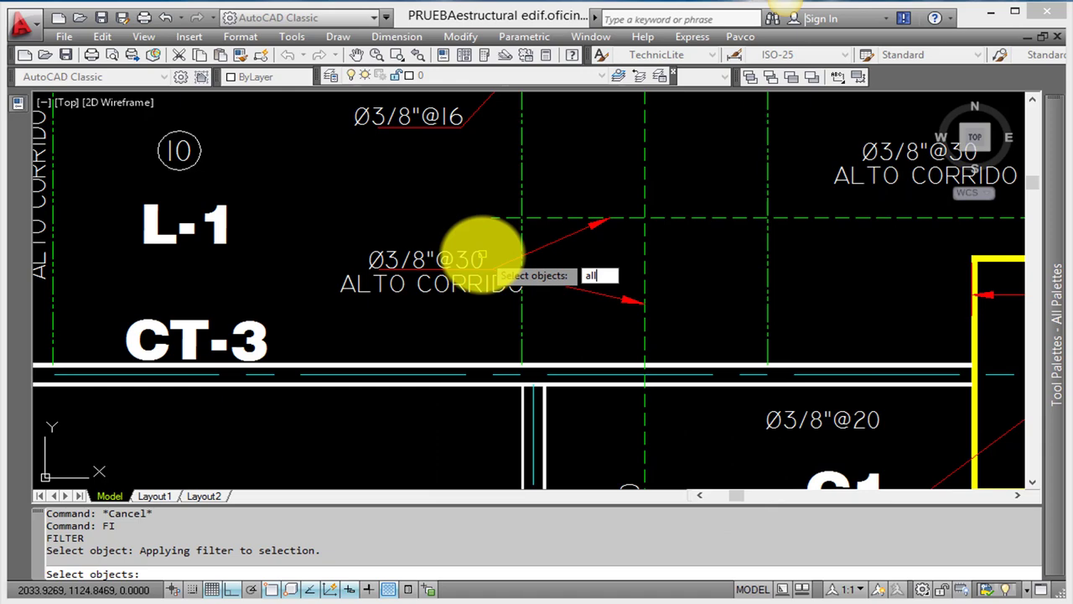
Step: Select all nine matching rebar text labels across the plan and exit the filtered selection
{"action": "key", "text": "Return"}
{"action": "scroll", "coordinate": [383, 248], "scroll_direction": "down", "scroll_amount": 3}
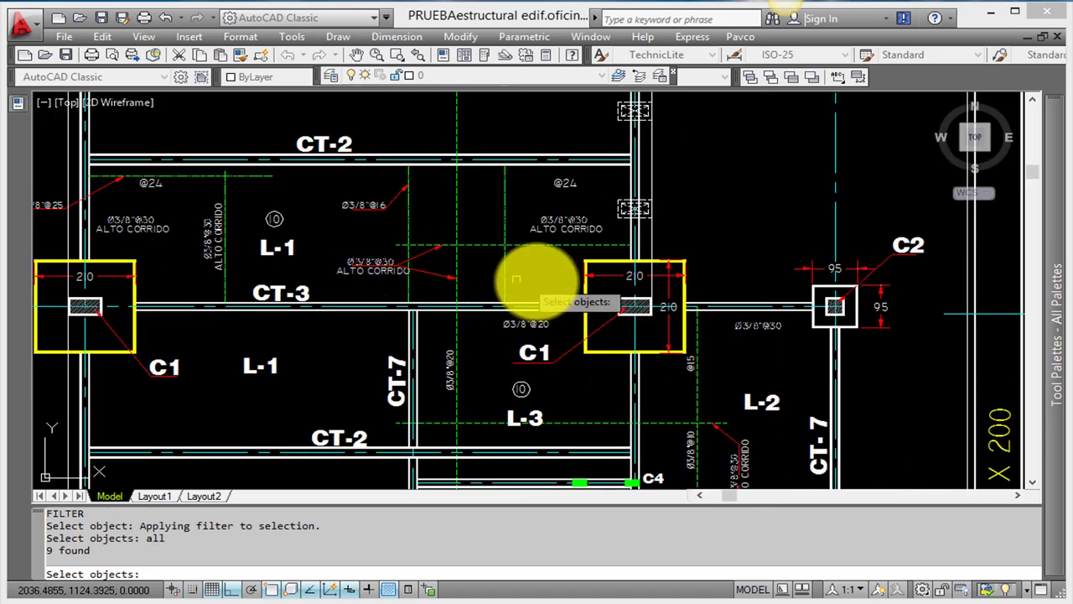
{"action": "scroll", "coordinate": [579, 226], "scroll_direction": "up", "scroll_amount": 4}
{"action": "scroll", "coordinate": [570, 201], "scroll_direction": "down", "scroll_amount": 1}
{"action": "scroll", "coordinate": [546, 165], "scroll_direction": "up", "scroll_amount": 3}
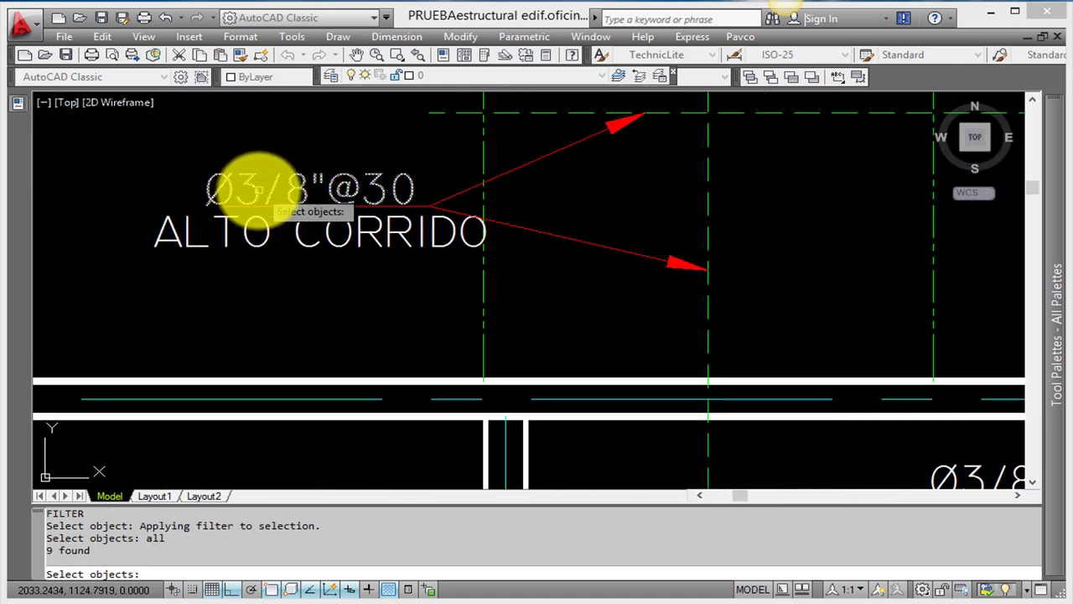
{"action": "scroll", "coordinate": [455, 192], "scroll_direction": "down", "scroll_amount": 3}
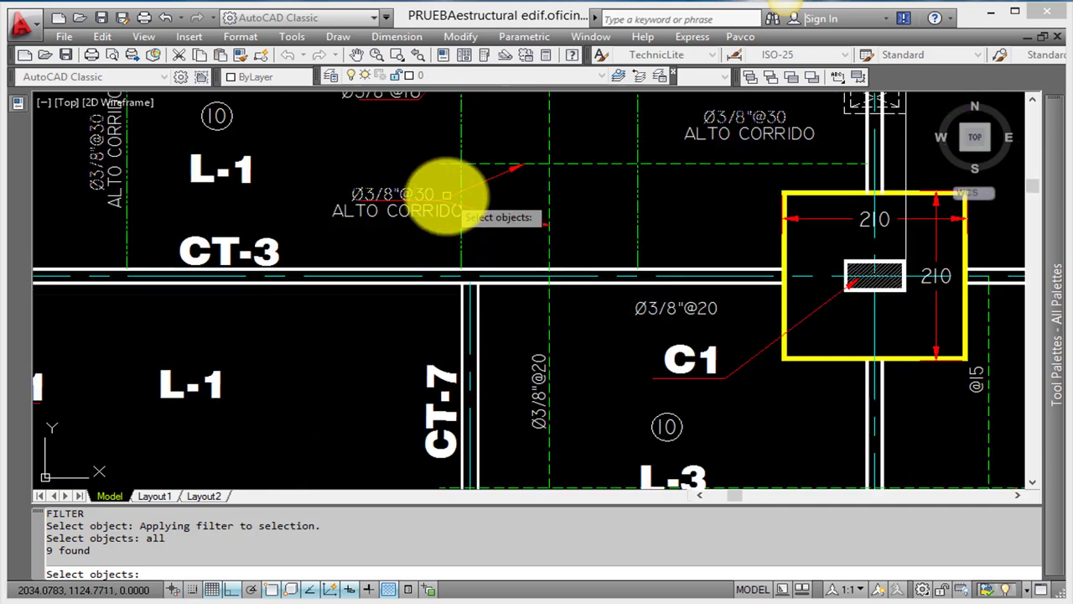
{"action": "scroll", "coordinate": [456, 257], "scroll_direction": "up", "scroll_amount": 3}
{"action": "scroll", "coordinate": [637, 285], "scroll_direction": "up", "scroll_amount": 1}
{"action": "scroll", "coordinate": [694, 289], "scroll_direction": "down", "scroll_amount": 3}
{"action": "scroll", "coordinate": [791, 299], "scroll_direction": "up", "scroll_amount": 3}
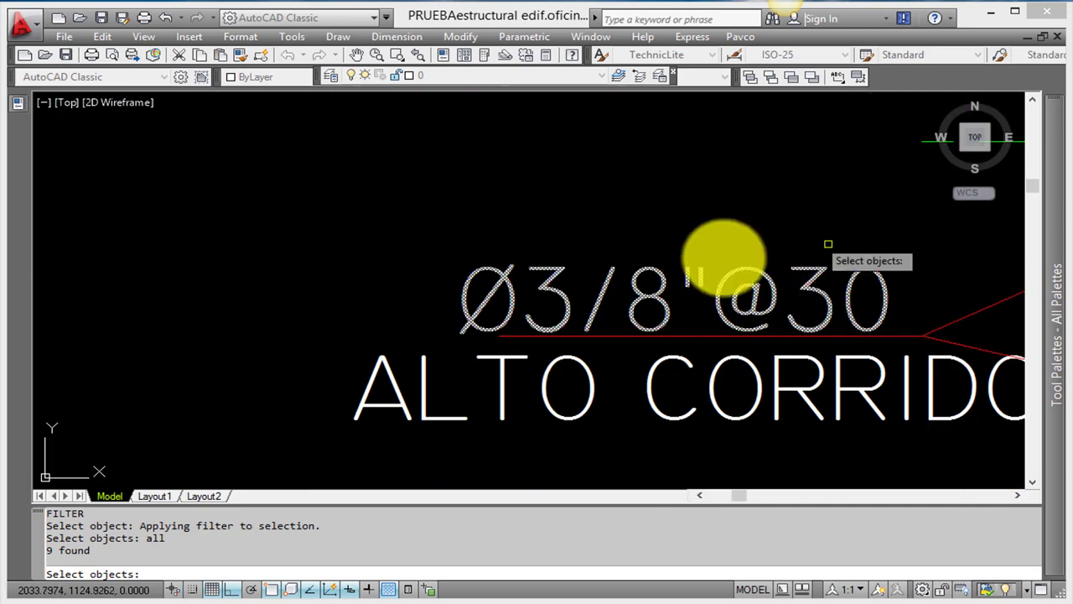
{"action": "scroll", "coordinate": [839, 335], "scroll_direction": "down", "scroll_amount": 1}
{"action": "scroll", "coordinate": [491, 304], "scroll_direction": "down", "scroll_amount": 2}
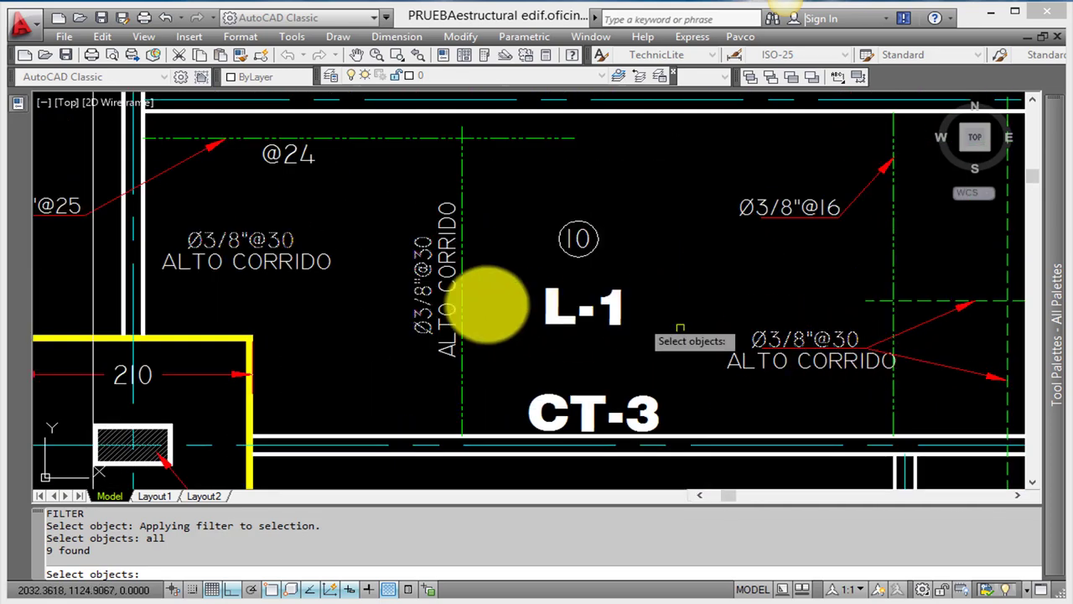
{"action": "scroll", "coordinate": [391, 276], "scroll_direction": "up", "scroll_amount": 2}
{"action": "scroll", "coordinate": [443, 242], "scroll_direction": "down", "scroll_amount": 3}
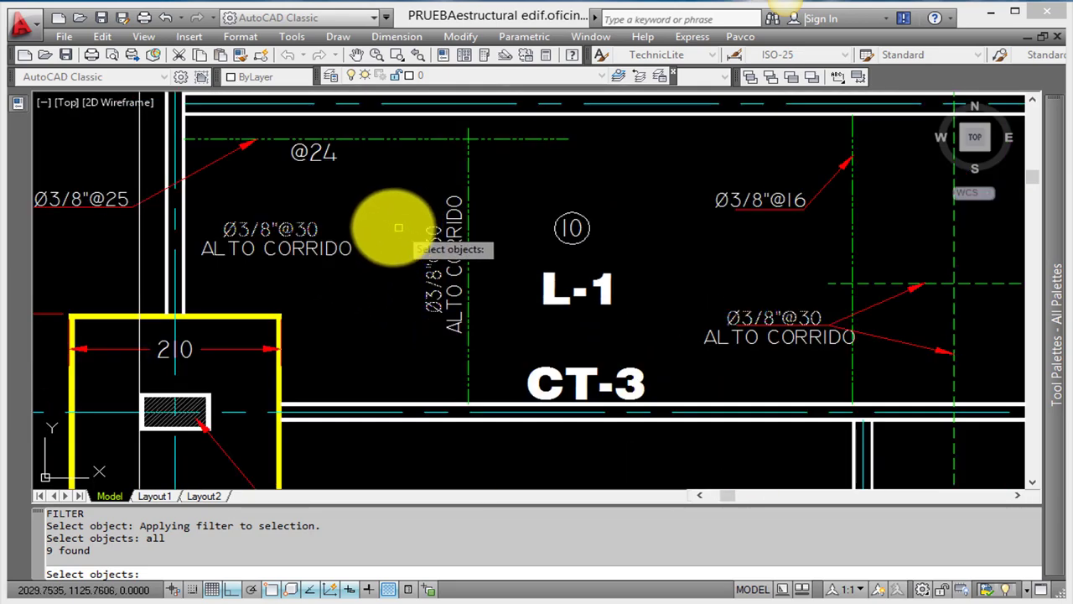
{"action": "scroll", "coordinate": [591, 239], "scroll_direction": "up", "scroll_amount": 2}
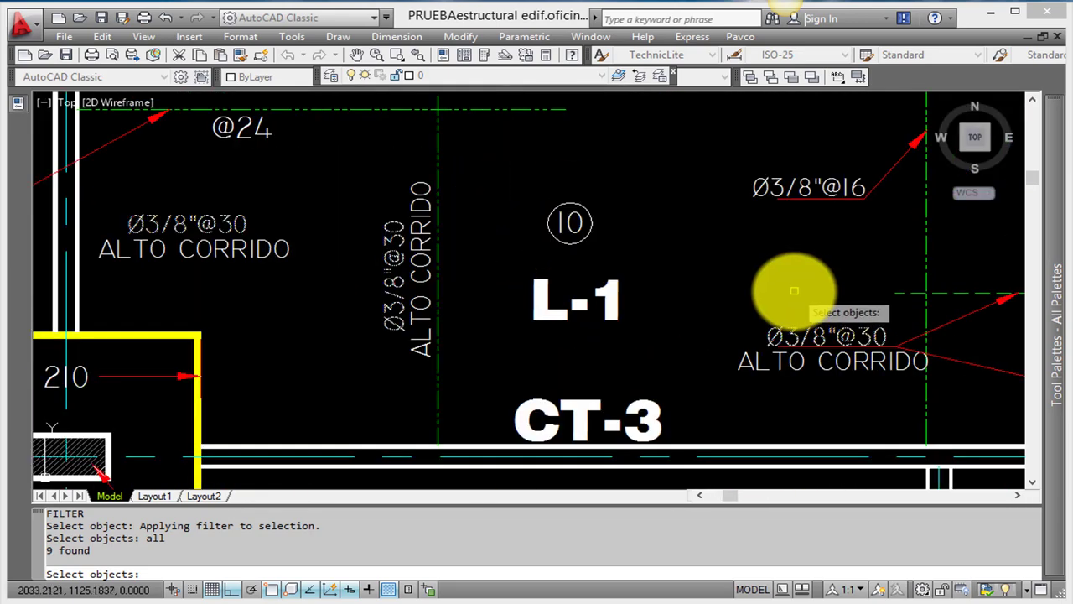
{"action": "scroll", "coordinate": [946, 360], "scroll_direction": "up", "scroll_amount": 2}
{"action": "scroll", "coordinate": [751, 335], "scroll_direction": "down", "scroll_amount": 4}
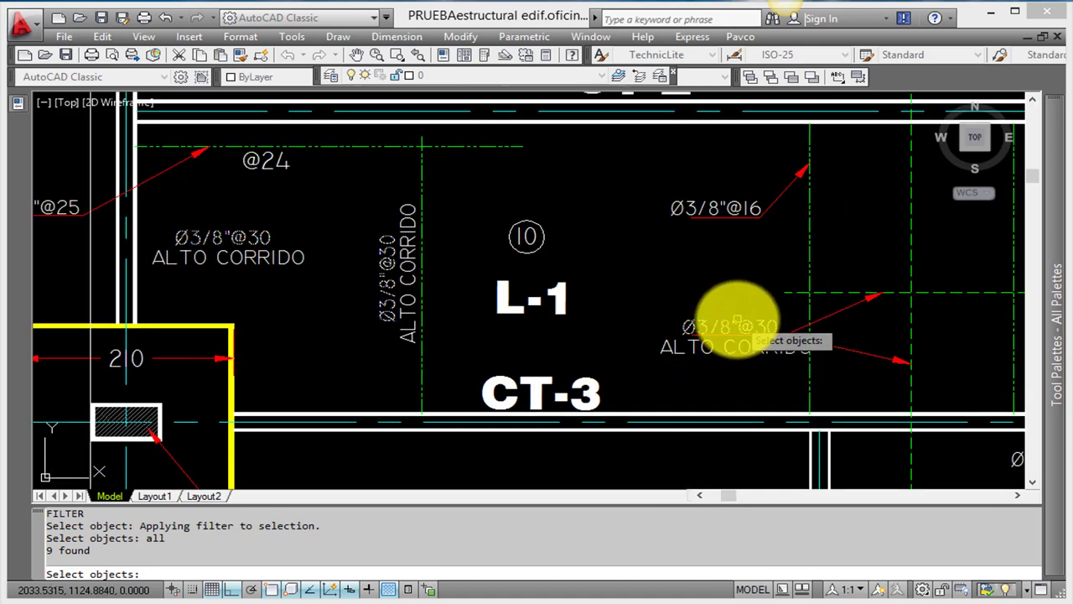
{"action": "scroll", "coordinate": [369, 264], "scroll_direction": "up", "scroll_amount": 4}
{"action": "scroll", "coordinate": [390, 260], "scroll_direction": "down", "scroll_amount": 3}
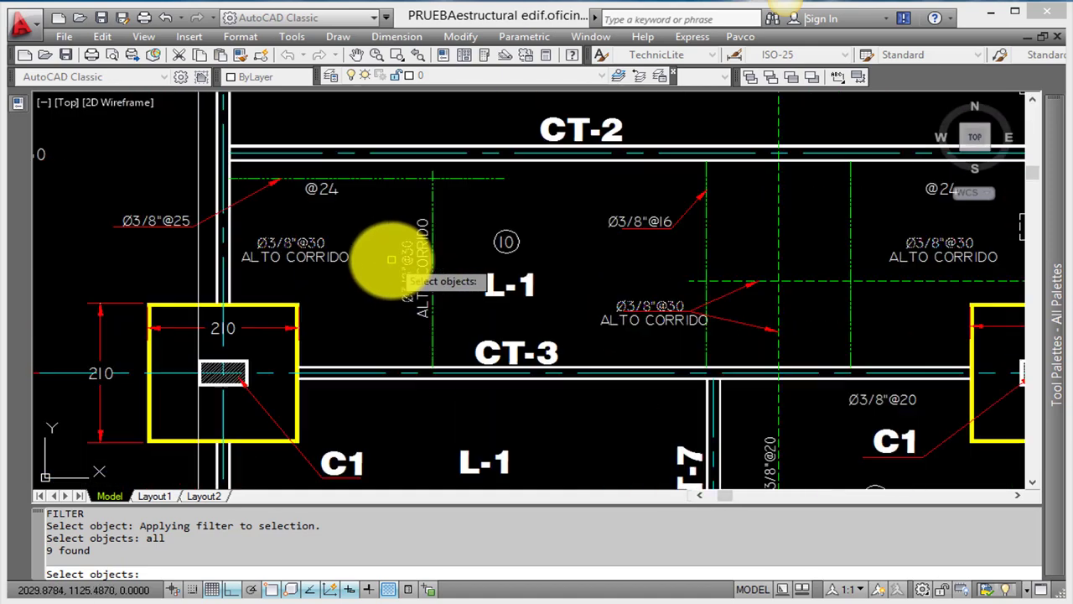
{"action": "scroll", "coordinate": [419, 268], "scroll_direction": "down", "scroll_amount": 1}
{"action": "scroll", "coordinate": [495, 250], "scroll_direction": "down", "scroll_amount": 2}
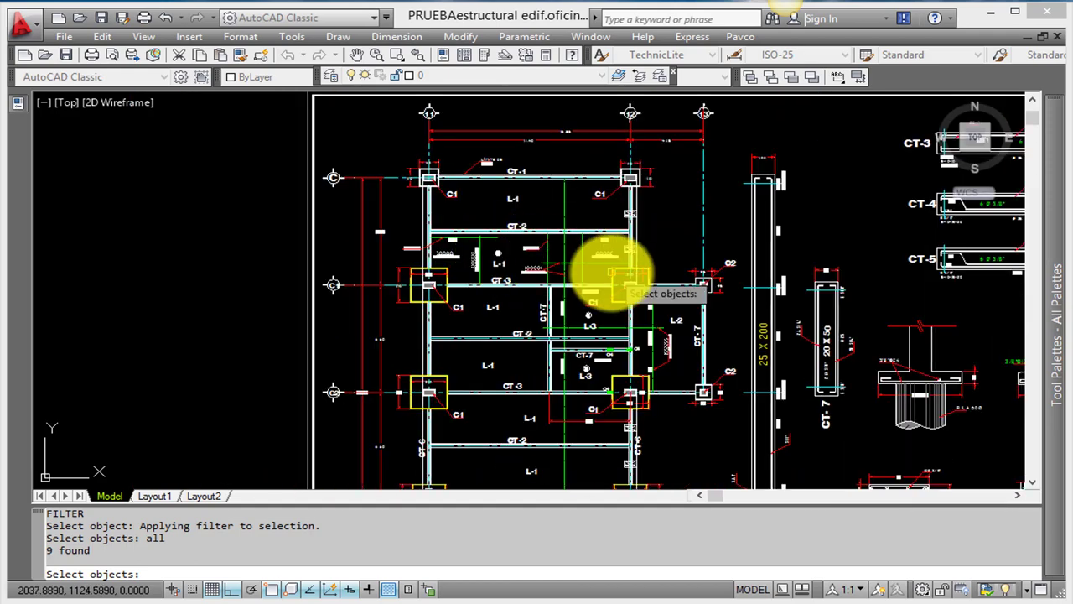
{"action": "key", "text": "Return"}
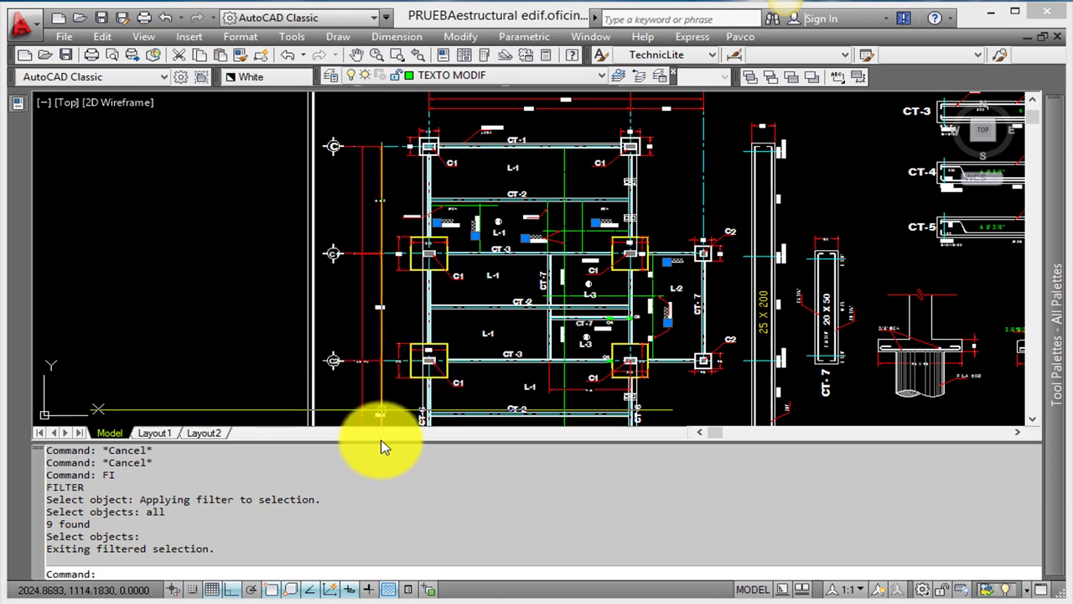
Step: Make the nine selected rebar labels green in the Properties palette
{"action": "left_click_drag", "start_coordinate": [380, 469], "coordinate": [373, 508]}
{"action": "scroll", "coordinate": [548, 264], "scroll_direction": "up", "scroll_amount": 2}
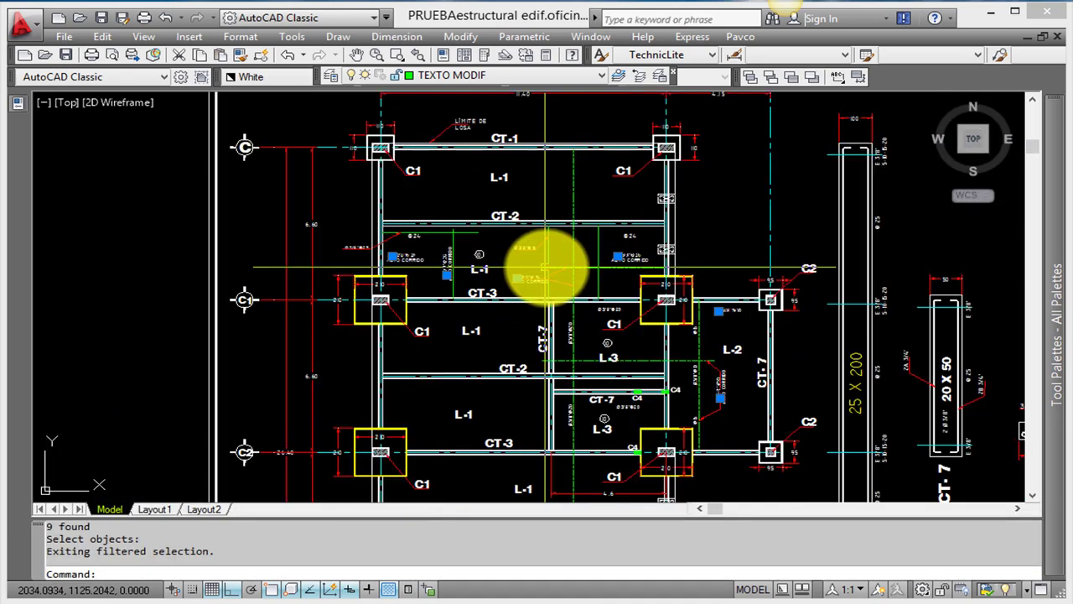
{"action": "scroll", "coordinate": [599, 270], "scroll_direction": "up", "scroll_amount": 2}
{"action": "scroll", "coordinate": [383, 240], "scroll_direction": "down", "scroll_amount": 2}
{"action": "scroll", "coordinate": [467, 275], "scroll_direction": "down", "scroll_amount": 3}
{"action": "scroll", "coordinate": [311, 275], "scroll_direction": "down", "scroll_amount": 2}
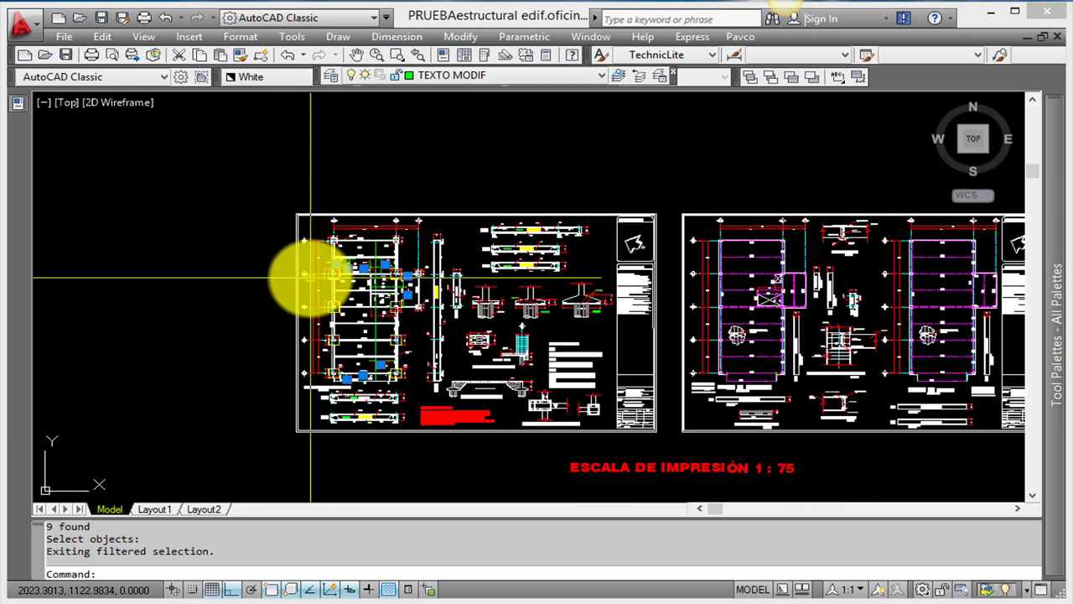
{"action": "scroll", "coordinate": [311, 275], "scroll_direction": "up", "scroll_amount": 2}
{"action": "key", "text": "ctrl+1"}
{"action": "left_click", "coordinate": [344, 160]}
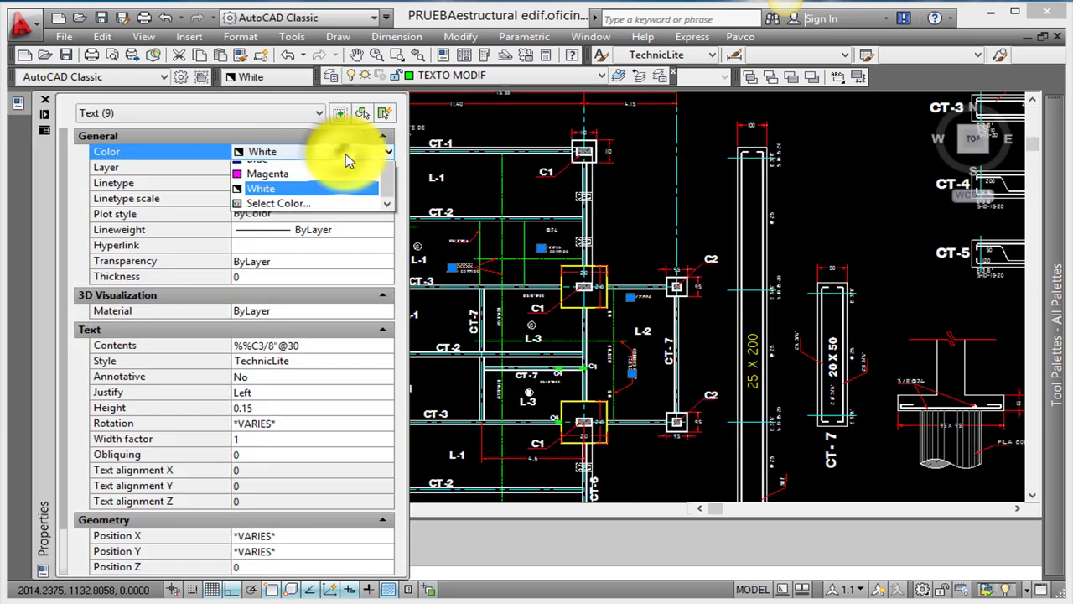
{"action": "key", "text": "Escape"}
{"action": "left_click", "coordinate": [353, 170]}
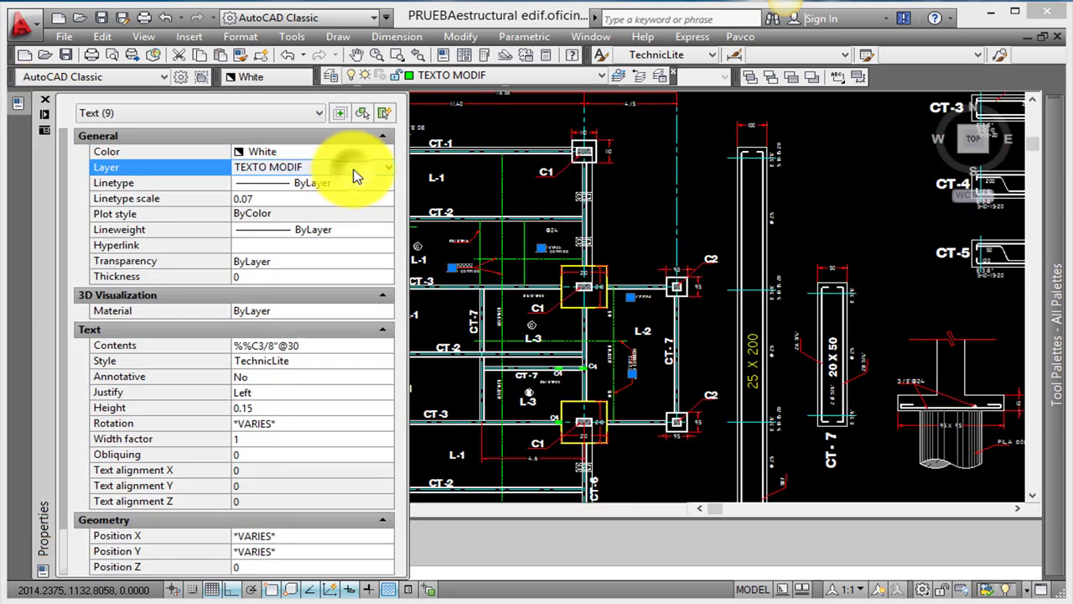
{"action": "left_click", "coordinate": [353, 169]}
{"action": "key", "text": "Escape"}
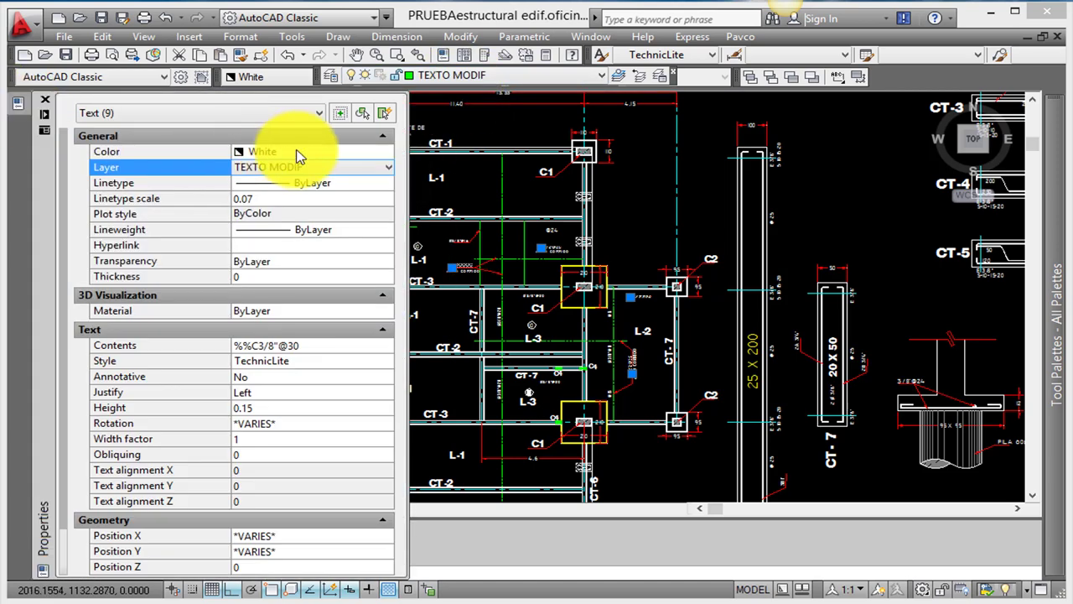
{"action": "left_click", "coordinate": [304, 151]}
{"action": "left_click", "coordinate": [304, 151]}
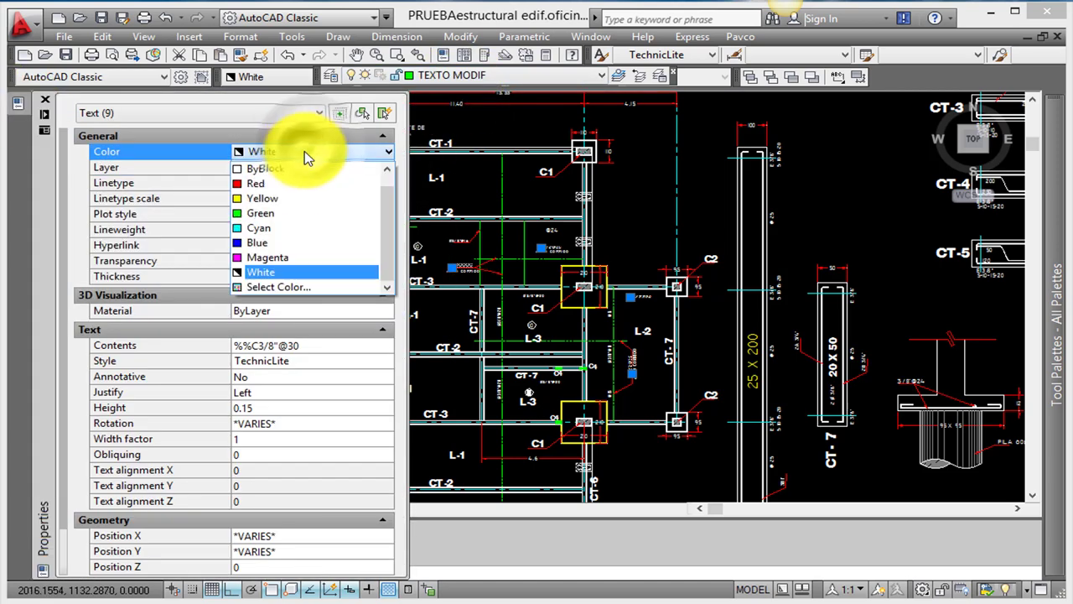
{"action": "left_click", "coordinate": [285, 213]}
{"action": "scroll", "coordinate": [457, 256], "scroll_direction": "up", "scroll_amount": 7}
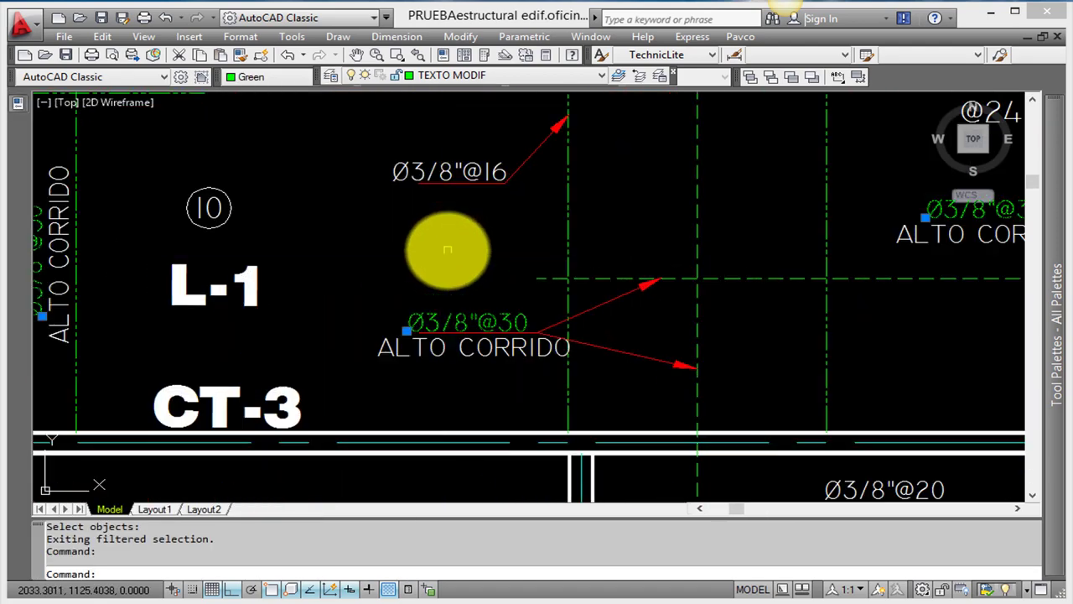
{"action": "scroll", "coordinate": [319, 355], "scroll_direction": "down", "scroll_amount": 1}
{"action": "middle_click_drag", "start_coordinate": [330, 355], "coordinate": [457, 300]}
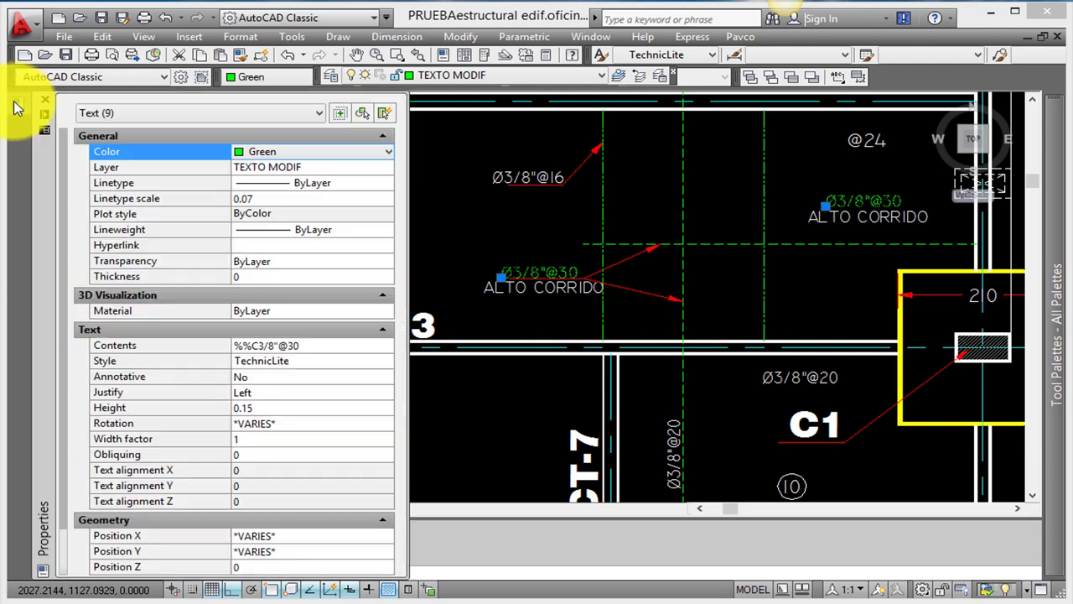
{"action": "mouse_move", "coordinate": [44, 336]}
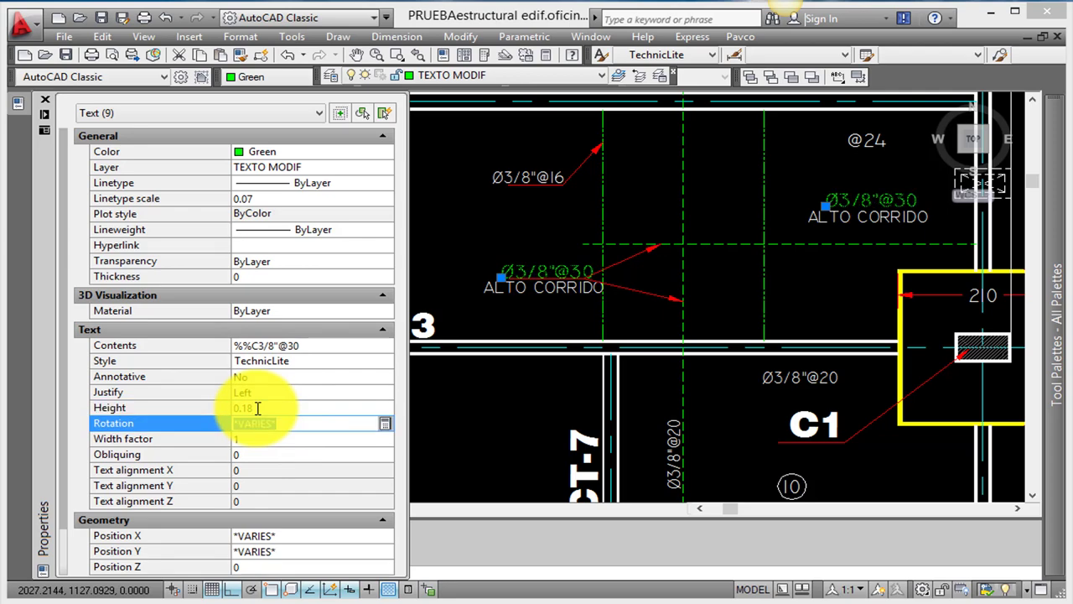
{"action": "scroll", "coordinate": [467, 260], "scroll_direction": "down", "scroll_amount": 1}
{"action": "scroll", "coordinate": [465, 260], "scroll_direction": "up", "scroll_amount": 2}
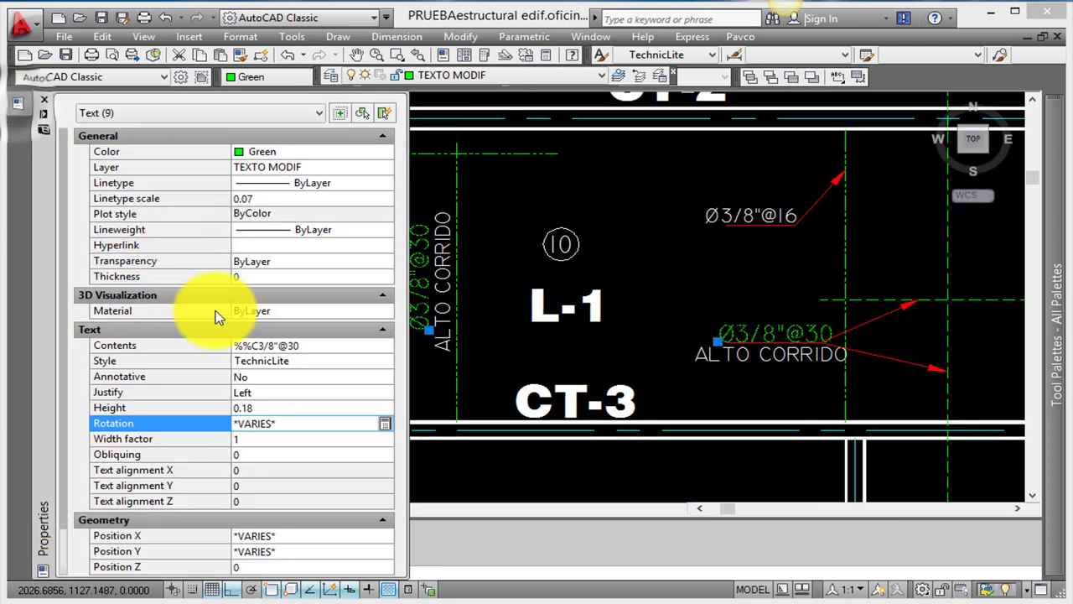
{"action": "left_click", "coordinate": [302, 346]}
{"action": "type", "text": "45"}
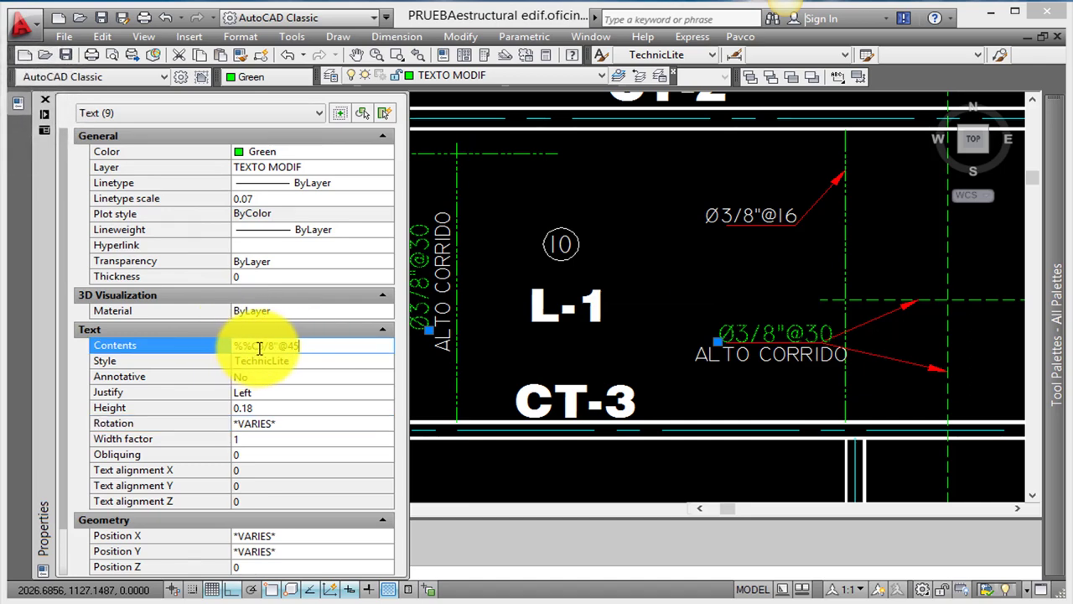
{"action": "left_click_drag", "start_coordinate": [262, 345], "coordinate": [273, 344]}
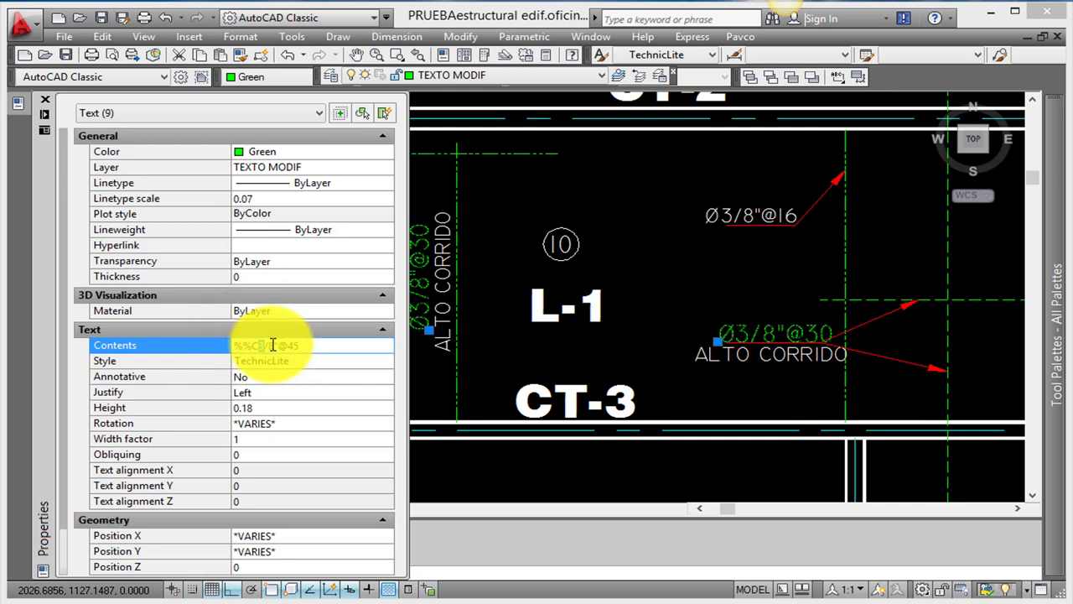
{"action": "type", "text": "1/2"}
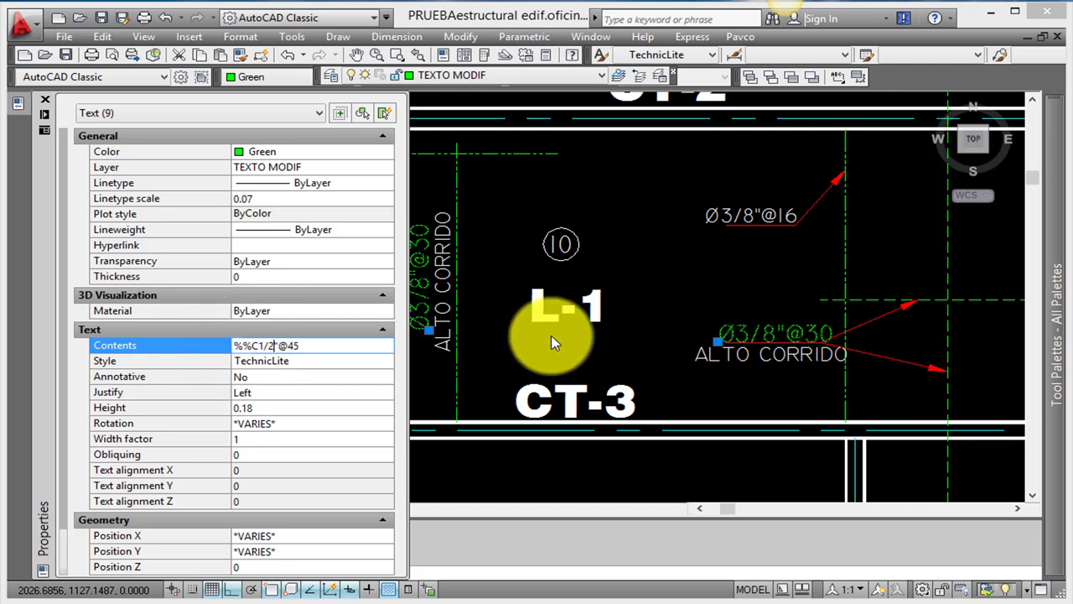
{"action": "key", "text": "Return"}
Step: Close Properties and pan across the plan to check the edited labels
{"action": "key", "text": "ctrl+1"}
{"action": "scroll", "coordinate": [503, 294], "scroll_direction": "down", "scroll_amount": 2}
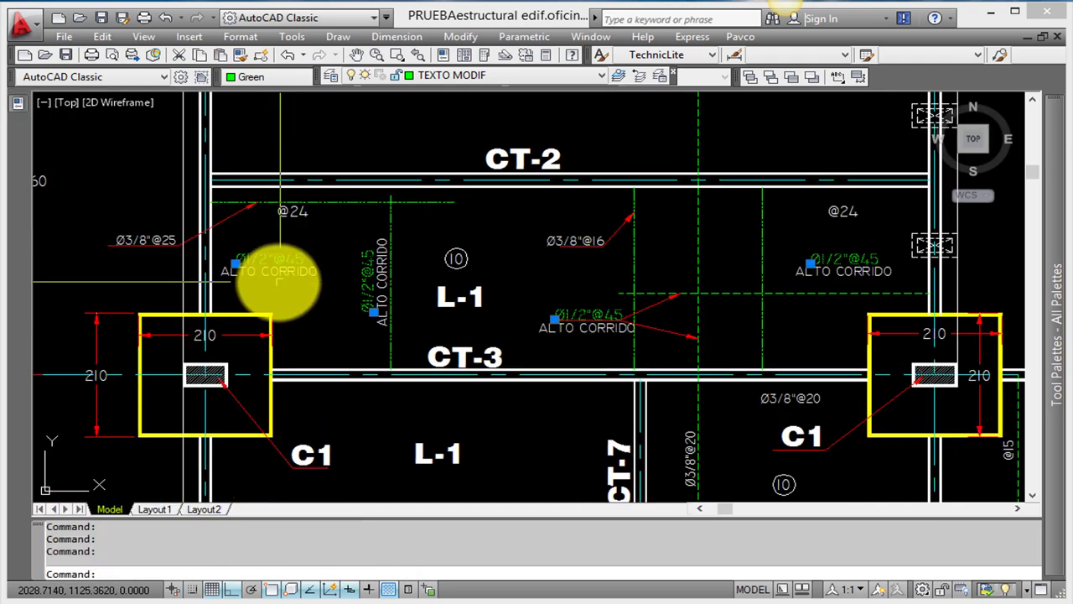
{"action": "middle_click_drag", "start_coordinate": [652, 307], "coordinate": [492, 282]}
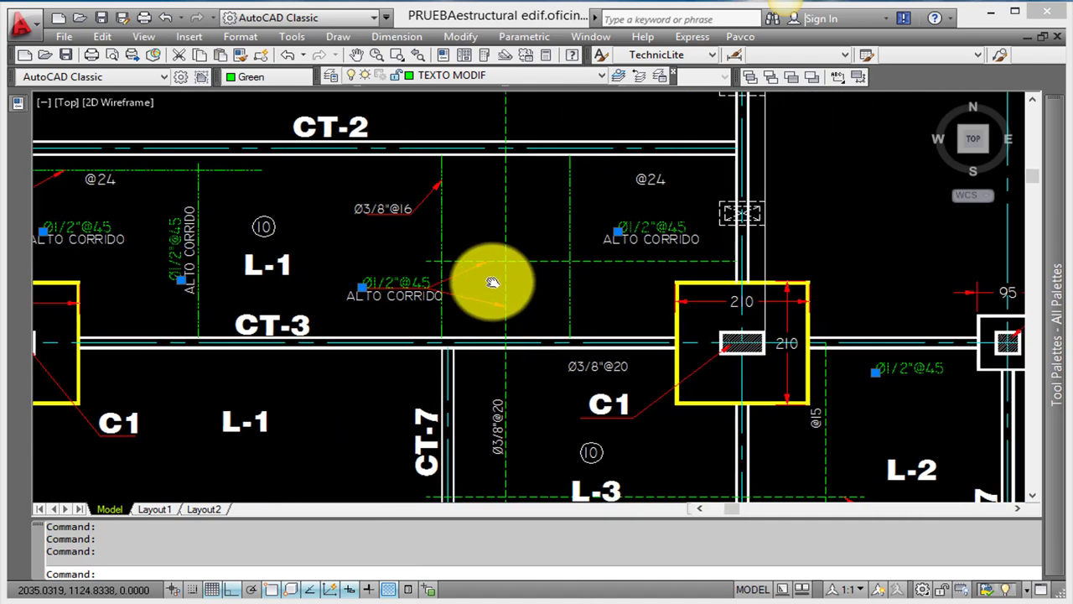
{"action": "scroll", "coordinate": [712, 244], "scroll_direction": "up", "scroll_amount": 5}
{"action": "scroll", "coordinate": [727, 221], "scroll_direction": "down", "scroll_amount": 5}
{"action": "scroll", "coordinate": [754, 327], "scroll_direction": "up", "scroll_amount": 1}
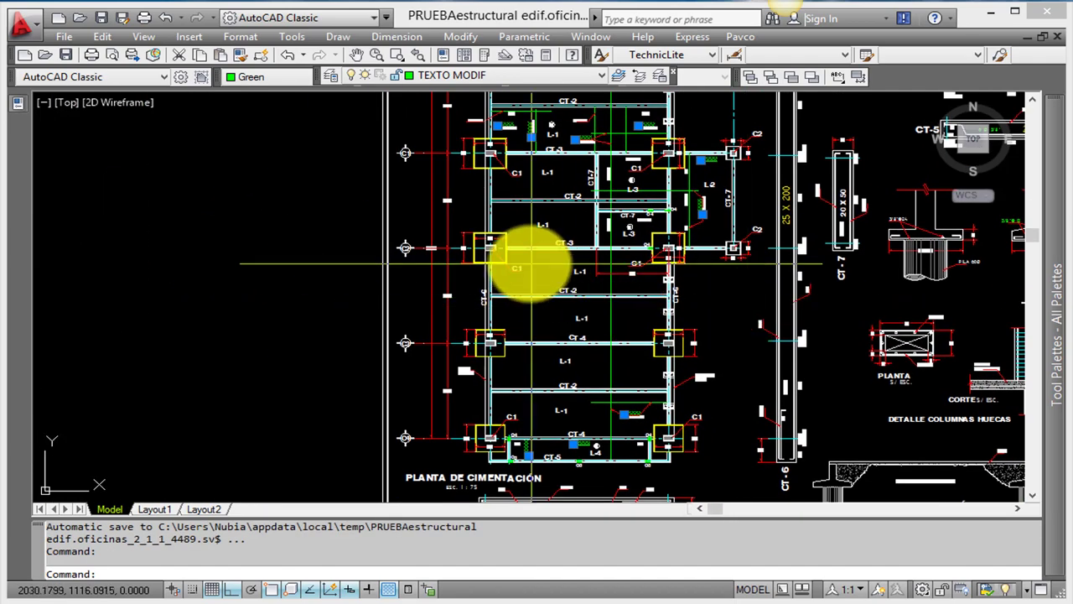
{"action": "scroll", "coordinate": [528, 260], "scroll_direction": "up", "scroll_amount": 2}
{"action": "scroll", "coordinate": [457, 255], "scroll_direction": "up", "scroll_amount": 5}
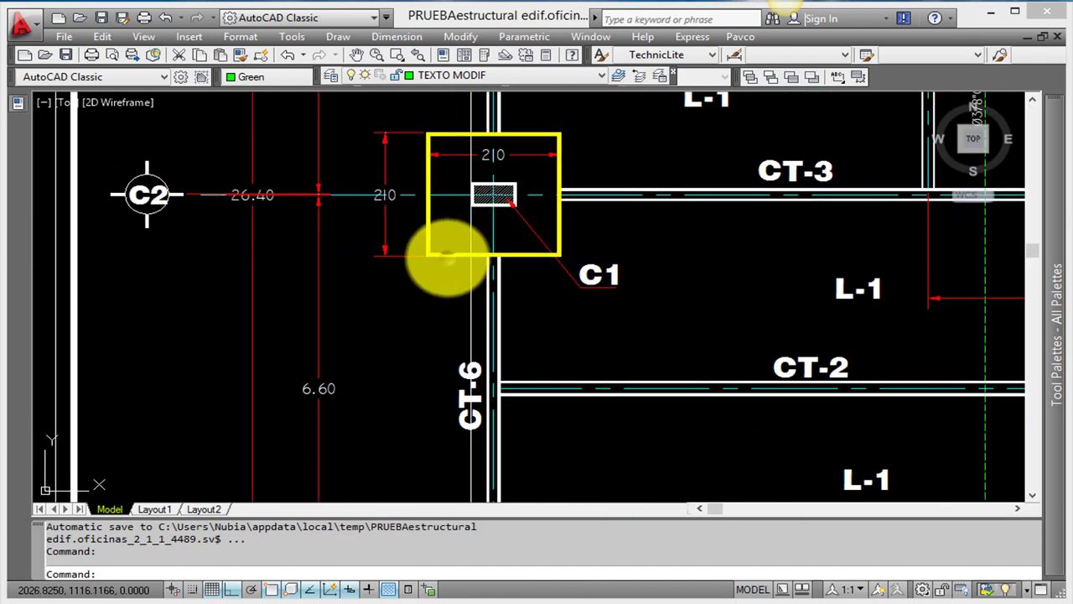
Step: Cancel the old text filter selection and reopen Object Selection Filters with FI
{"action": "scroll", "coordinate": [512, 273], "scroll_direction": "down", "scroll_amount": 4}
{"action": "key", "text": "Escape"}
{"action": "key", "text": "Escape"}
{"action": "key", "text": "Escape"}
{"action": "scroll", "coordinate": [587, 412], "scroll_direction": "up", "scroll_amount": 1}
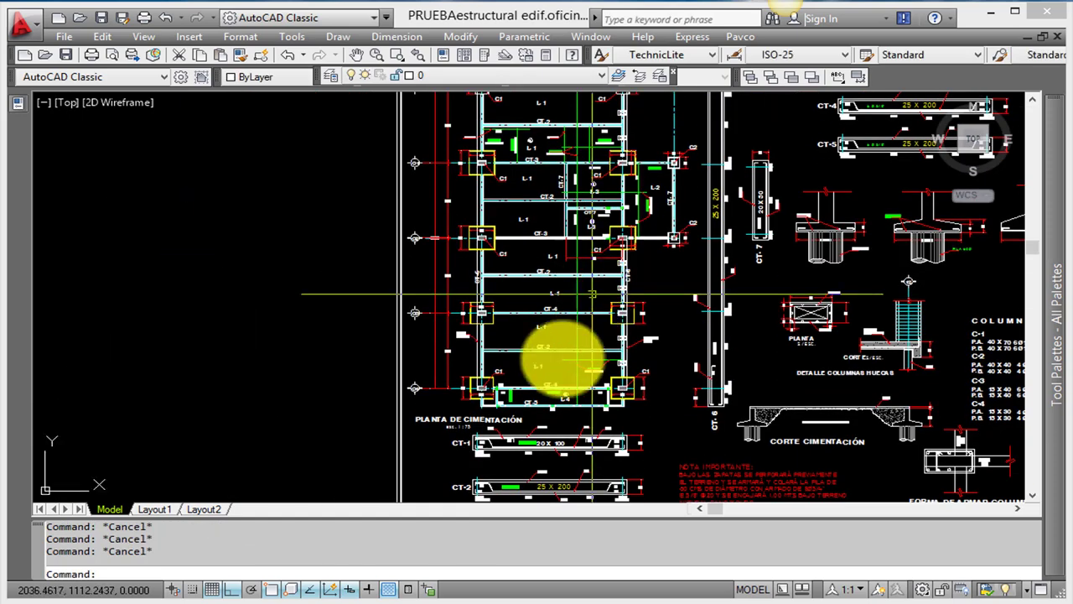
{"action": "scroll", "coordinate": [579, 306], "scroll_direction": "up", "scroll_amount": 3}
{"action": "scroll", "coordinate": [560, 318], "scroll_direction": "up", "scroll_amount": 2}
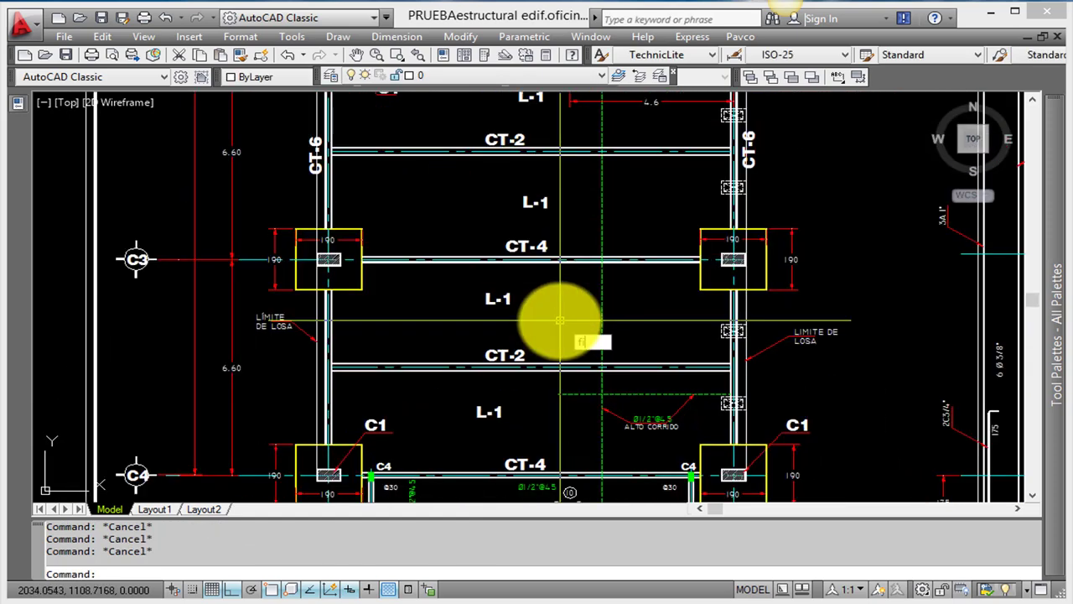
{"action": "key", "text": "Return"}
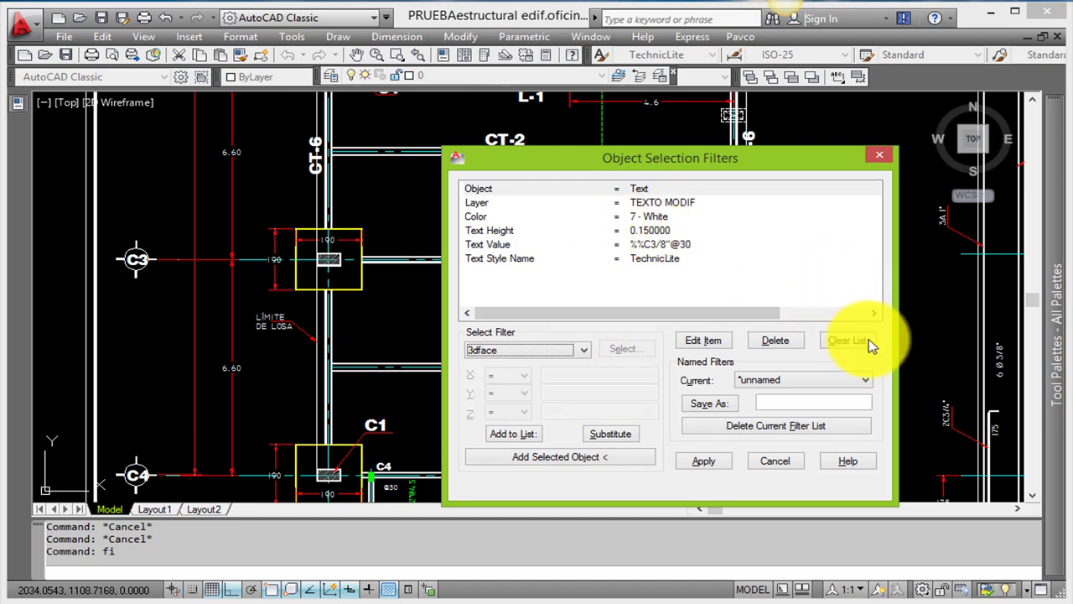
{"action": "left_click", "coordinate": [708, 461]}
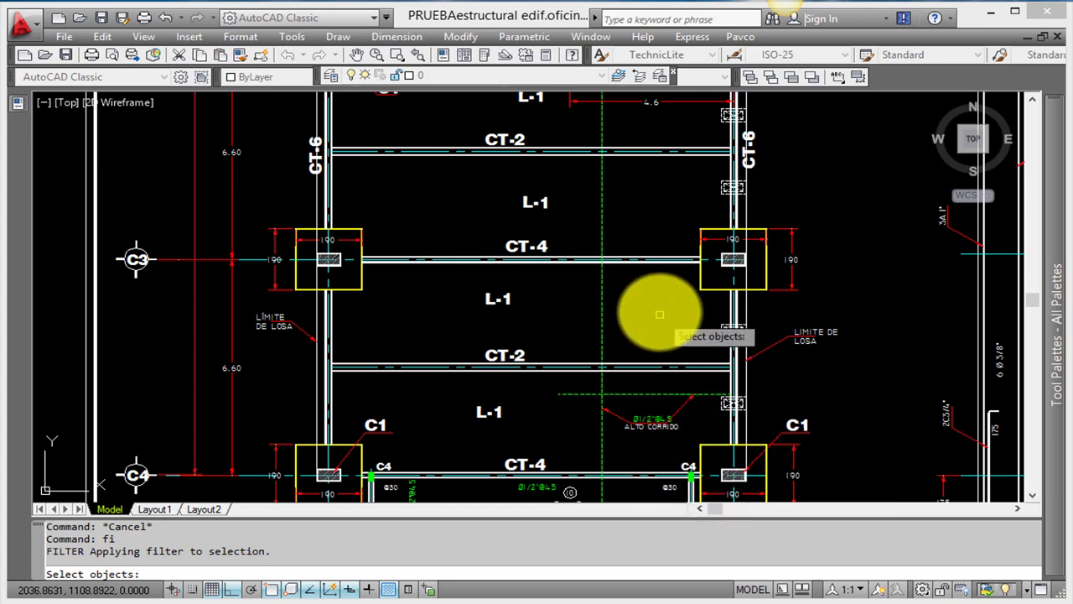
{"action": "key", "text": "Escape"}
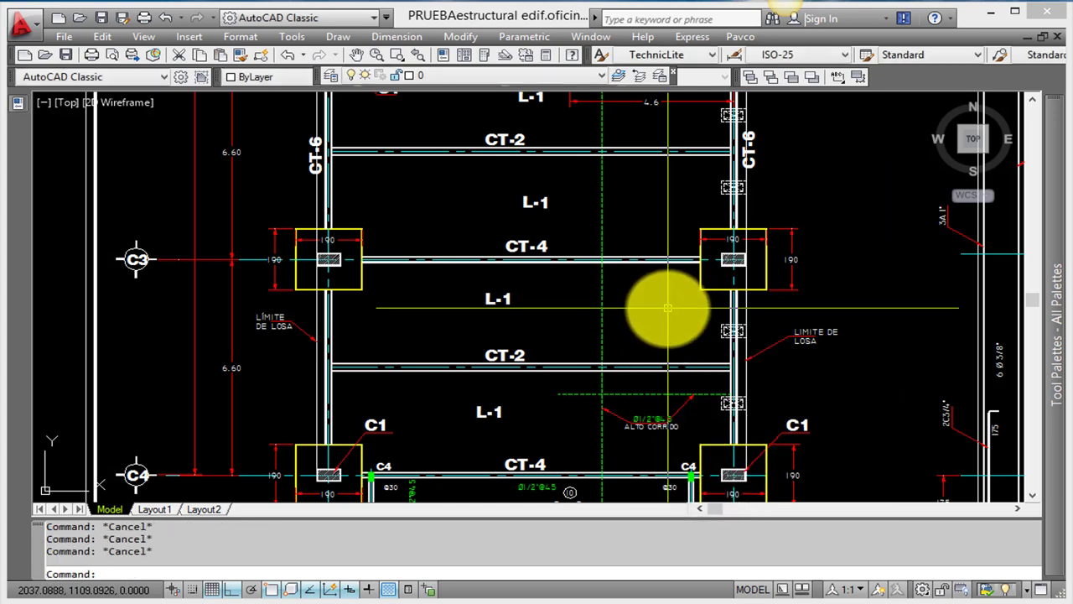
{"action": "type", "text": "FI"}
{"action": "key", "text": "Return"}
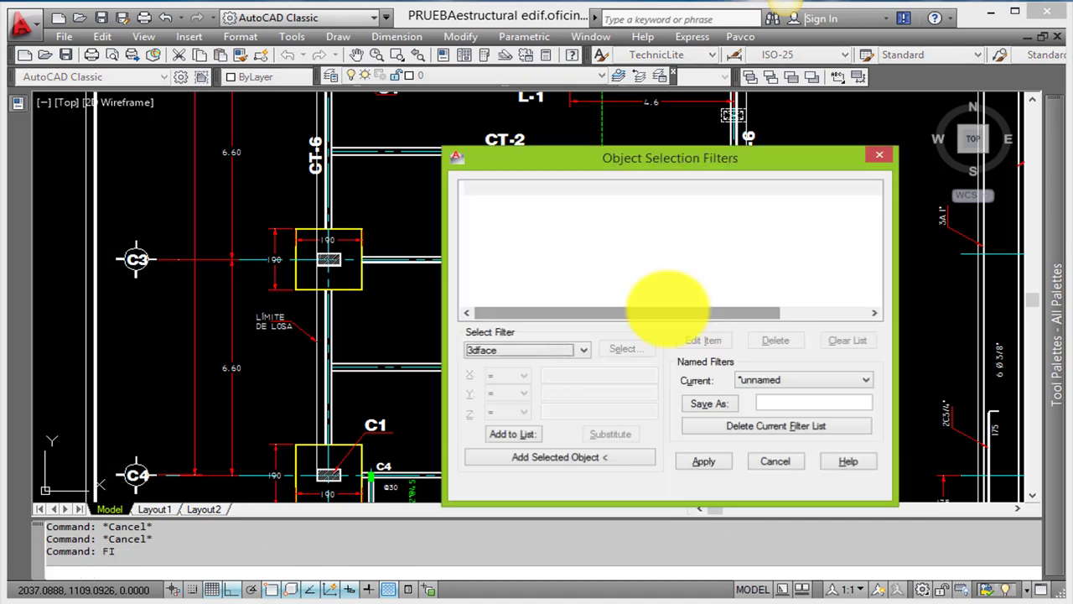
Step: Load a ZAPATA 1.90 X 1.90 footing block's properties into the filter list
{"action": "left_click", "coordinate": [588, 459]}
{"action": "scroll", "coordinate": [690, 256], "scroll_direction": "down", "scroll_amount": 2}
{"action": "scroll", "coordinate": [634, 327], "scroll_direction": "down", "scroll_amount": 3}
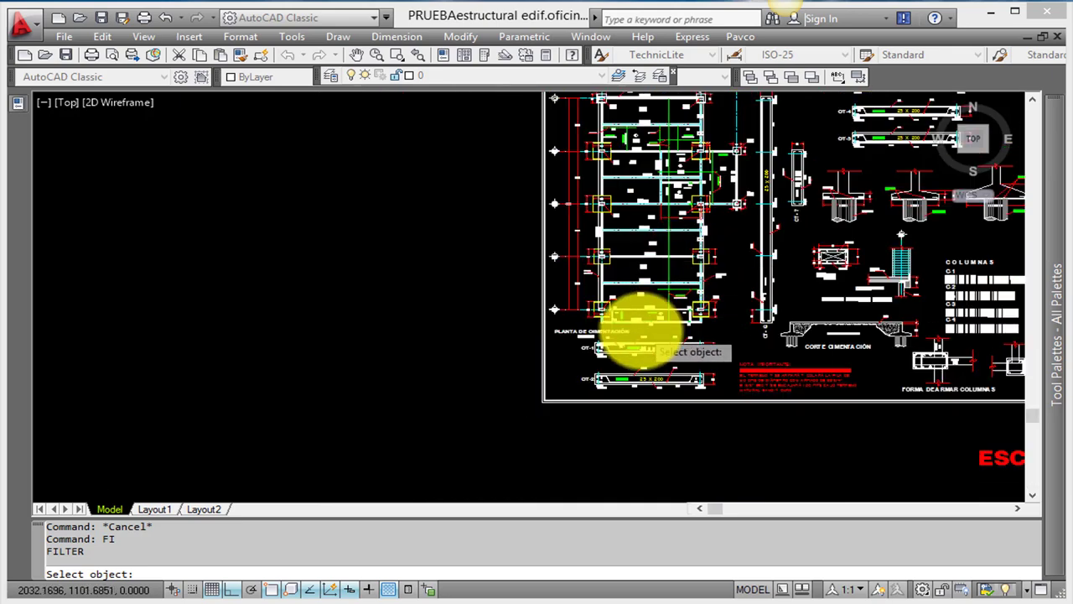
{"action": "scroll", "coordinate": [618, 151], "scroll_direction": "up", "scroll_amount": 3}
{"action": "scroll", "coordinate": [467, 191], "scroll_direction": "up", "scroll_amount": 2}
{"action": "scroll", "coordinate": [503, 235], "scroll_direction": "up", "scroll_amount": 4}
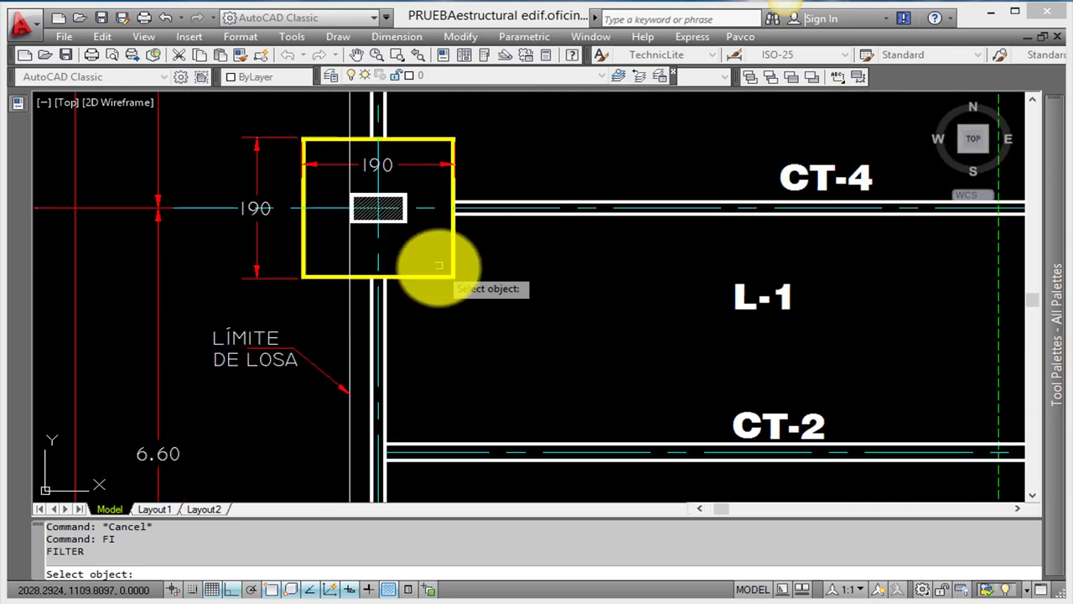
{"action": "scroll", "coordinate": [429, 270], "scroll_direction": "up", "scroll_amount": 2}
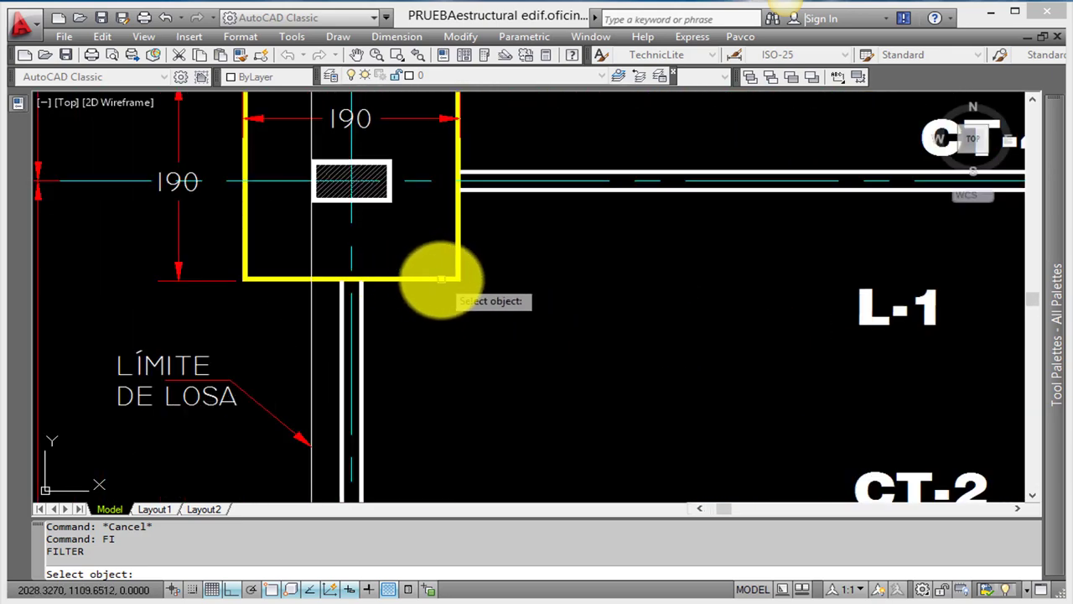
{"action": "scroll", "coordinate": [589, 353], "scroll_direction": "down", "scroll_amount": 2}
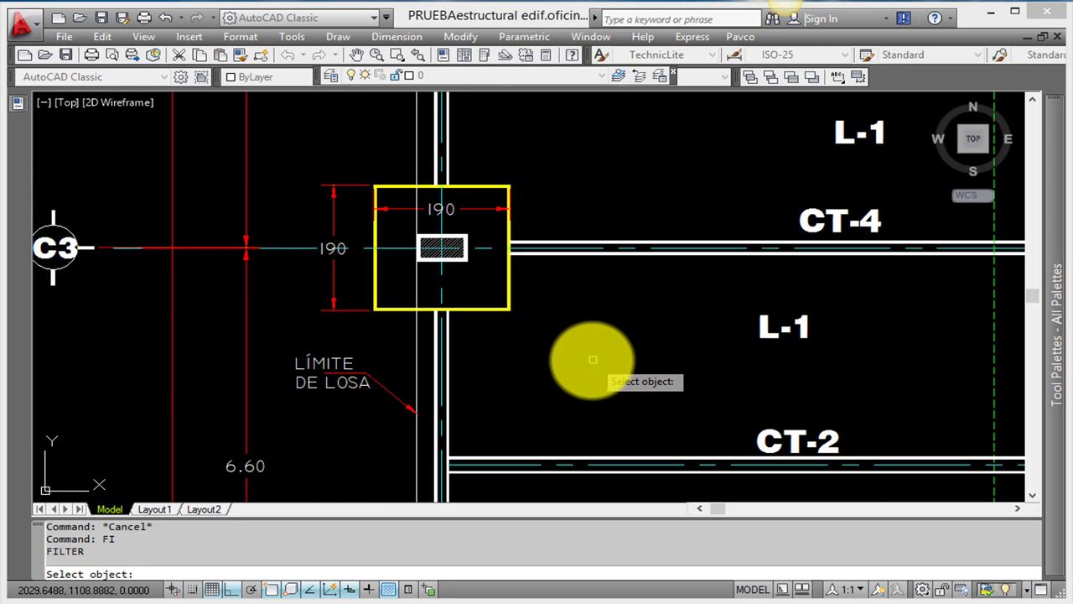
{"action": "left_click", "coordinate": [493, 315]}
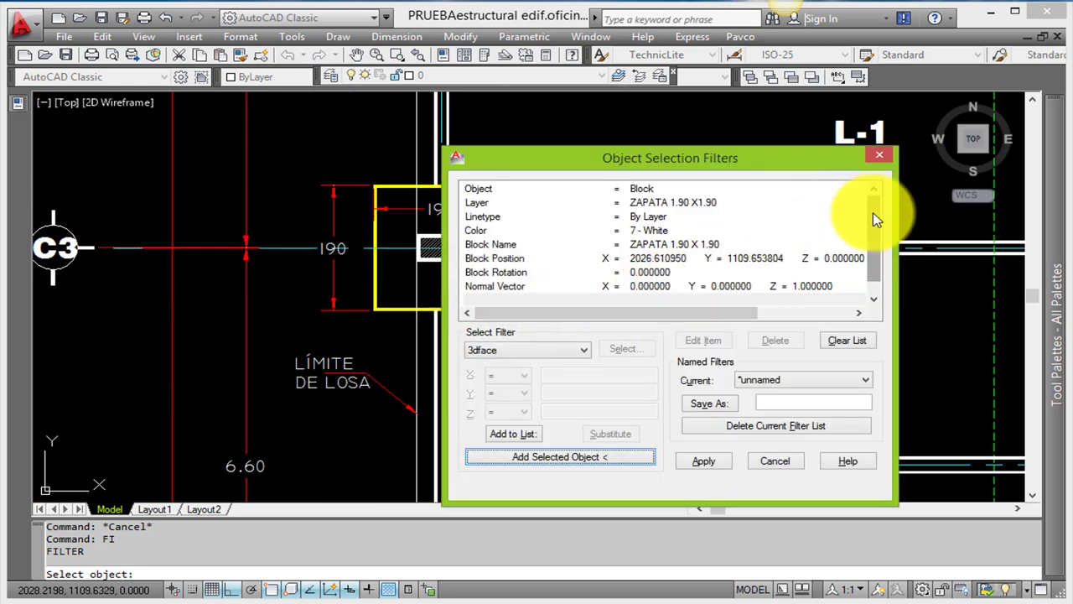
{"action": "left_click", "coordinate": [877, 260]}
{"action": "left_click_drag", "start_coordinate": [897, 250], "coordinate": [944, 250]}
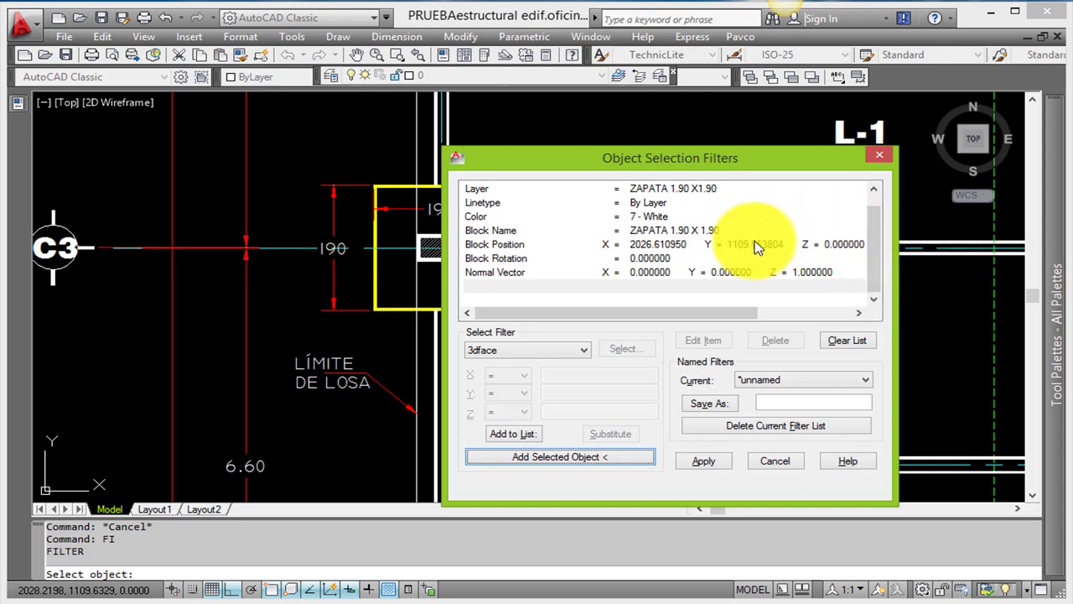
{"action": "scroll", "coordinate": [883, 233], "scroll_direction": "up", "scroll_amount": 1}
Step: Keep layer, colour and block name; delete Block Position, Block Rotation and Normal Vector, then apply
{"action": "left_click", "coordinate": [650, 204]}
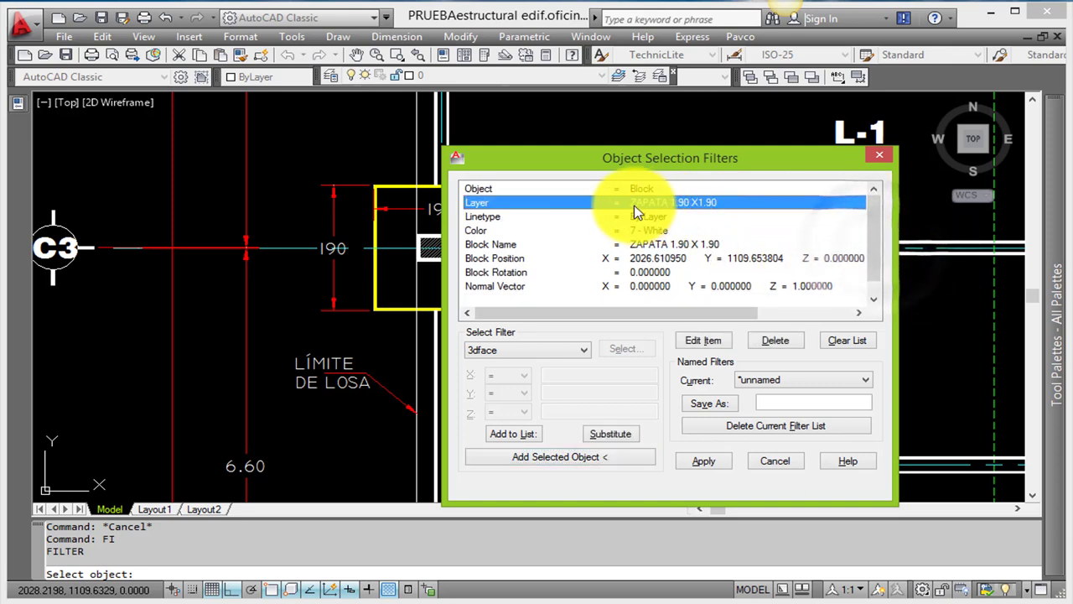
{"action": "left_click", "coordinate": [654, 230]}
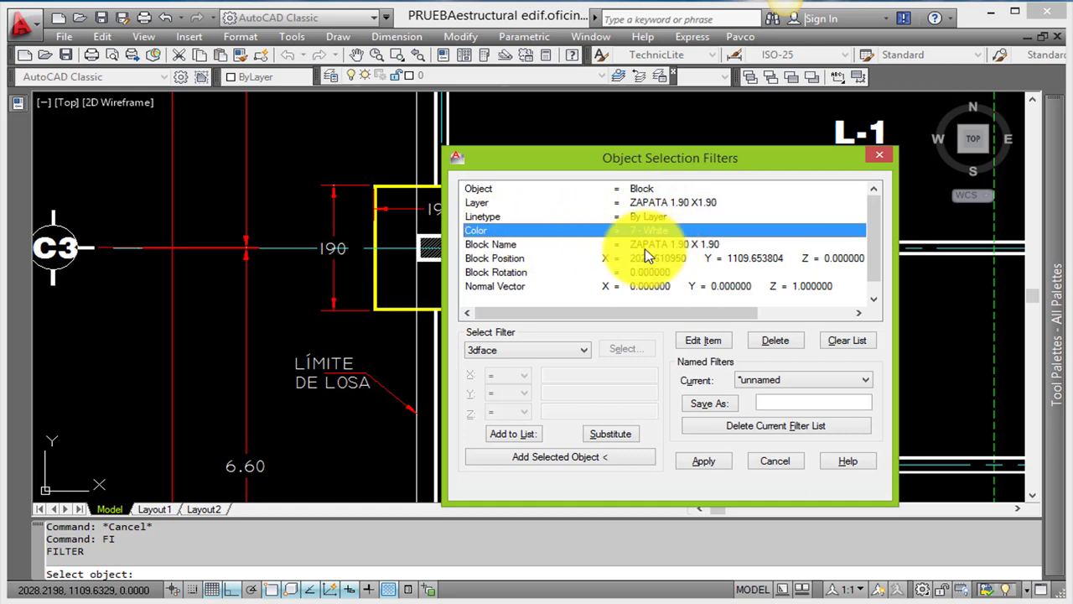
{"action": "left_click", "coordinate": [644, 244]}
{"action": "left_click", "coordinate": [644, 258]}
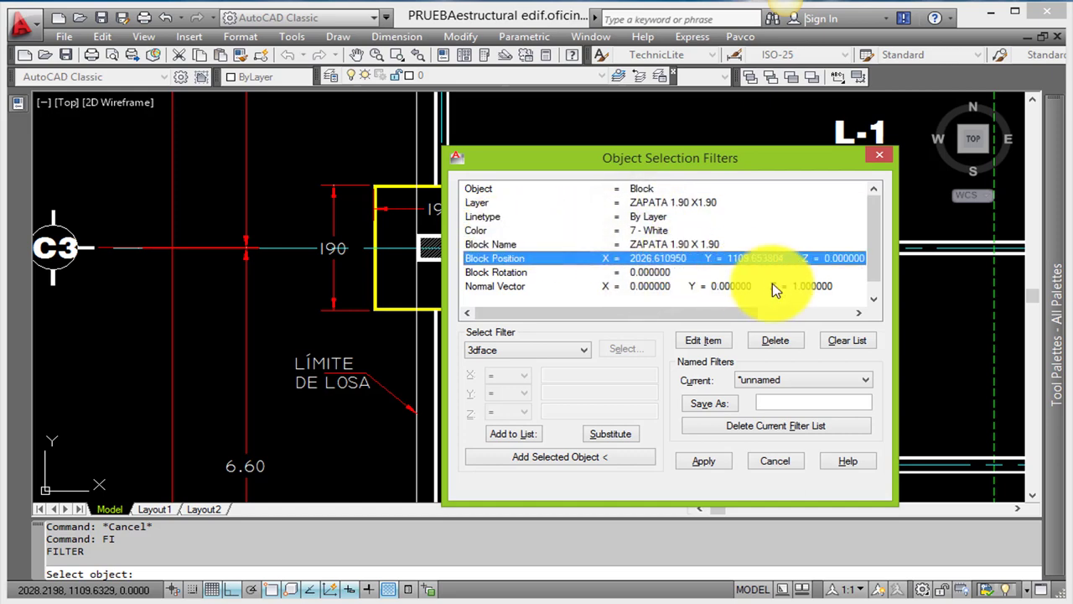
{"action": "left_click", "coordinate": [775, 339]}
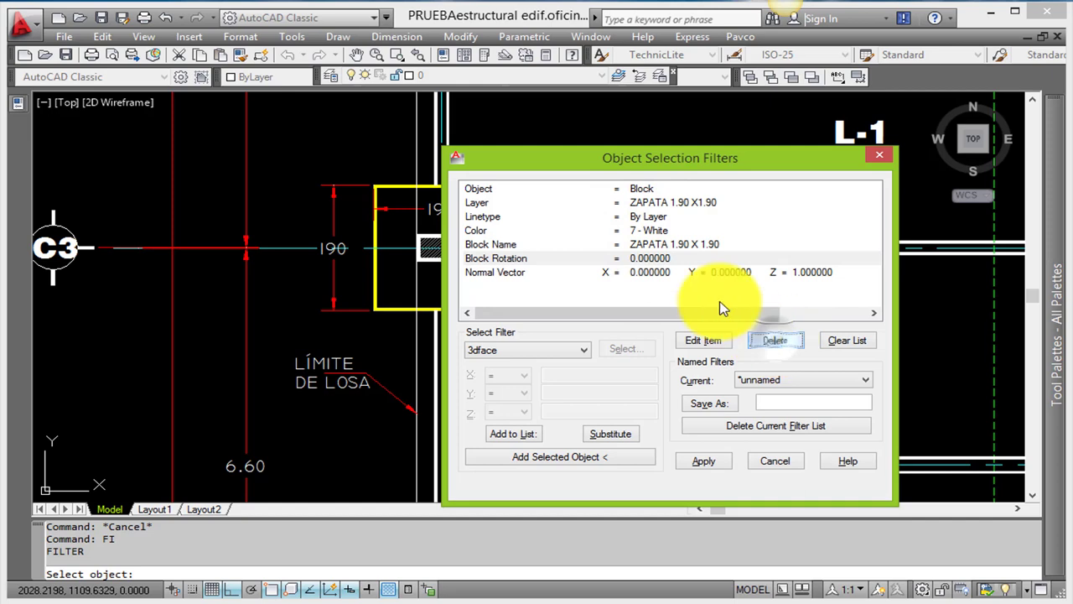
{"action": "left_click", "coordinate": [657, 259]}
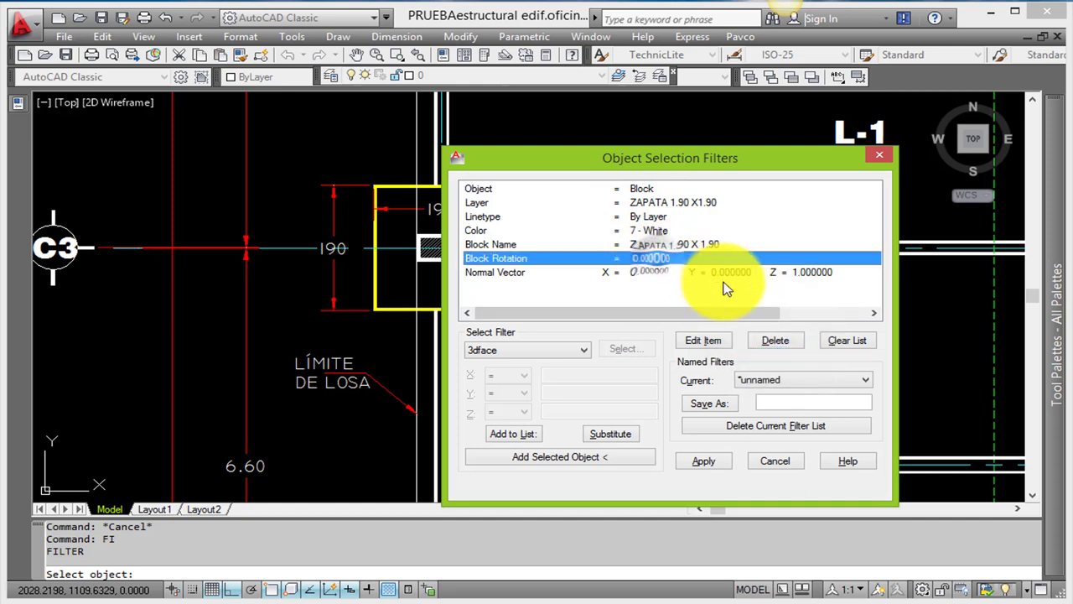
{"action": "left_click", "coordinate": [772, 340]}
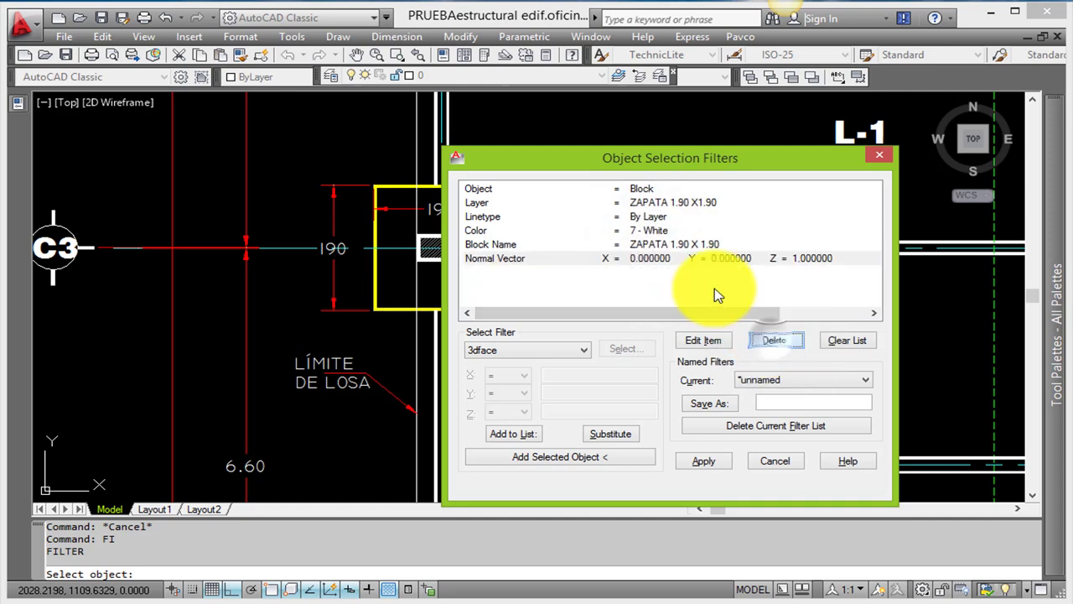
{"action": "left_click", "coordinate": [657, 258]}
{"action": "left_click", "coordinate": [776, 340]}
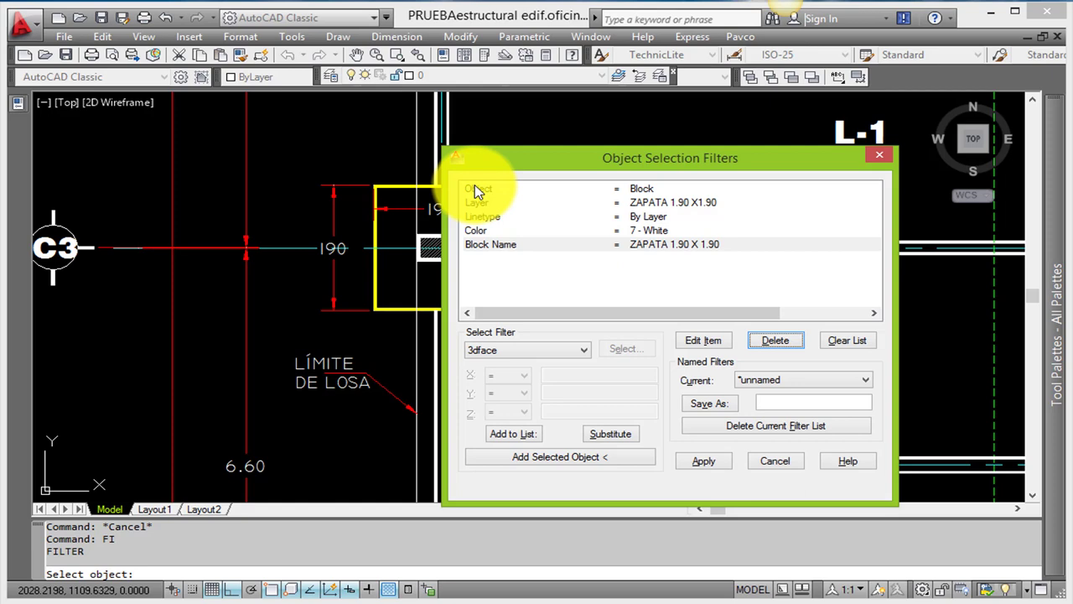
{"action": "left_click", "coordinate": [708, 461]}
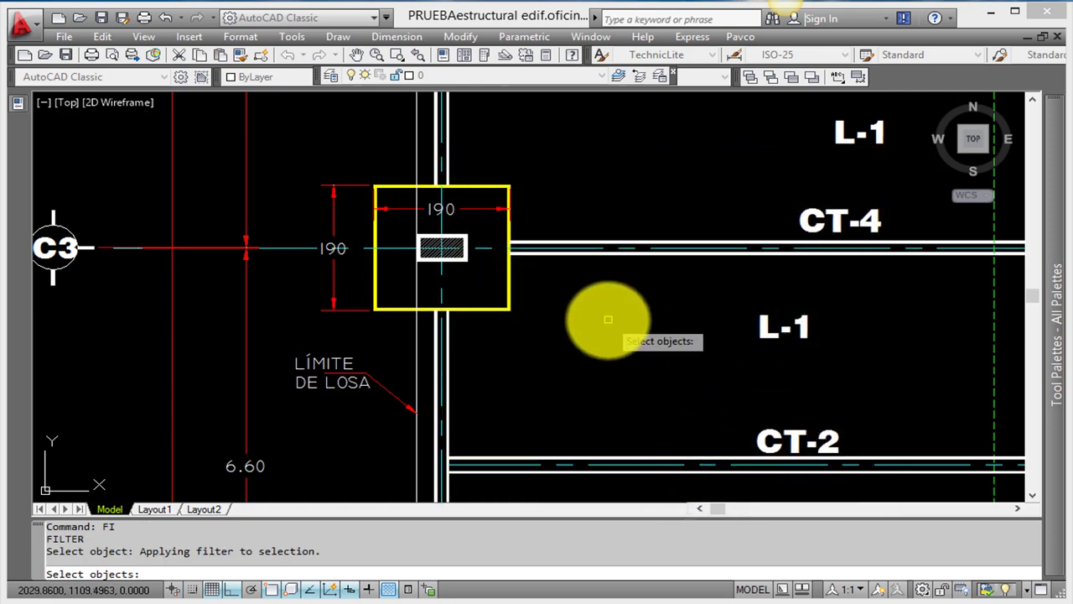
{"action": "type", "text": "all"}
Step: Select all 4 footing blocks matching the ZAPATA filter
{"action": "key", "text": "Return"}
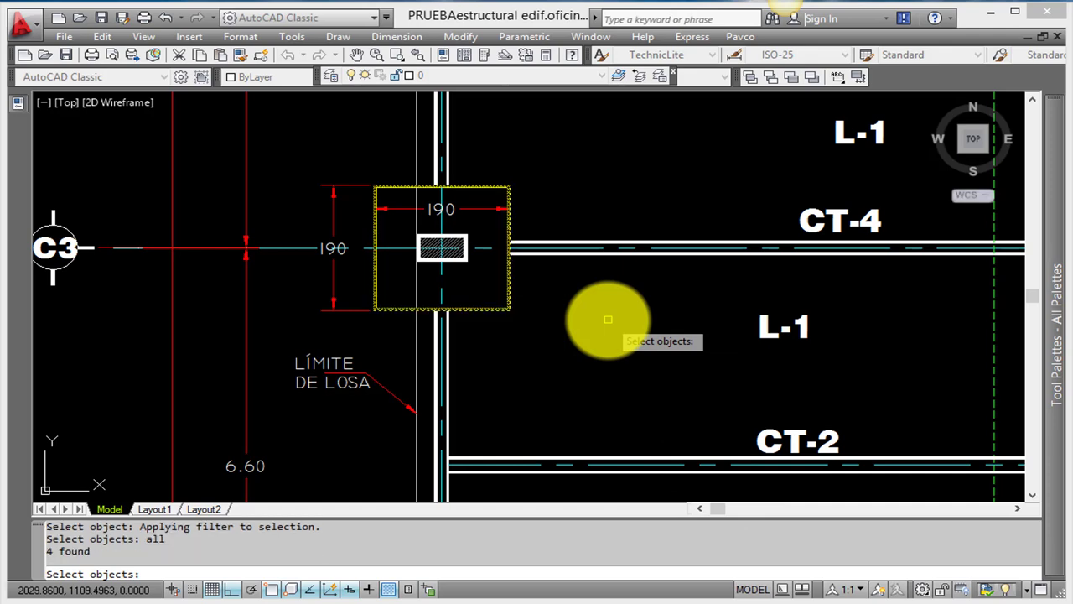
{"action": "scroll", "coordinate": [407, 247], "scroll_direction": "down", "scroll_amount": 5}
{"action": "scroll", "coordinate": [383, 244], "scroll_direction": "up", "scroll_amount": 3}
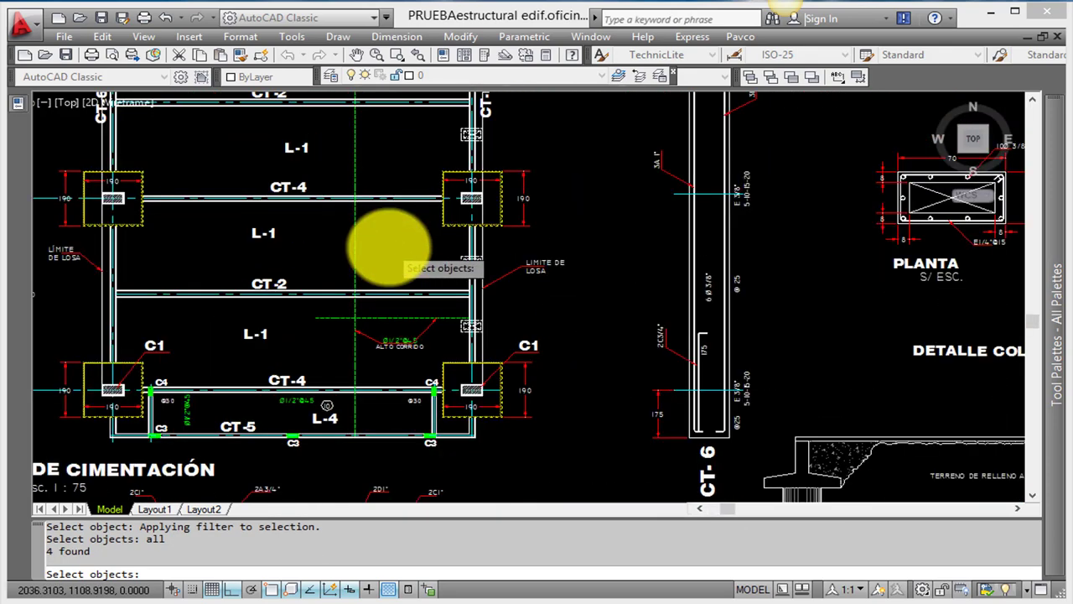
{"action": "scroll", "coordinate": [707, 313], "scroll_direction": "up", "scroll_amount": 2}
{"action": "scroll", "coordinate": [443, 371], "scroll_direction": "down", "scroll_amount": 2}
{"action": "scroll", "coordinate": [478, 438], "scroll_direction": "down", "scroll_amount": 2}
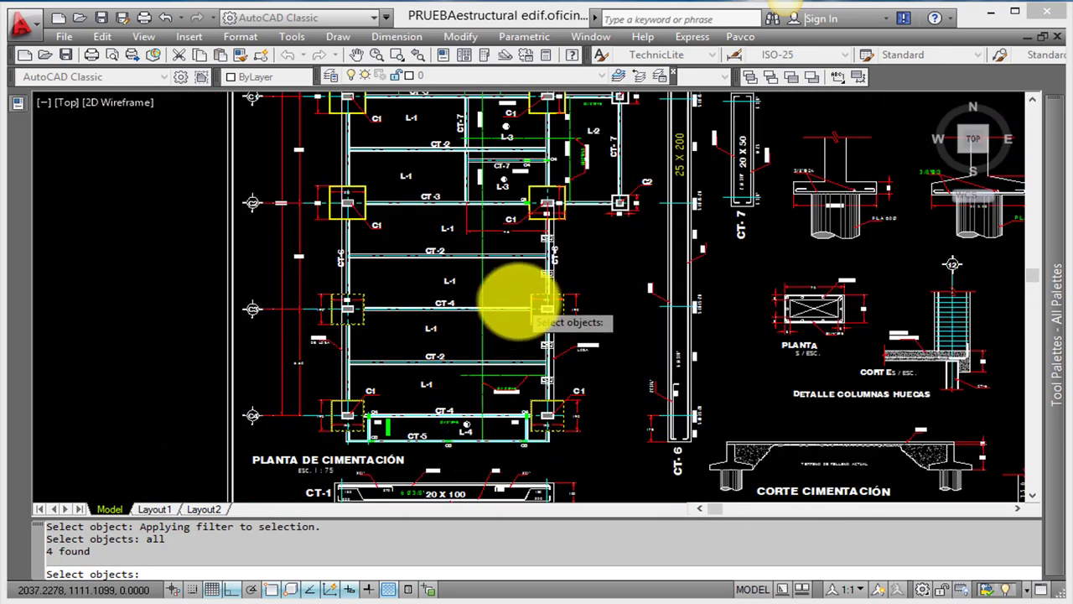
{"action": "scroll", "coordinate": [591, 285], "scroll_direction": "up", "scroll_amount": 3}
{"action": "scroll", "coordinate": [591, 285], "scroll_direction": "down", "scroll_amount": 1}
{"action": "scroll", "coordinate": [510, 271], "scroll_direction": "down", "scroll_amount": 5}
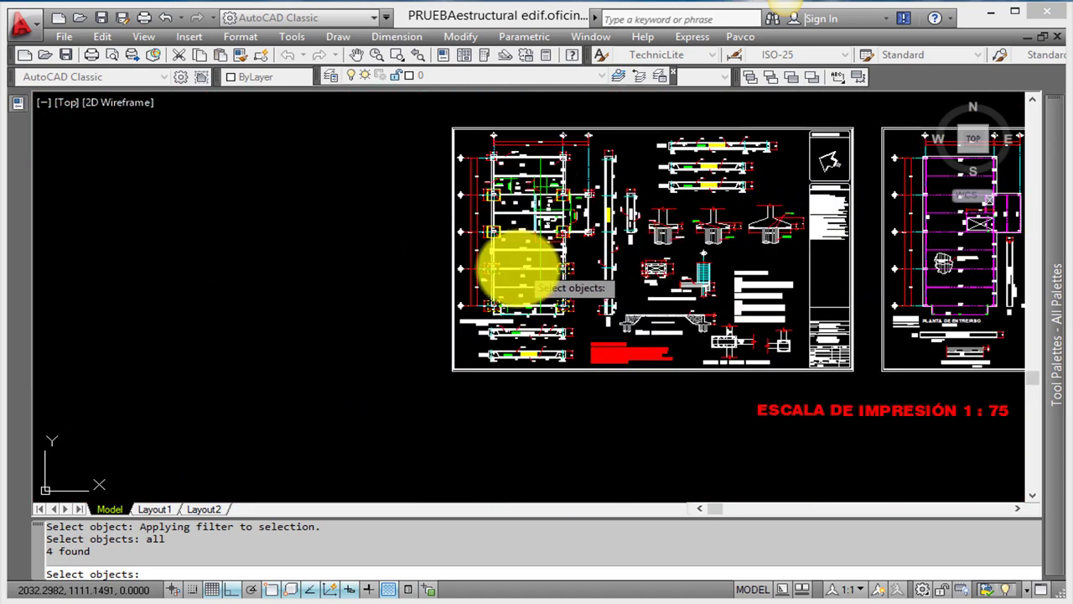
{"action": "scroll", "coordinate": [784, 264], "scroll_direction": "up", "scroll_amount": 5}
{"action": "scroll", "coordinate": [634, 287], "scroll_direction": "up", "scroll_amount": 2}
{"action": "scroll", "coordinate": [443, 311], "scroll_direction": "up", "scroll_amount": 2}
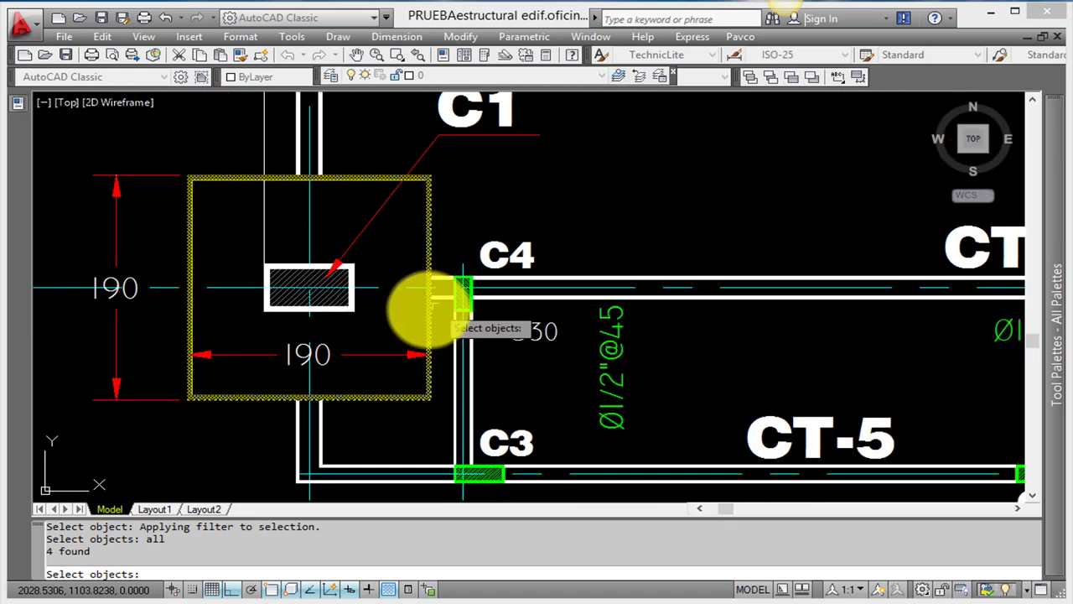
Step: Cancel the footing selection and undo the last two property changes
{"action": "key", "text": "Escape"}
{"action": "type", "text": "u"}
{"action": "key", "text": "Return"}
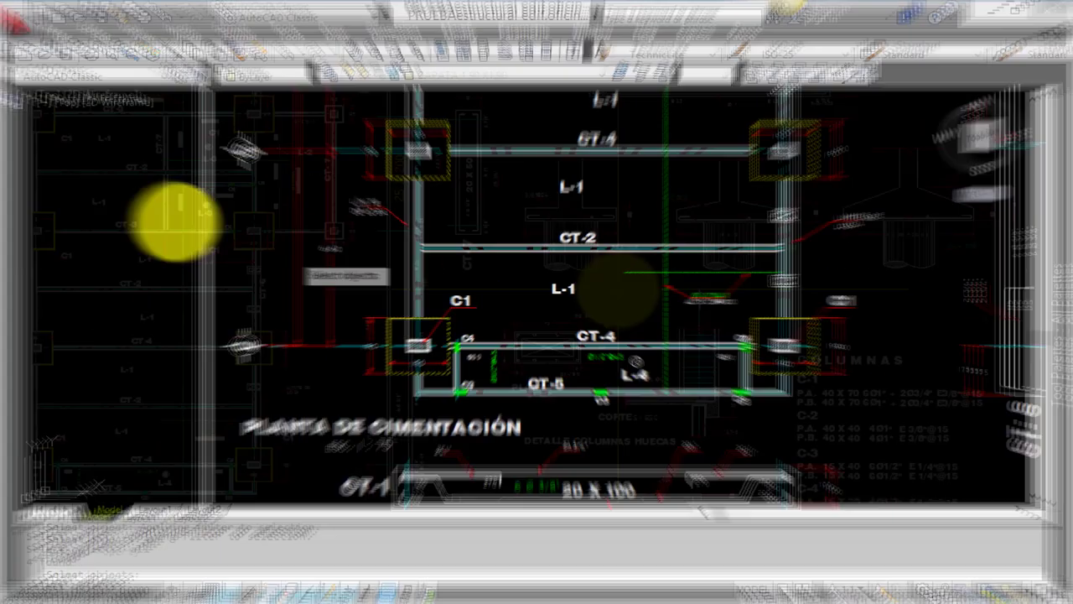
{"action": "type", "text": "u"}
{"action": "key", "text": "Return"}
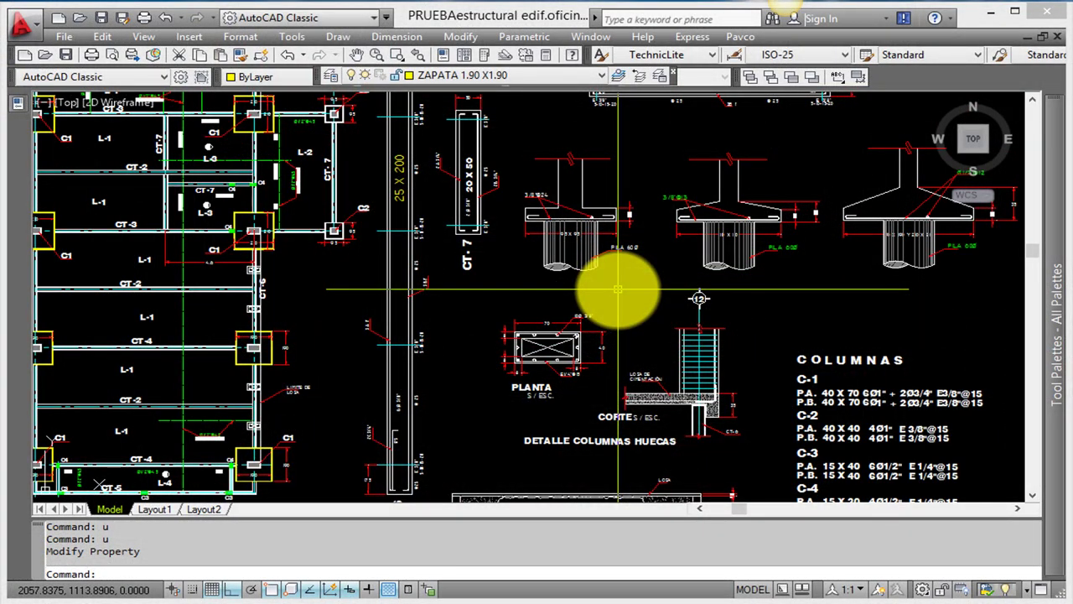
Step: Select the hatch inside a PILA 60Ø pile section
{"action": "scroll", "coordinate": [617, 290], "scroll_direction": "up", "scroll_amount": 1}
{"action": "scroll", "coordinate": [592, 328], "scroll_direction": "up", "scroll_amount": 3}
{"action": "scroll", "coordinate": [592, 328], "scroll_direction": "up", "scroll_amount": 2}
{"action": "left_click", "coordinate": [576, 319]}
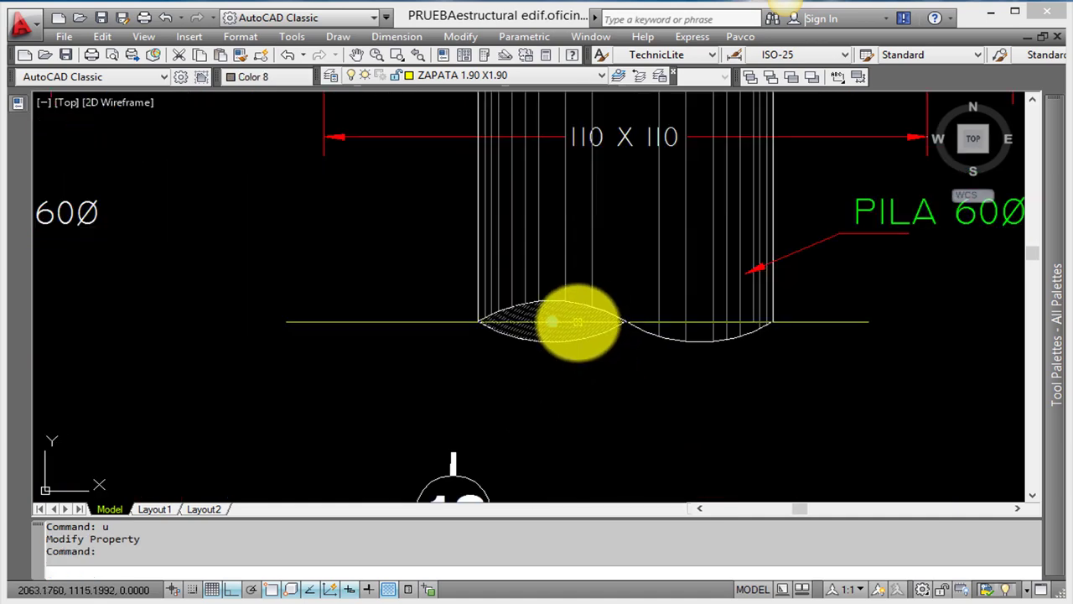
{"action": "scroll", "coordinate": [637, 352], "scroll_direction": "down", "scroll_amount": 3}
{"action": "scroll", "coordinate": [541, 322], "scroll_direction": "up", "scroll_amount": 4}
{"action": "scroll", "coordinate": [503, 302], "scroll_direction": "down", "scroll_amount": 4}
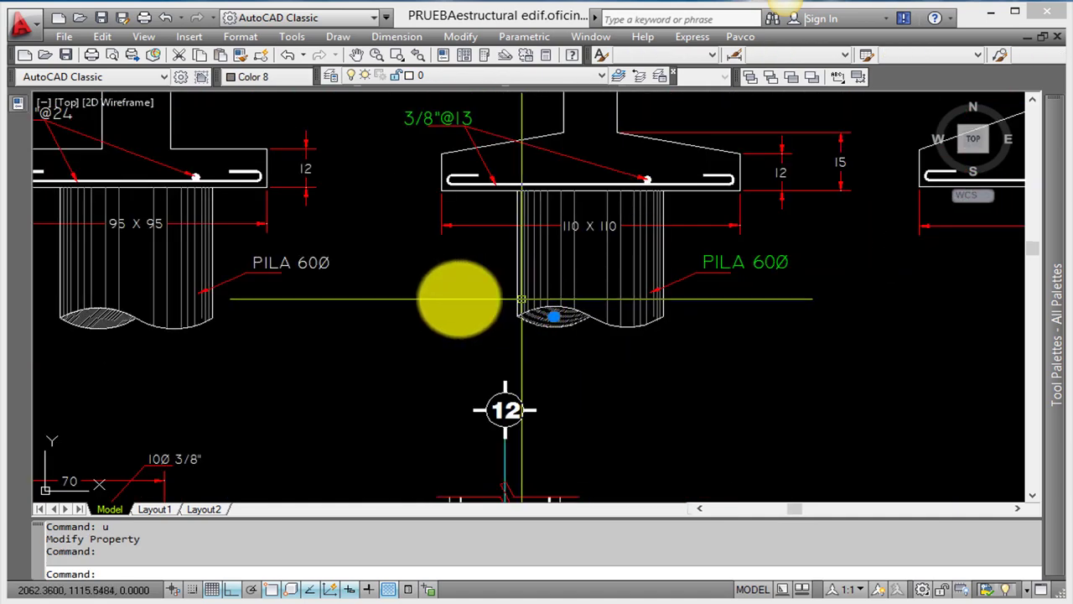
{"action": "scroll", "coordinate": [445, 299], "scroll_direction": "down", "scroll_amount": 2}
{"action": "scroll", "coordinate": [811, 308], "scroll_direction": "up", "scroll_amount": 2}
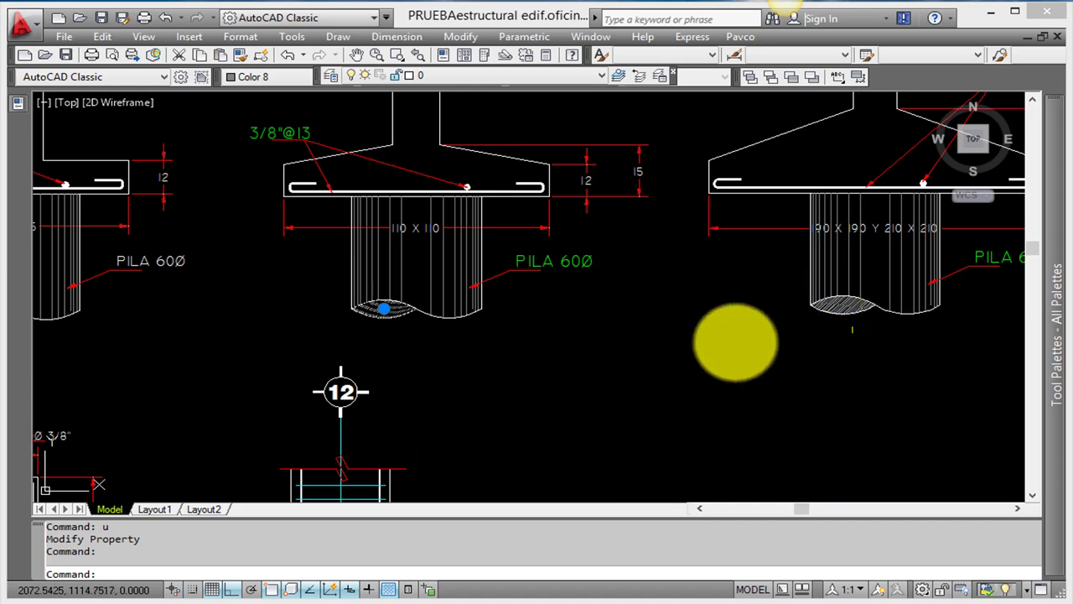
{"action": "scroll", "coordinate": [728, 359], "scroll_direction": "down", "scroll_amount": 2}
Step: Build a filter from the pile hatch (layer 0, colour 8, ANSI31) without Normal Vector
{"action": "key", "text": "Escape"}
{"action": "type", "text": "F"}
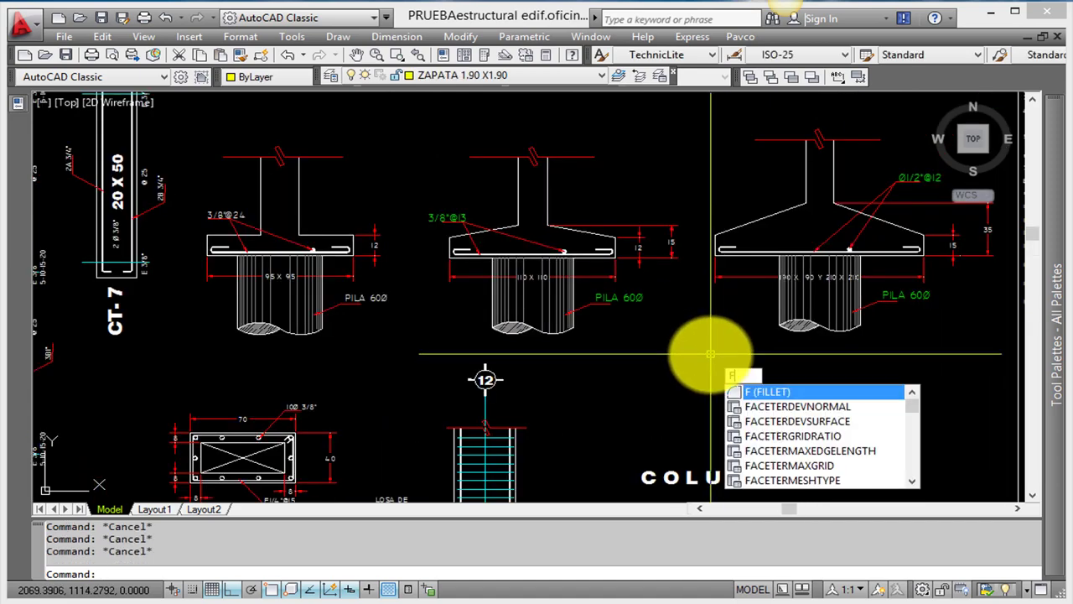
{"action": "type", "text": "i"}
{"action": "key", "text": "Return"}
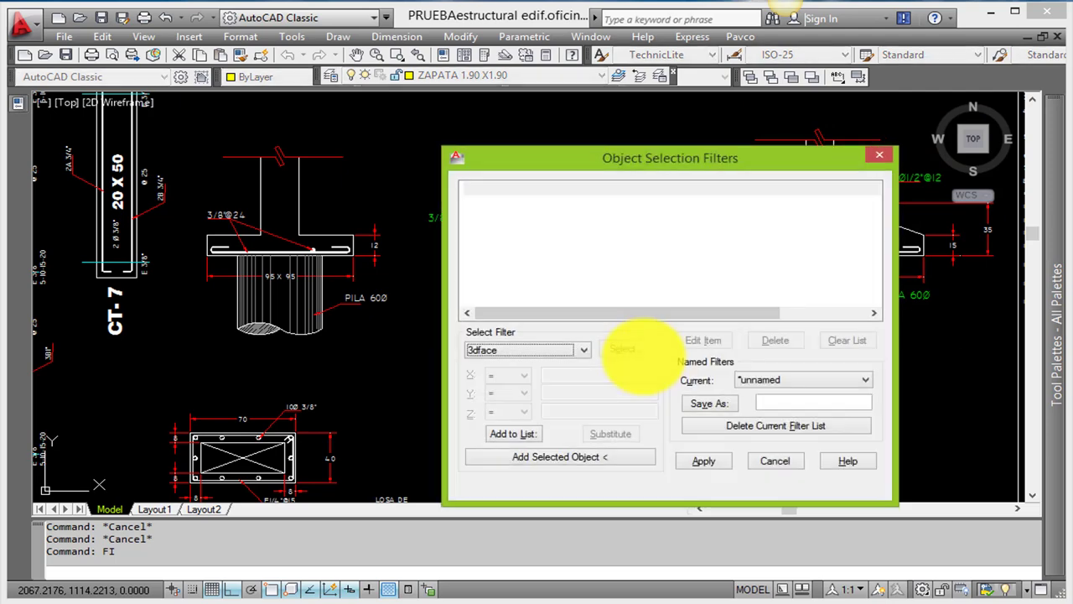
{"action": "left_click", "coordinate": [570, 457]}
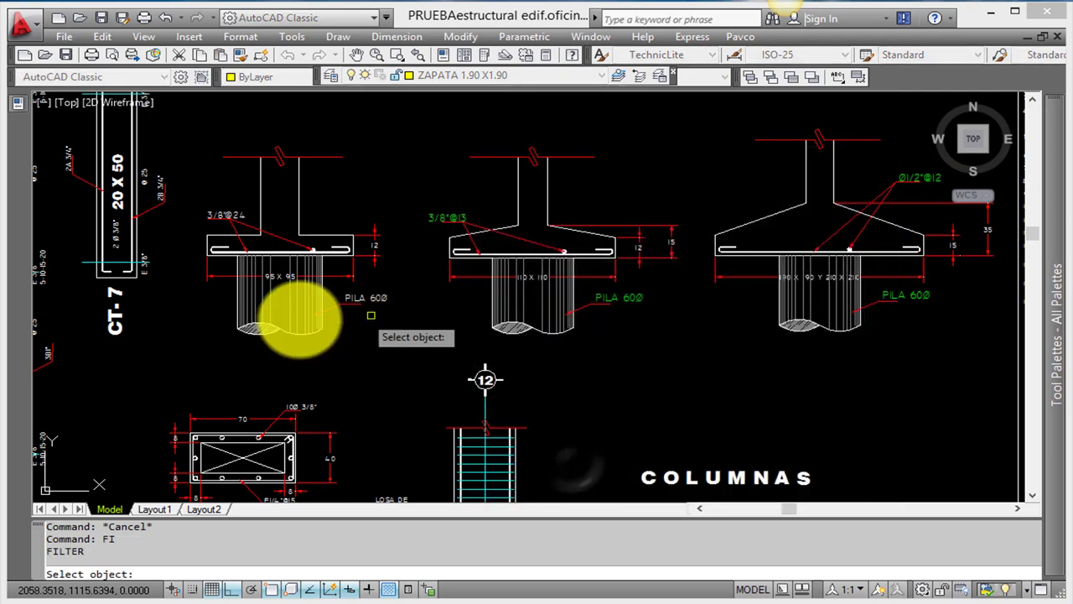
{"action": "scroll", "coordinate": [276, 327], "scroll_direction": "up", "scroll_amount": 5}
{"action": "left_click", "coordinate": [260, 339]}
{"action": "left_click_drag", "start_coordinate": [771, 158], "coordinate": [635, 92]}
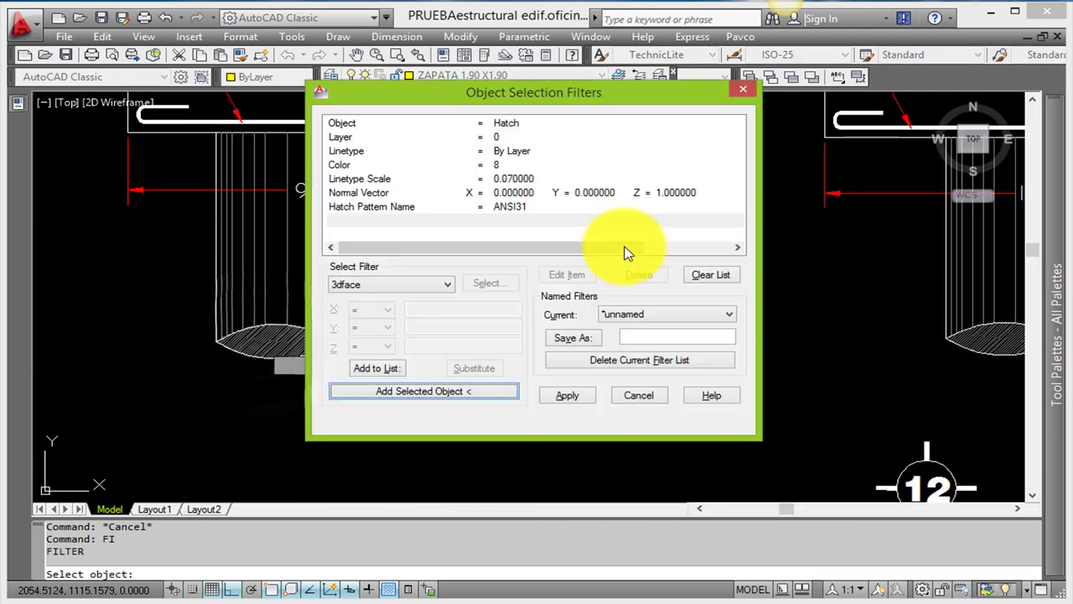
{"action": "left_click_drag", "start_coordinate": [603, 247], "coordinate": [545, 247]}
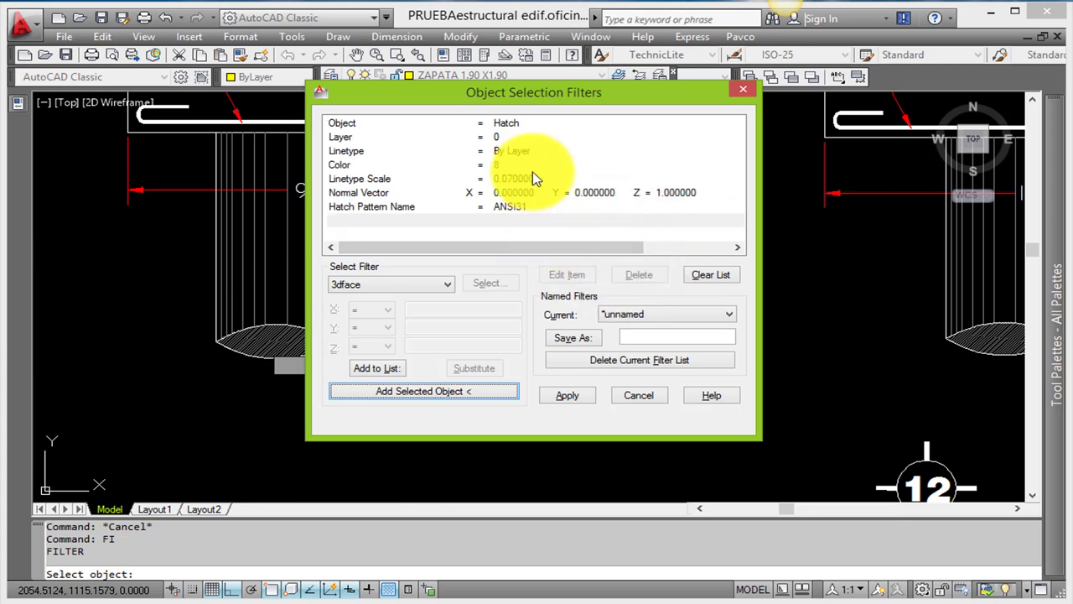
{"action": "left_click", "coordinate": [509, 196]}
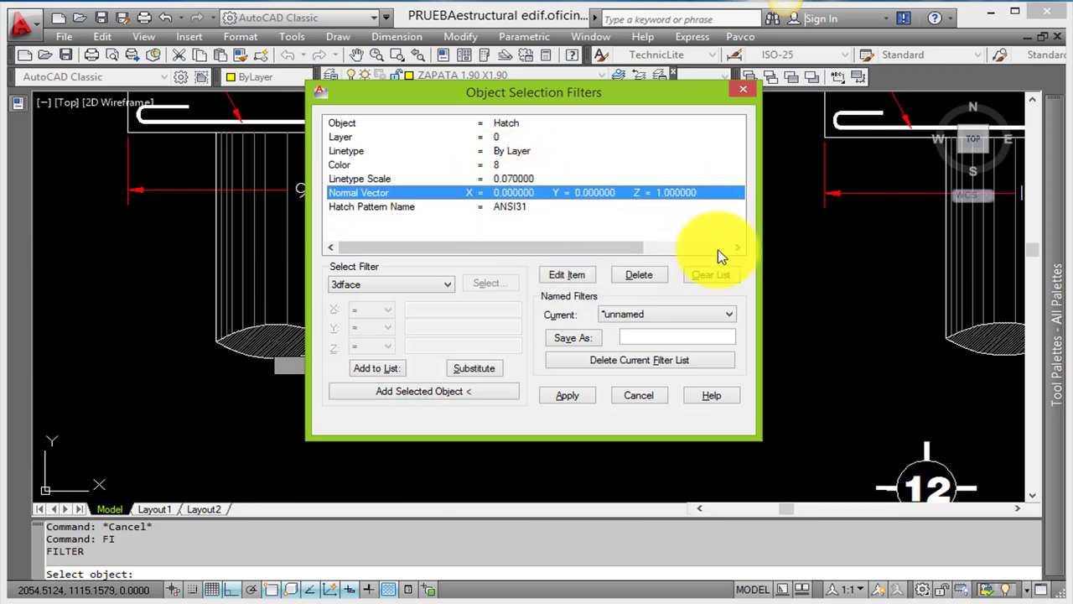
{"action": "left_click", "coordinate": [637, 274]}
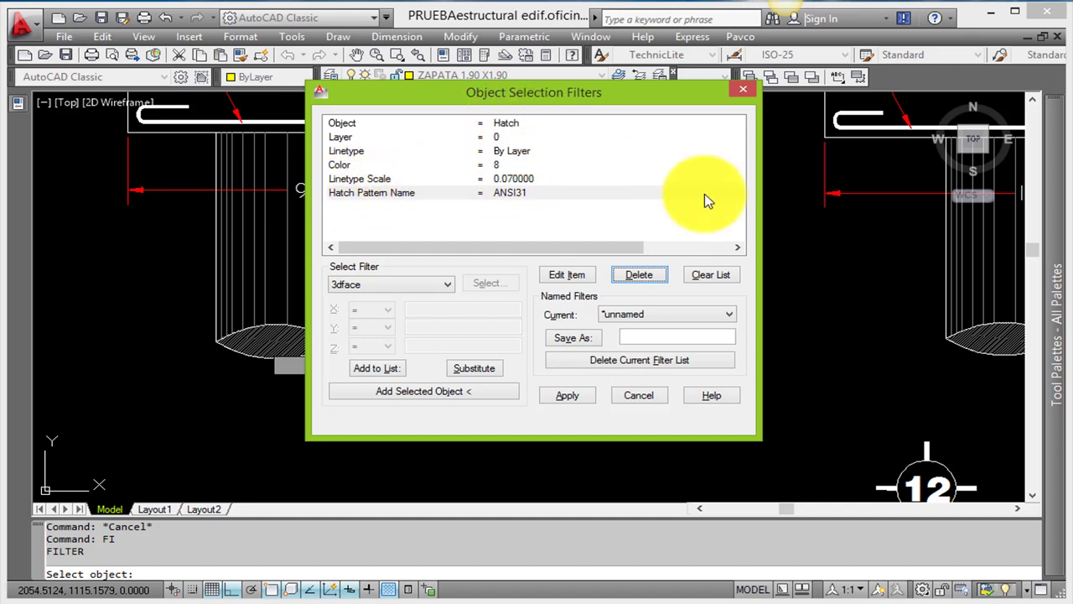
Step: Apply the hatch filter over the whole drawing, selecting the nine matching pile hatches
{"action": "left_click", "coordinate": [567, 397]}
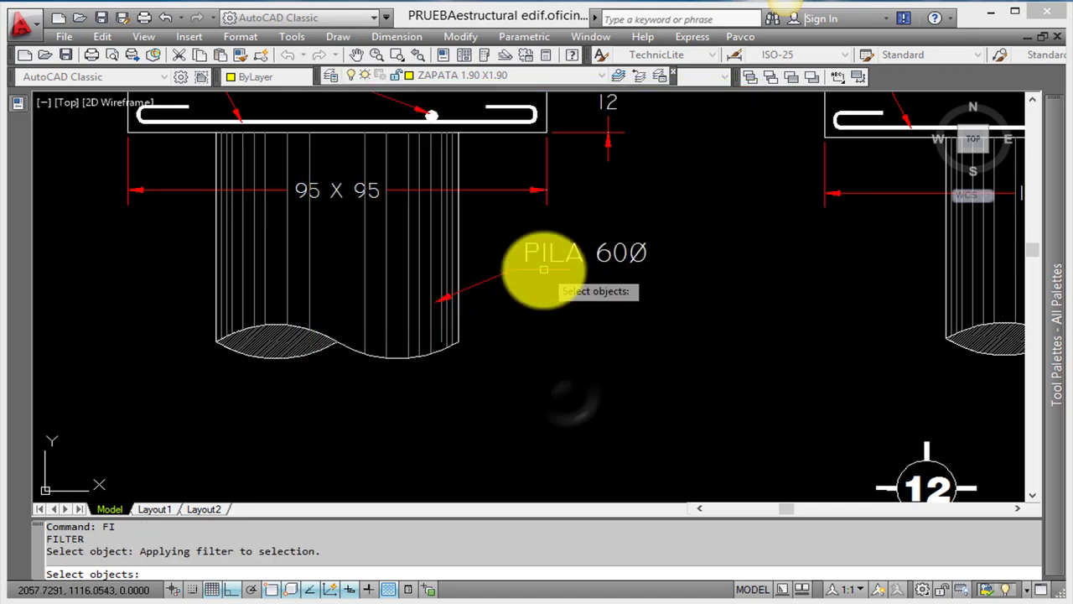
{"action": "type", "text": "all"}
{"action": "key", "text": "Return"}
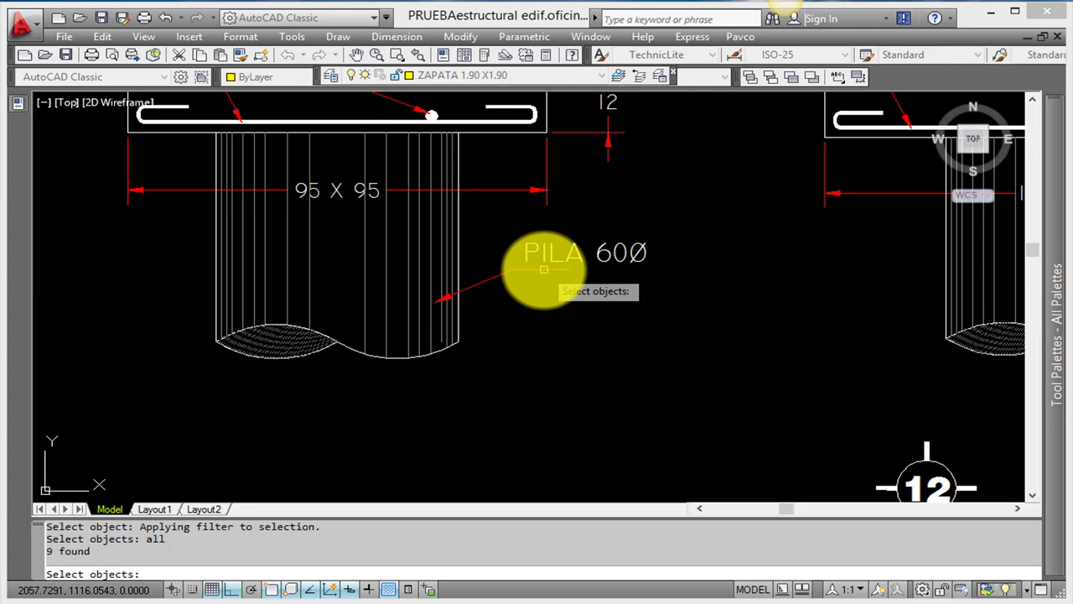
{"action": "scroll", "coordinate": [814, 311], "scroll_direction": "down", "scroll_amount": 2}
{"action": "scroll", "coordinate": [942, 294], "scroll_direction": "up", "scroll_amount": 3}
{"action": "scroll", "coordinate": [939, 297], "scroll_direction": "down", "scroll_amount": 3}
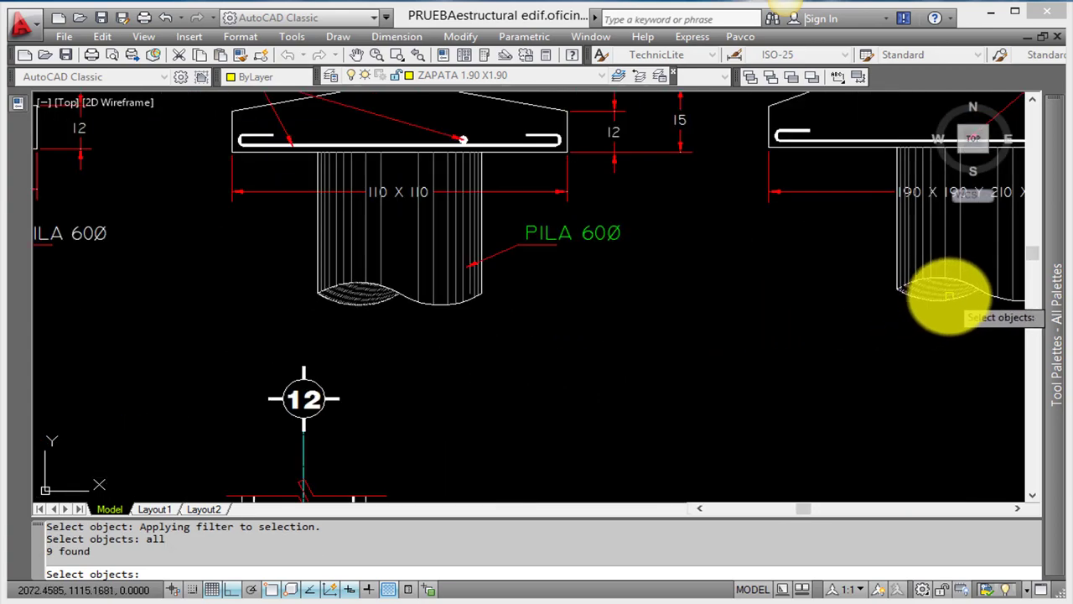
{"action": "scroll", "coordinate": [378, 307], "scroll_direction": "down", "scroll_amount": 1}
{"action": "scroll", "coordinate": [545, 292], "scroll_direction": "down", "scroll_amount": 3}
{"action": "scroll", "coordinate": [546, 264], "scroll_direction": "down", "scroll_amount": 4}
{"action": "scroll", "coordinate": [553, 260], "scroll_direction": "down", "scroll_amount": 2}
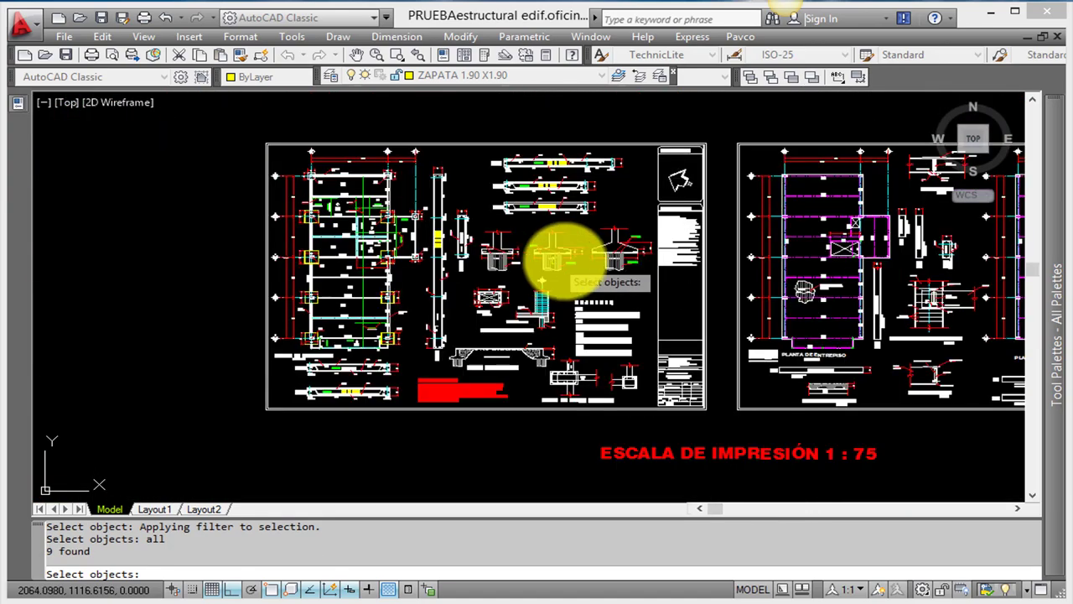
{"action": "scroll", "coordinate": [906, 292], "scroll_direction": "up", "scroll_amount": 2}
{"action": "scroll", "coordinate": [420, 360], "scroll_direction": "down", "scroll_amount": 3}
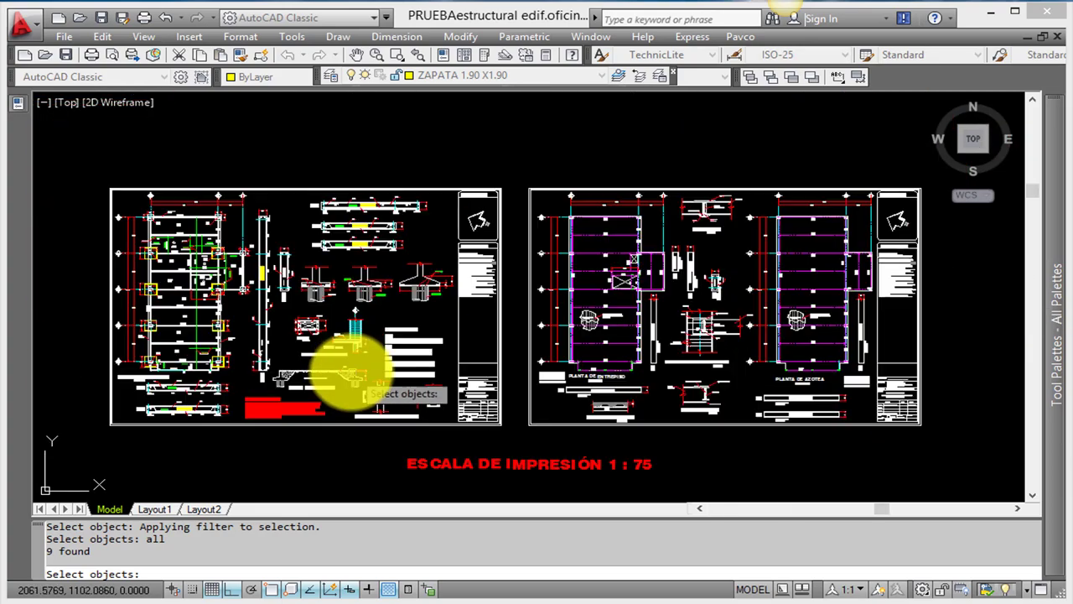
{"action": "scroll", "coordinate": [848, 288], "scroll_direction": "up", "scroll_amount": 1}
{"action": "scroll", "coordinate": [829, 292], "scroll_direction": "up", "scroll_amount": 2}
{"action": "scroll", "coordinate": [809, 340], "scroll_direction": "down", "scroll_amount": 4}
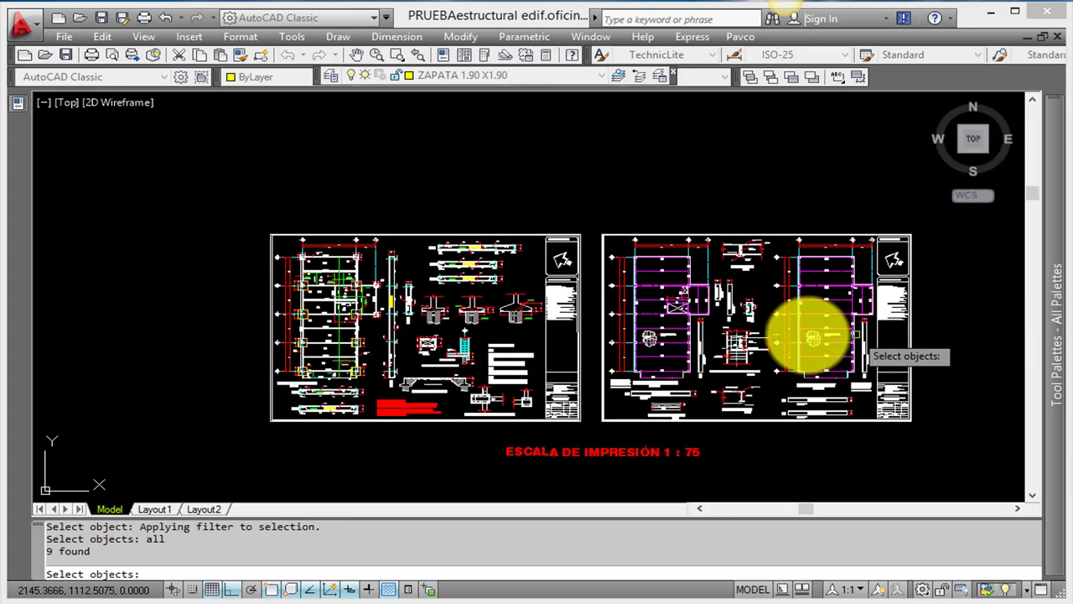
{"action": "scroll", "coordinate": [563, 276], "scroll_direction": "up", "scroll_amount": 3}
{"action": "scroll", "coordinate": [532, 436], "scroll_direction": "up", "scroll_amount": 4}
{"action": "scroll", "coordinate": [611, 371], "scroll_direction": "up", "scroll_amount": 1}
{"action": "key", "text": "Return"}
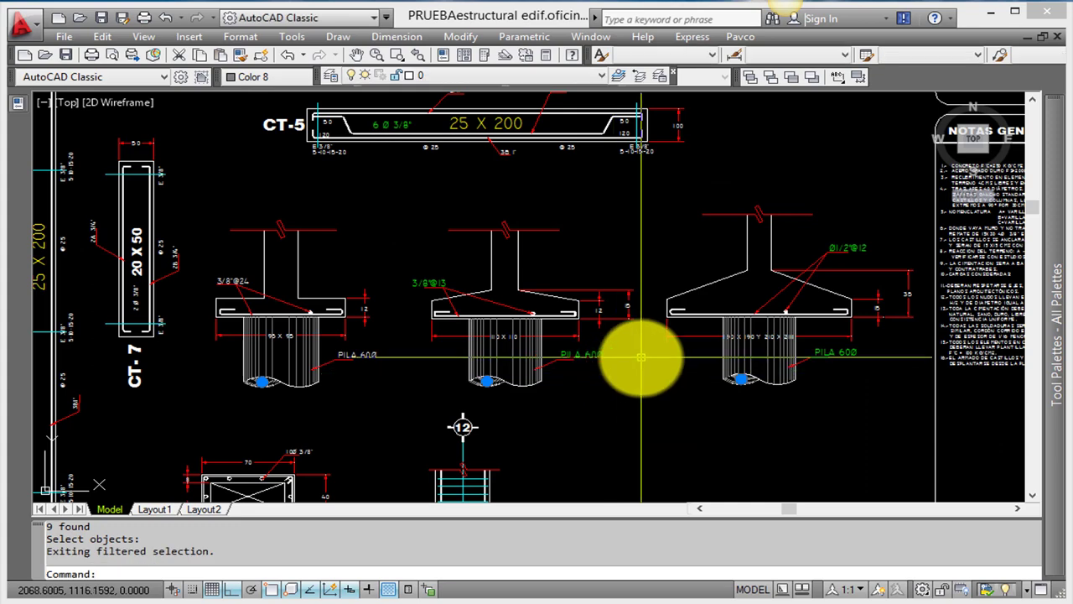
{"action": "scroll", "coordinate": [640, 358], "scroll_direction": "up", "scroll_amount": 2}
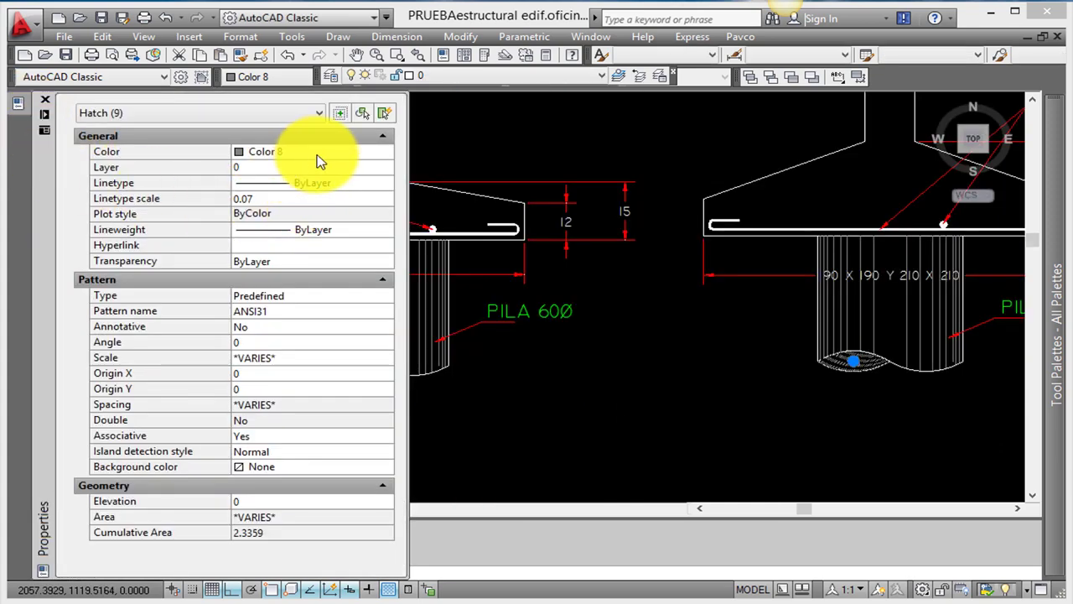
Step: Change the selected hatches' pattern to ANSI37
{"action": "left_click", "coordinate": [364, 310]}
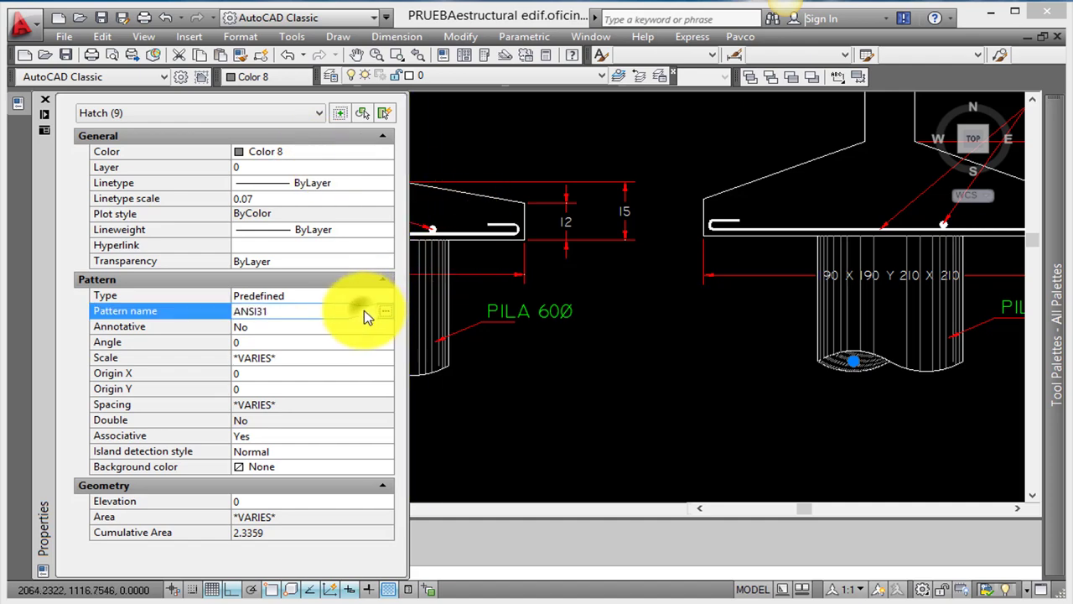
{"action": "left_click", "coordinate": [384, 311]}
{"action": "left_click", "coordinate": [635, 281]}
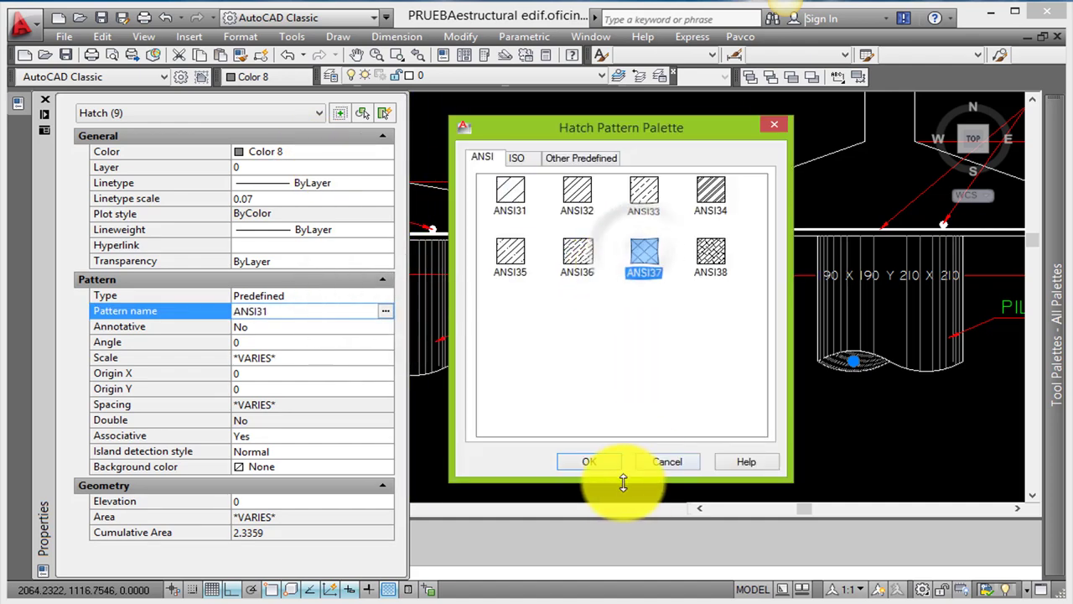
{"action": "left_click", "coordinate": [597, 468]}
{"action": "scroll", "coordinate": [873, 377], "scroll_direction": "up", "scroll_amount": 4}
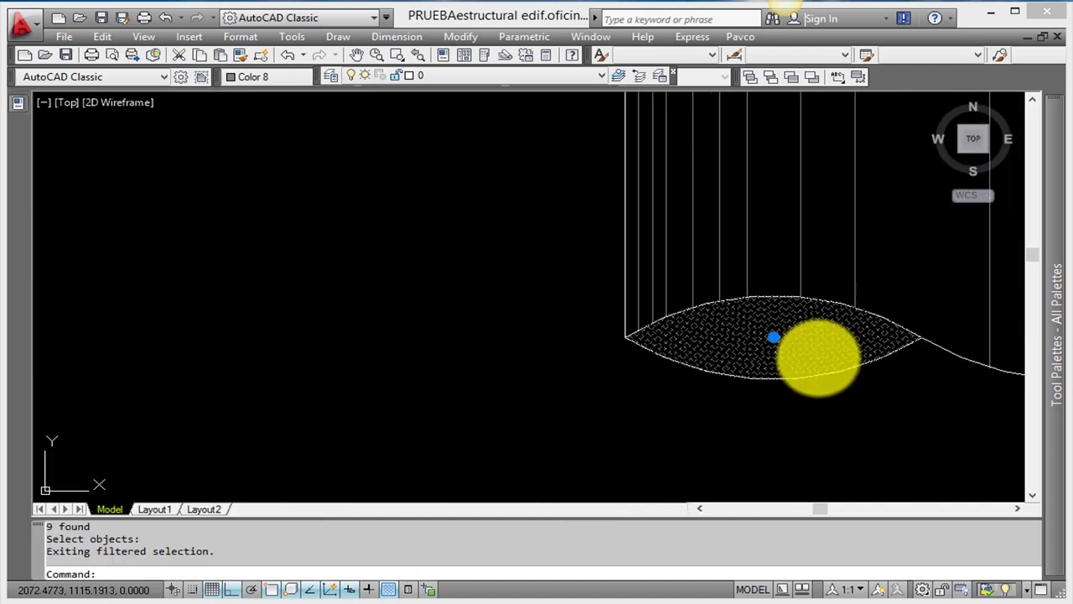
{"action": "scroll", "coordinate": [820, 411], "scroll_direction": "up", "scroll_amount": 1}
{"action": "scroll", "coordinate": [738, 364], "scroll_direction": "down", "scroll_amount": 3}
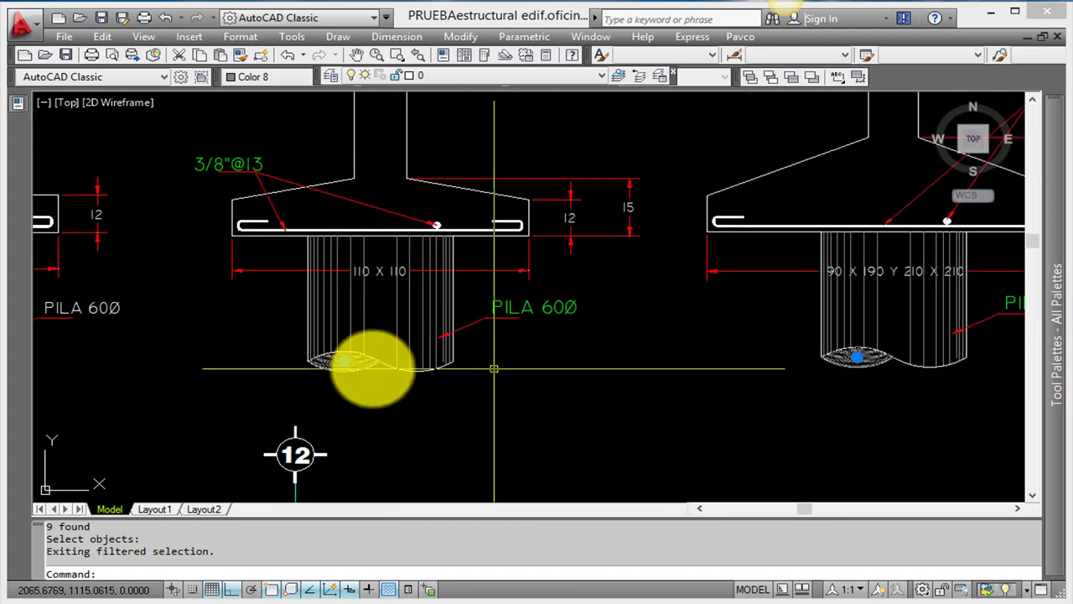
{"action": "scroll", "coordinate": [349, 367], "scroll_direction": "up", "scroll_amount": 3}
{"action": "scroll", "coordinate": [349, 368], "scroll_direction": "up", "scroll_amount": 1}
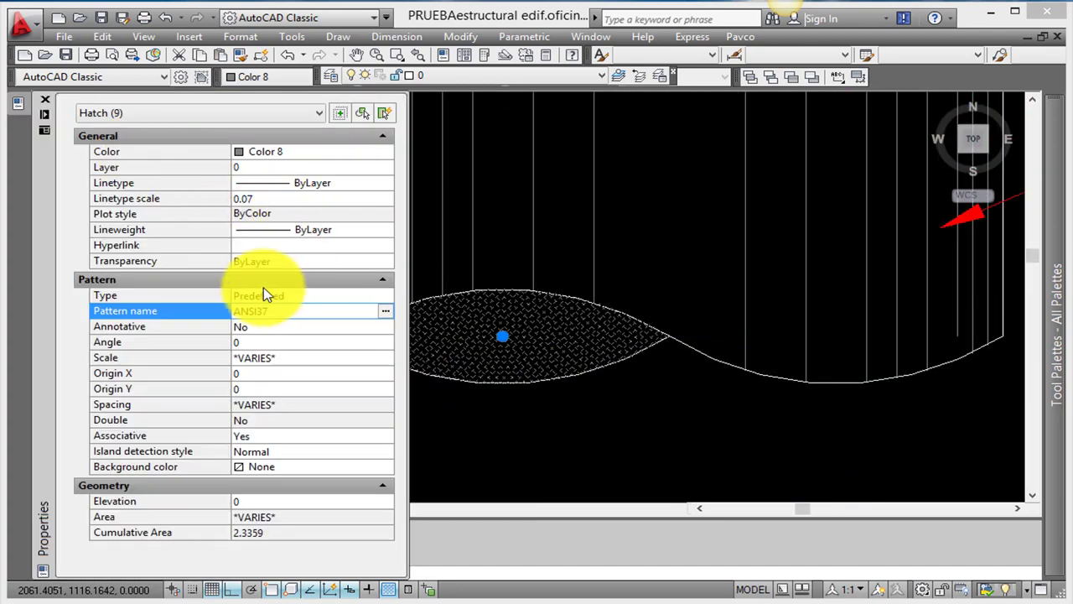
Step: Set the pile hatches' colour to Green
{"action": "left_click", "coordinate": [257, 359]}
{"action": "right_click", "coordinate": [260, 359]}
{"action": "left_click", "coordinate": [311, 366]}
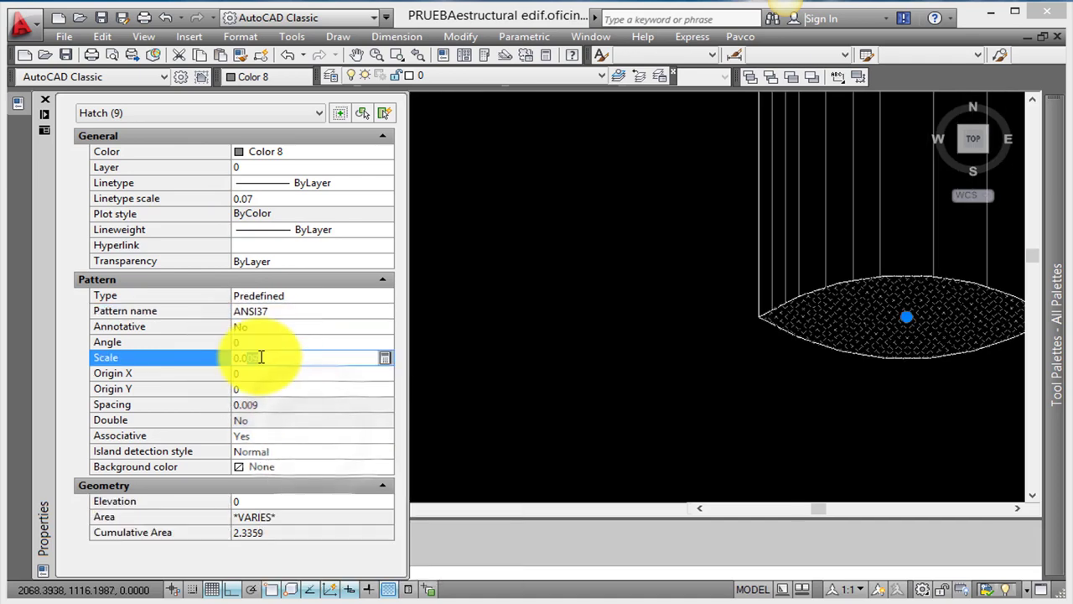
{"action": "scroll", "coordinate": [910, 331], "scroll_direction": "down", "scroll_amount": 2}
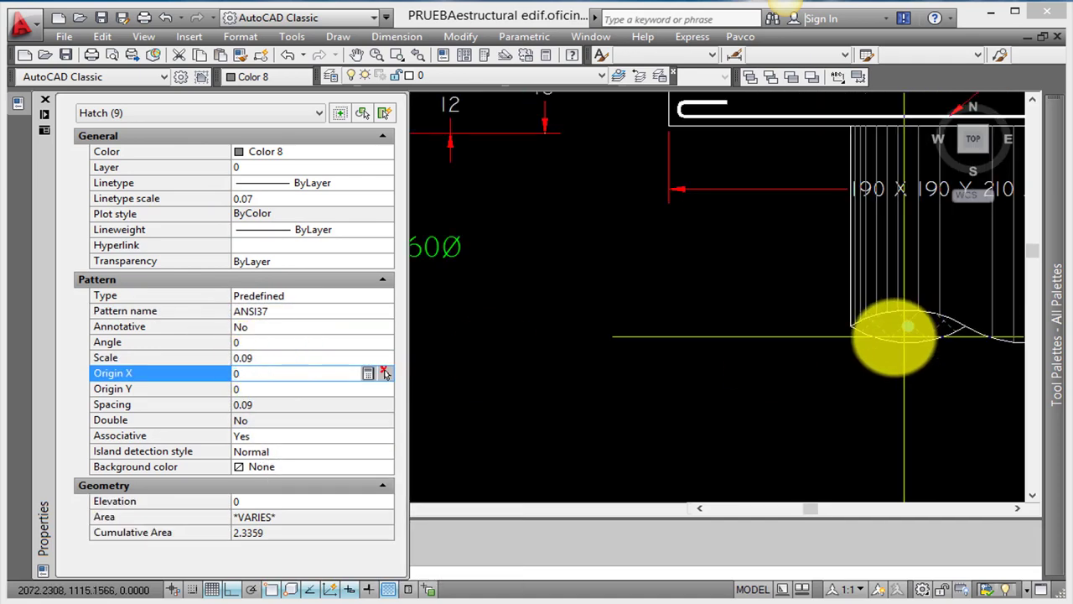
{"action": "scroll", "coordinate": [911, 335], "scroll_direction": "down", "scroll_amount": 3}
{"action": "scroll", "coordinate": [644, 344], "scroll_direction": "up", "scroll_amount": 4}
{"action": "scroll", "coordinate": [628, 360], "scroll_direction": "down", "scroll_amount": 1}
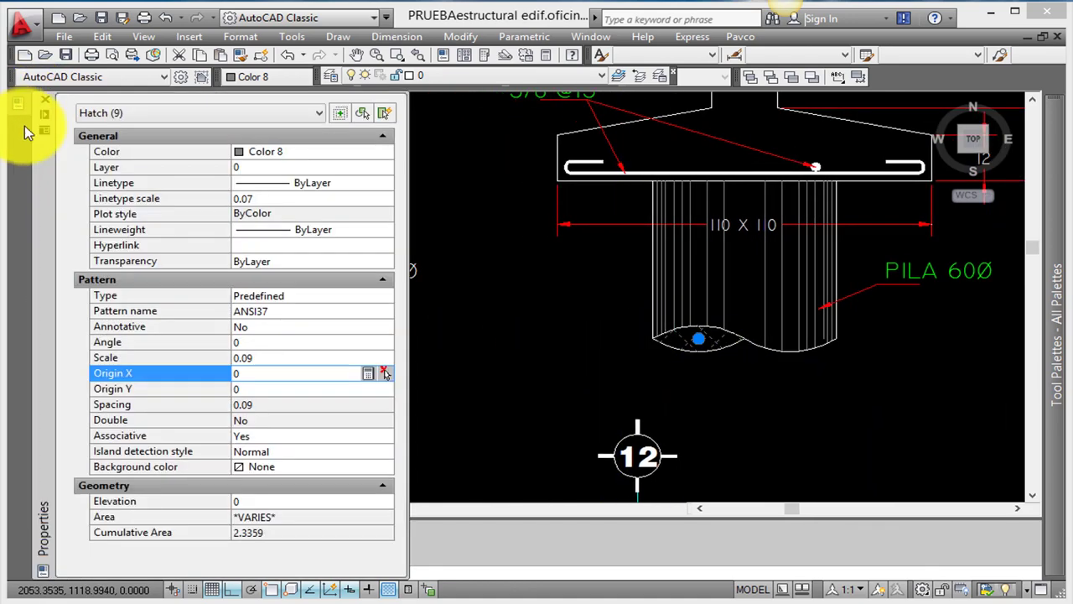
{"action": "left_click", "coordinate": [265, 152]}
{"action": "left_click", "coordinate": [266, 197]}
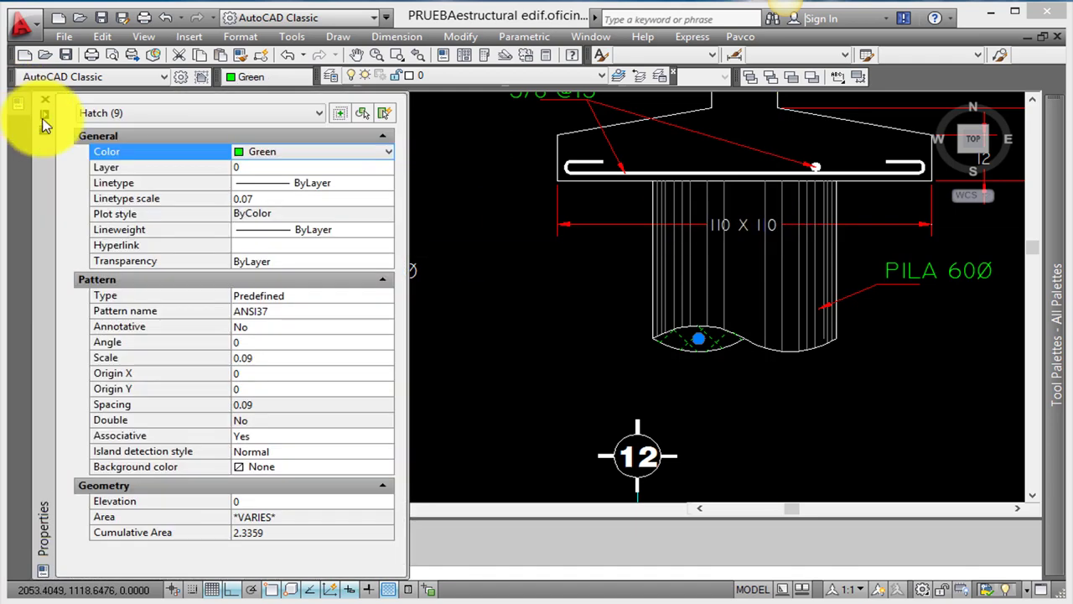
Step: Set the hatch pattern scale to 0.009
{"action": "left_click", "coordinate": [249, 357]}
{"action": "type", "text": "0.009"}
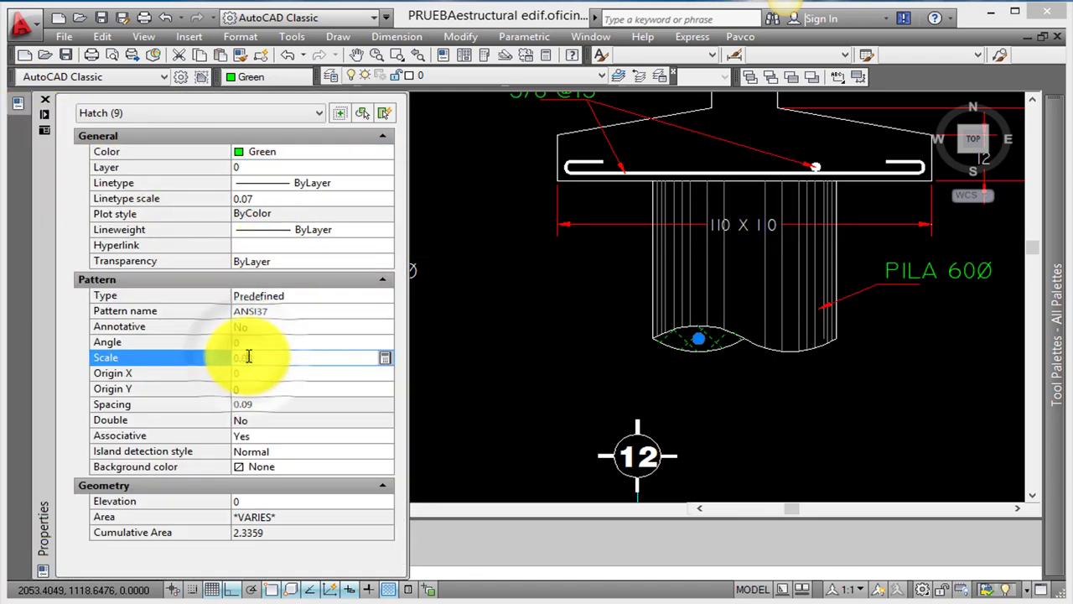
{"action": "key", "text": "Tab"}
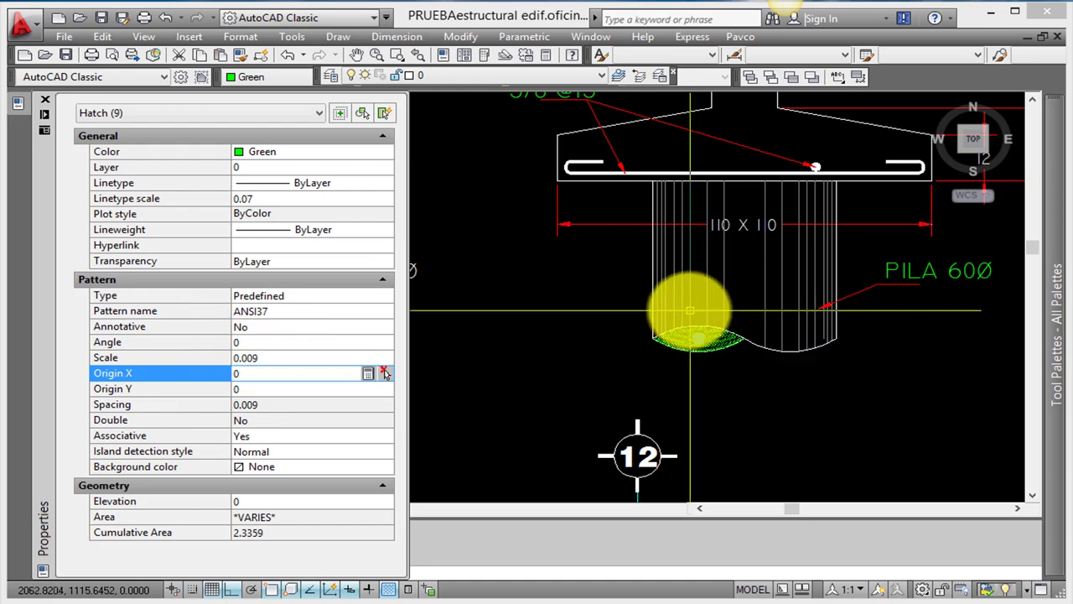
{"action": "scroll", "coordinate": [683, 354], "scroll_direction": "up", "scroll_amount": 5}
Step: Switch the pile hatches to the AR-BRSTD pattern from the other predefined patterns
{"action": "left_click", "coordinate": [308, 311]}
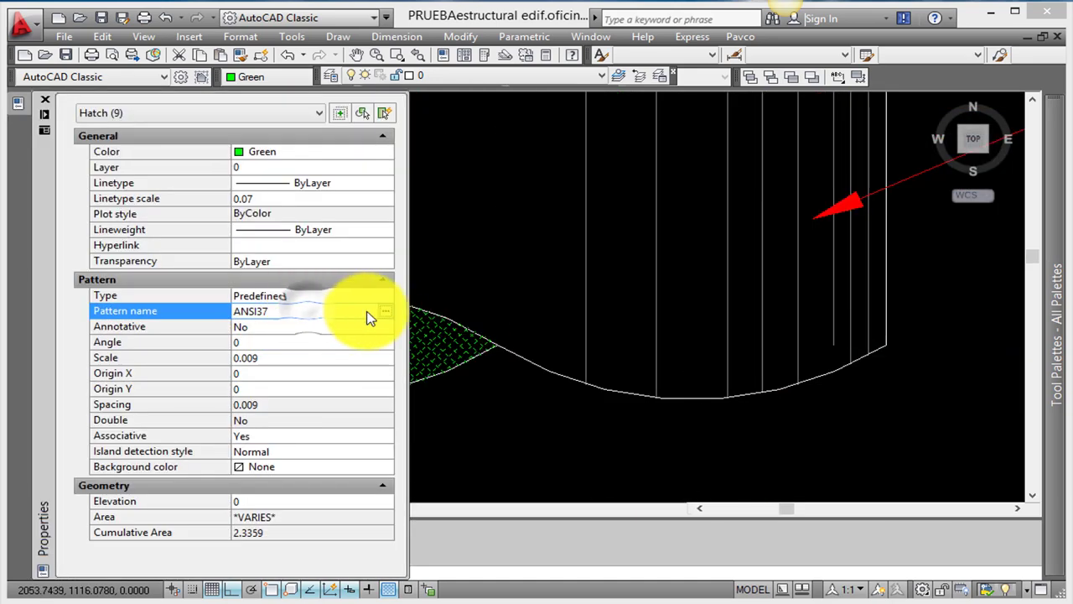
{"action": "left_click", "coordinate": [385, 311]}
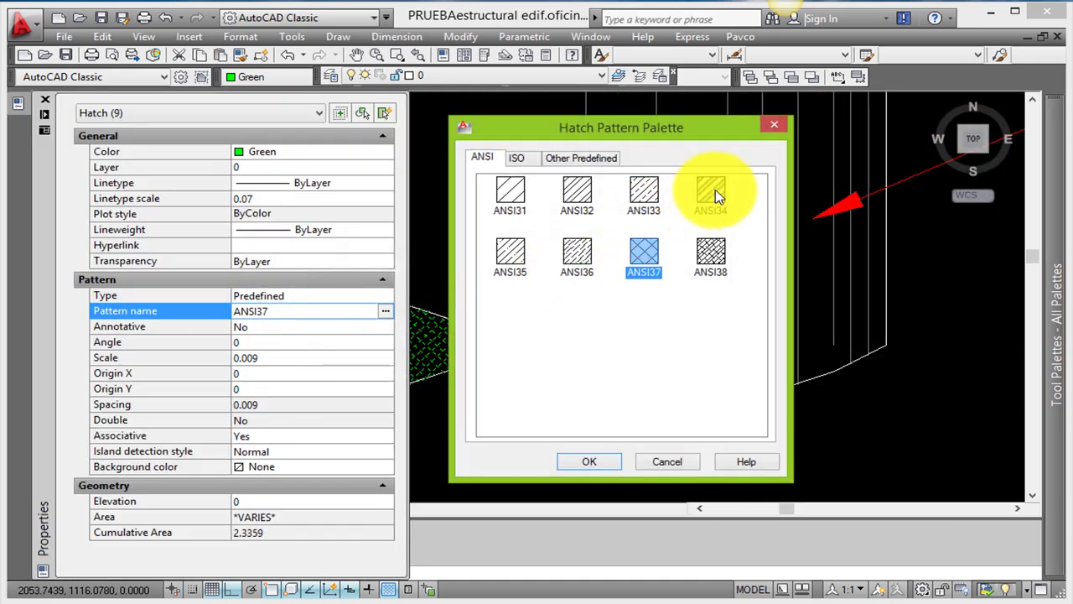
{"action": "left_click", "coordinate": [587, 158]}
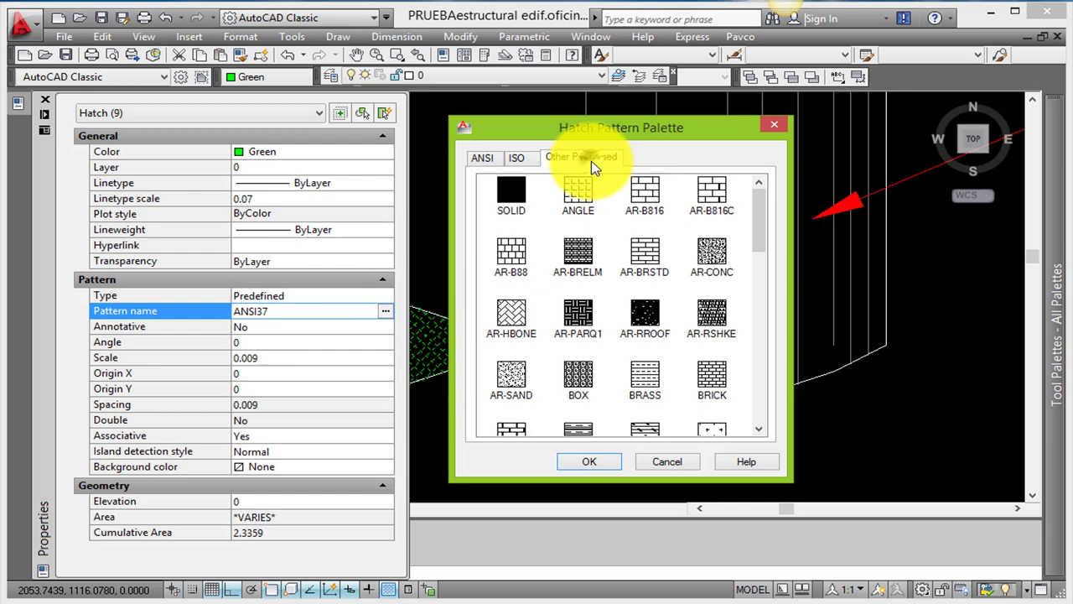
{"action": "left_click", "coordinate": [644, 256]}
{"action": "left_click", "coordinate": [612, 462]}
{"action": "key", "text": "ctrl+1"}
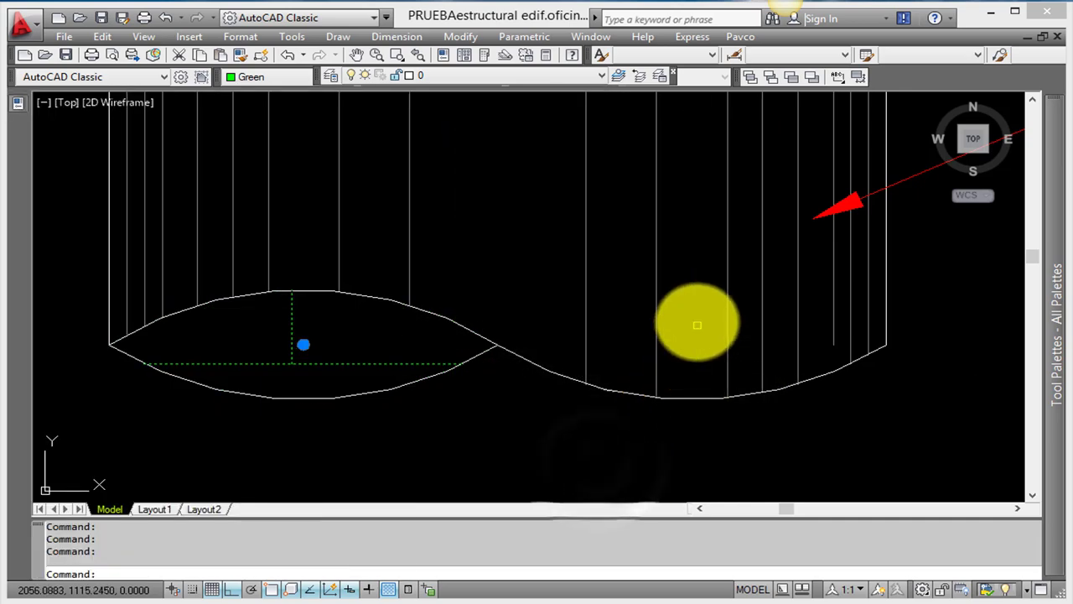
{"action": "scroll", "coordinate": [558, 319], "scroll_direction": "down", "scroll_amount": 3}
{"action": "scroll", "coordinate": [748, 374], "scroll_direction": "down", "scroll_amount": 2}
{"action": "scroll", "coordinate": [631, 302], "scroll_direction": "up", "scroll_amount": 3}
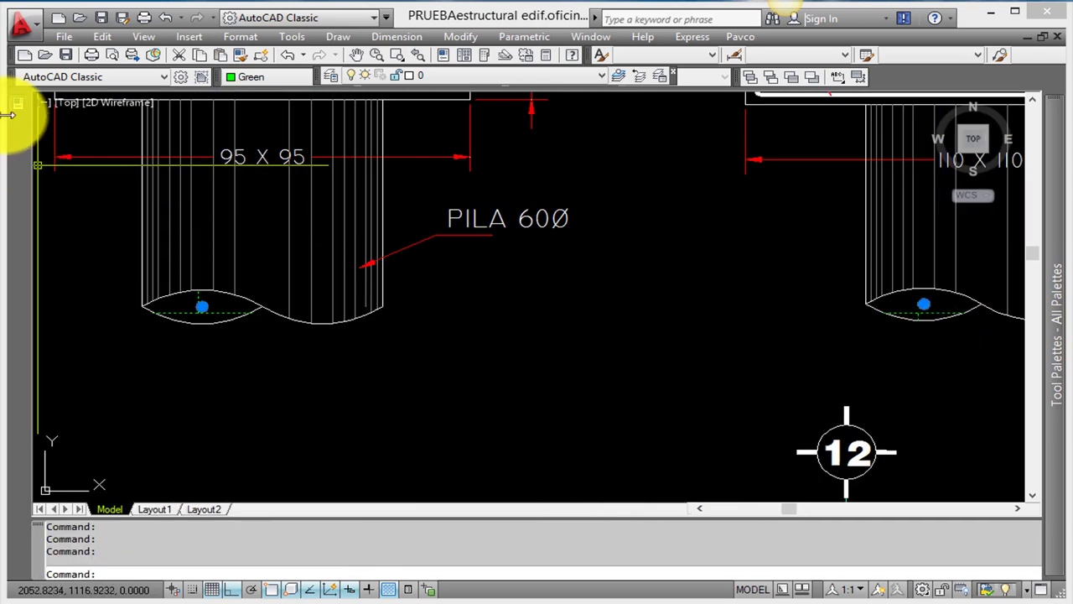
Step: Set the hatch scale to 0.09 and clear the selection
{"action": "left_click", "coordinate": [251, 359]}
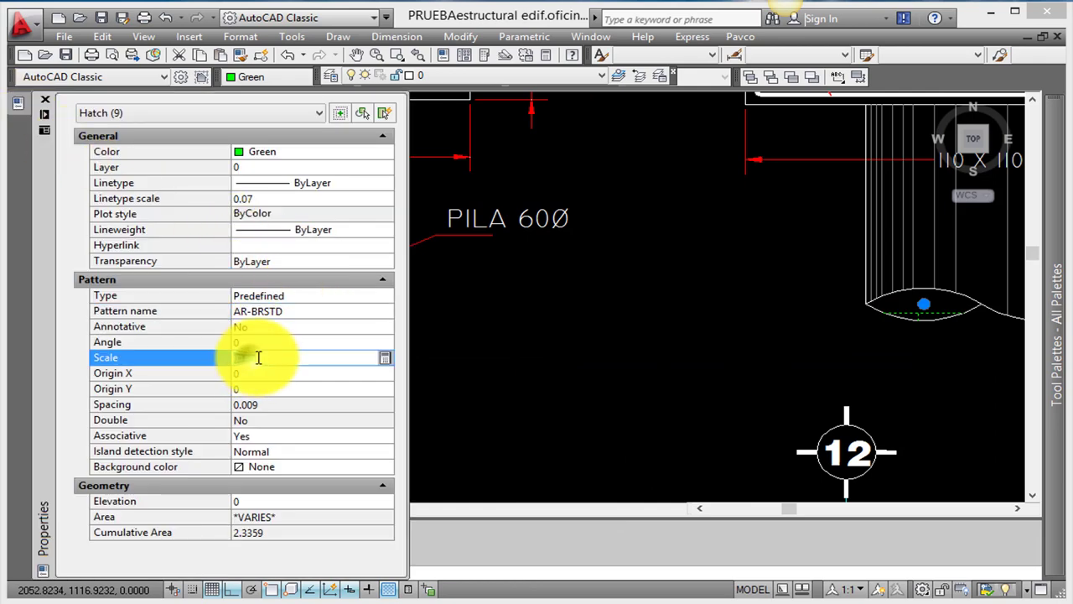
{"action": "key", "text": "Return"}
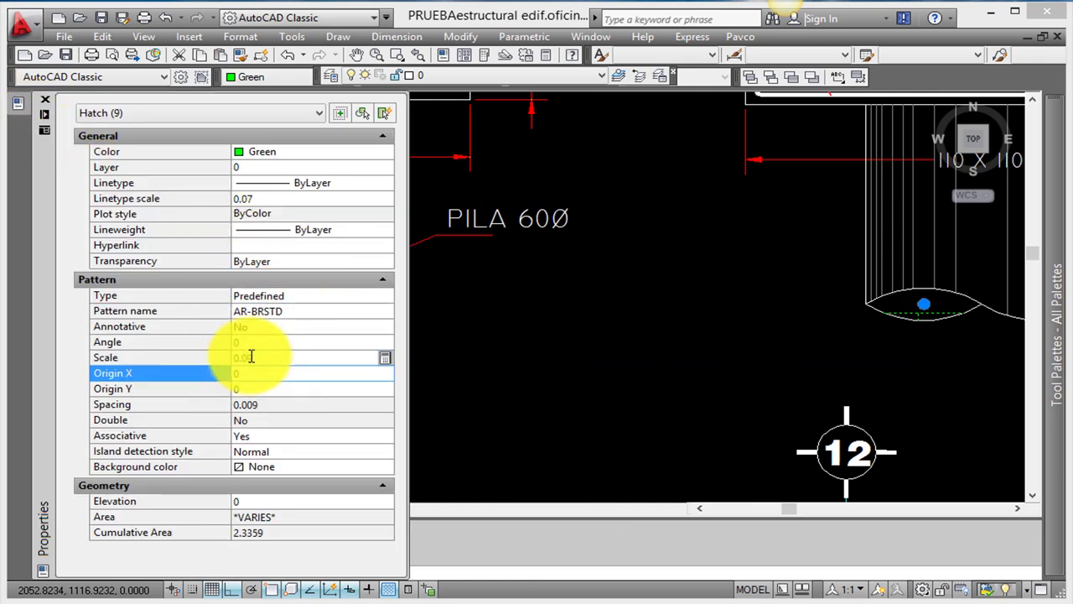
{"action": "scroll", "coordinate": [545, 287], "scroll_direction": "down", "scroll_amount": 3}
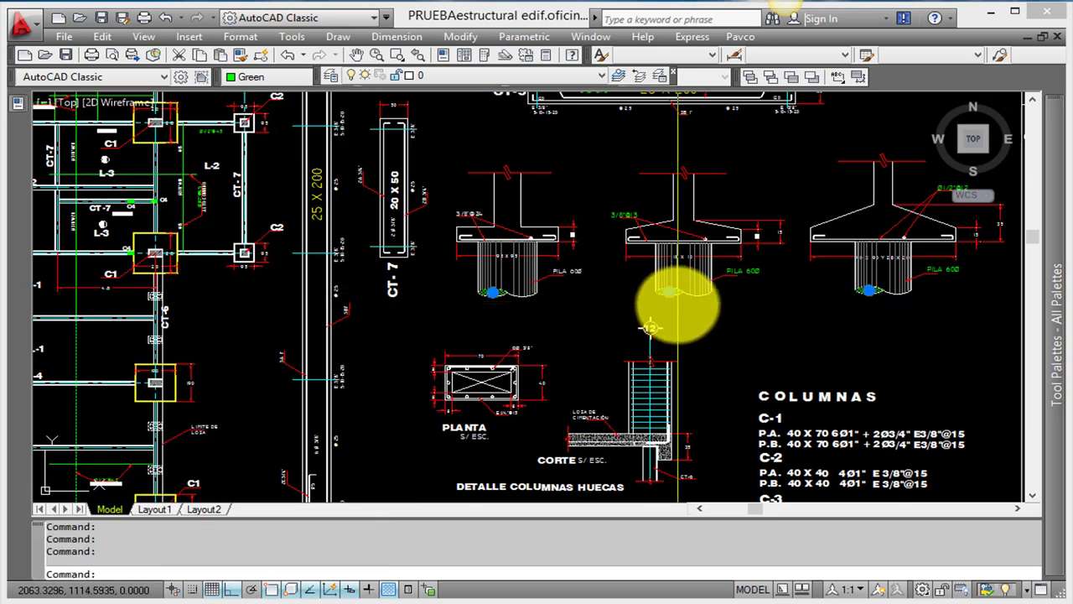
{"action": "middle_click_drag", "start_coordinate": [682, 288], "coordinate": [583, 342]}
{"action": "key", "text": "Escape"}
{"action": "key", "text": "Escape"}
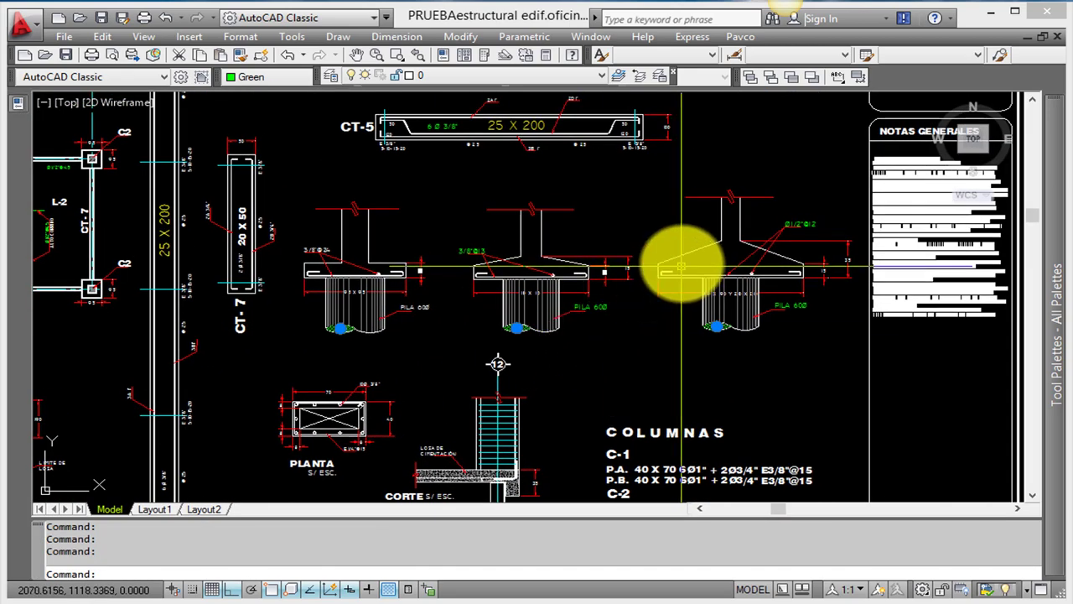
{"action": "scroll", "coordinate": [683, 335], "scroll_direction": "down", "scroll_amount": 3}
{"action": "scroll", "coordinate": [682, 335], "scroll_direction": "up", "scroll_amount": 3}
{"action": "scroll", "coordinate": [511, 307], "scroll_direction": "up", "scroll_amount": 2}
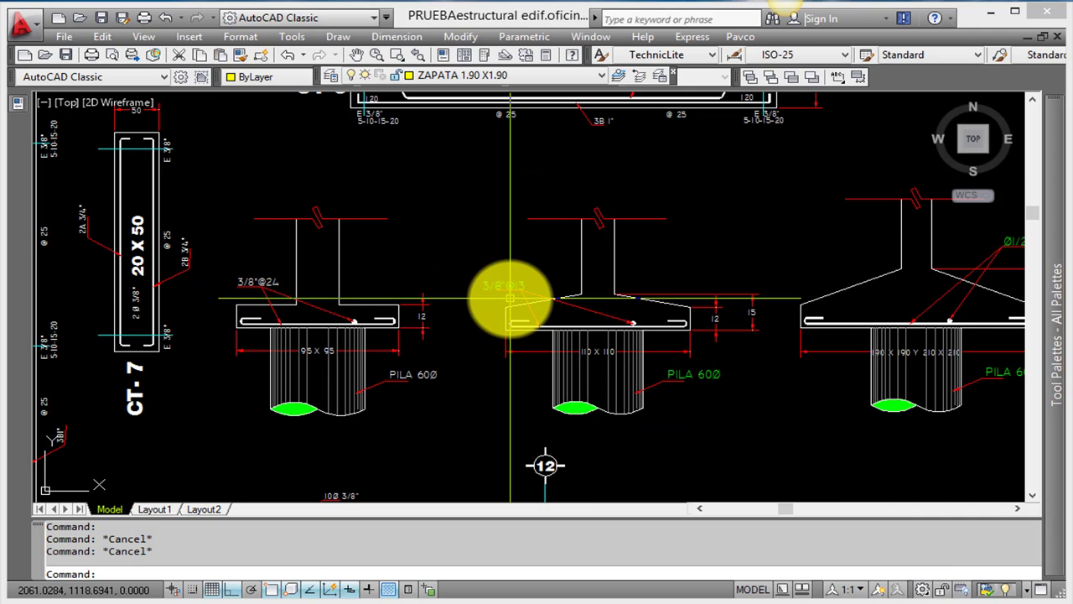
{"action": "scroll", "coordinate": [522, 304], "scroll_direction": "up", "scroll_amount": 3}
{"action": "left_click", "coordinate": [646, 308]}
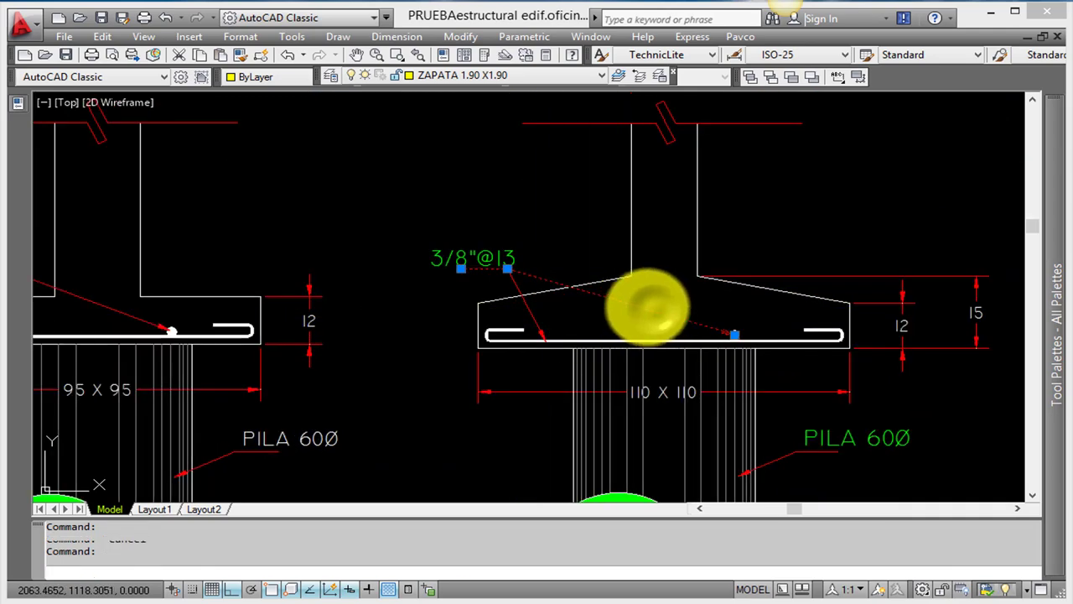
{"action": "scroll", "coordinate": [445, 271], "scroll_direction": "down", "scroll_amount": 4}
{"action": "key", "text": "Escape"}
{"action": "key", "text": "Escape"}
{"action": "key", "text": "Escape"}
{"action": "scroll", "coordinate": [541, 310], "scroll_direction": "up", "scroll_amount": 3}
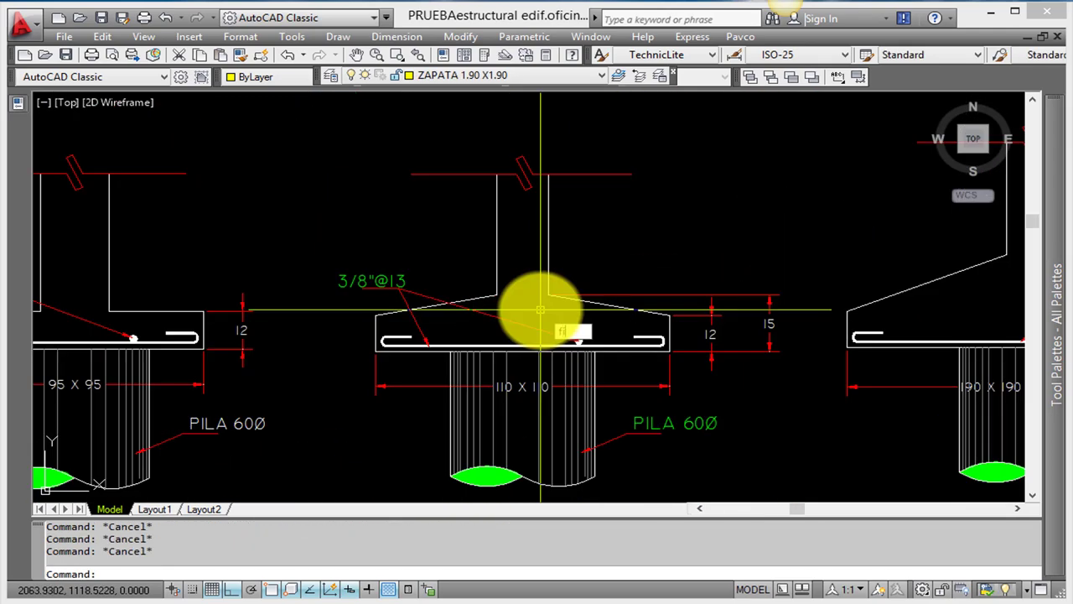
{"action": "key", "text": "Return"}
Step: Clear the old filter list and reopen Object Selection Filters with FI
{"action": "left_click", "coordinate": [710, 274]}
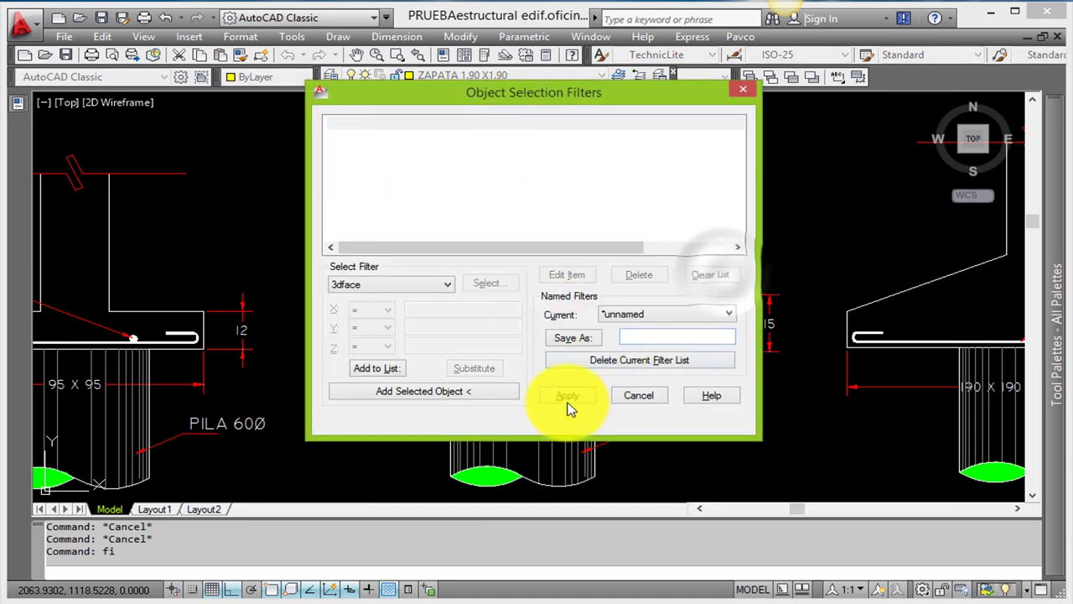
{"action": "left_click", "coordinate": [567, 399]}
{"action": "key", "text": "Escape"}
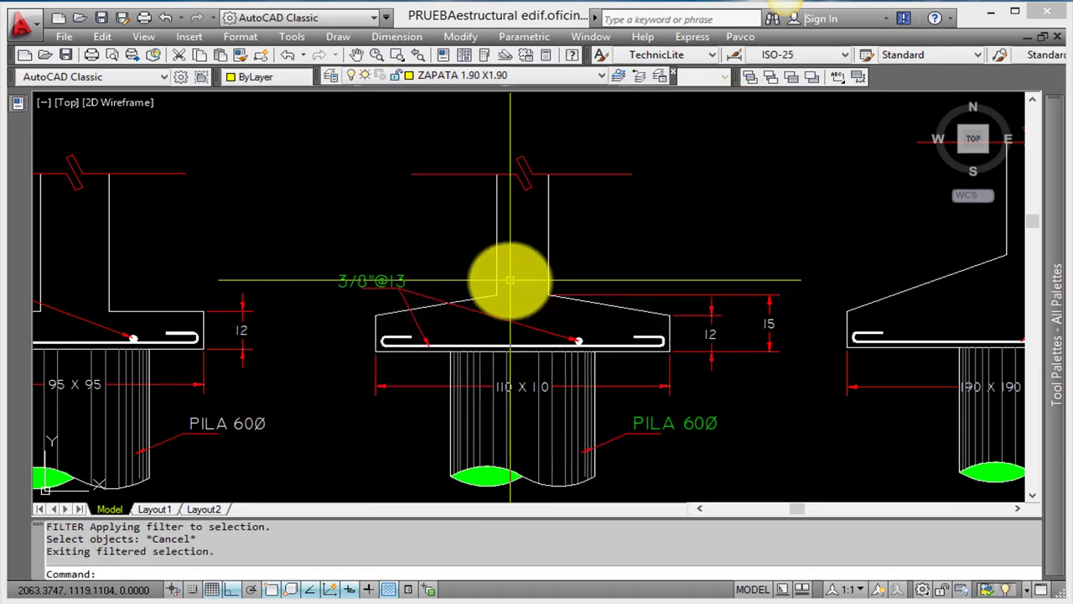
{"action": "type", "text": "fi"}
{"action": "key", "text": "Return"}
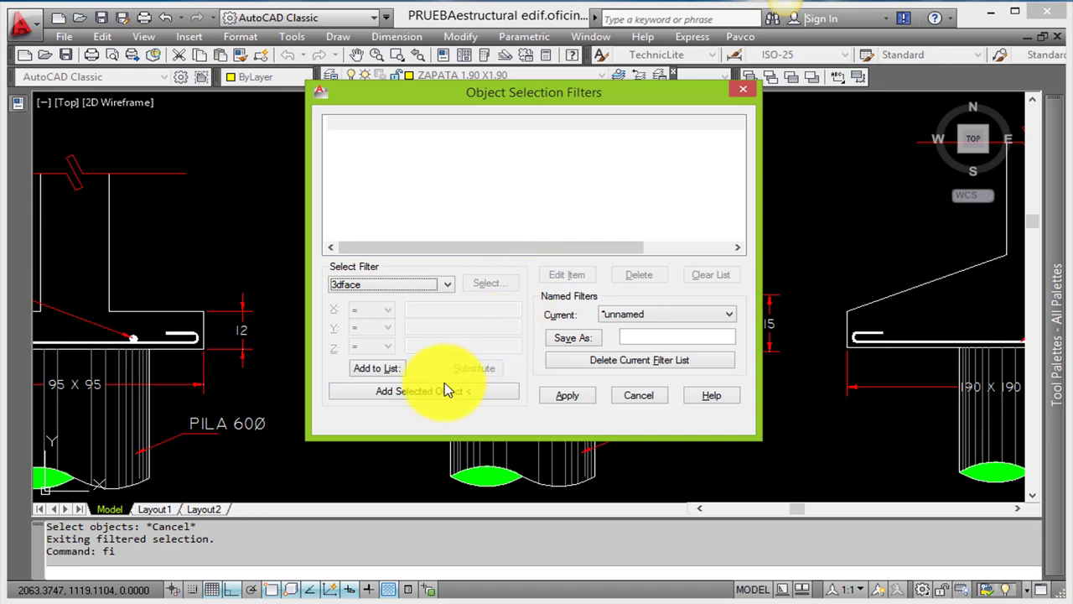
Step: Build the filter from a sample leader, removing the Normal Vector criterion
{"action": "left_click", "coordinate": [446, 389]}
{"action": "scroll", "coordinate": [483, 336], "scroll_direction": "down", "scroll_amount": 3}
{"action": "scroll", "coordinate": [503, 327], "scroll_direction": "down", "scroll_amount": 2}
{"action": "scroll", "coordinate": [536, 329], "scroll_direction": "up", "scroll_amount": 3}
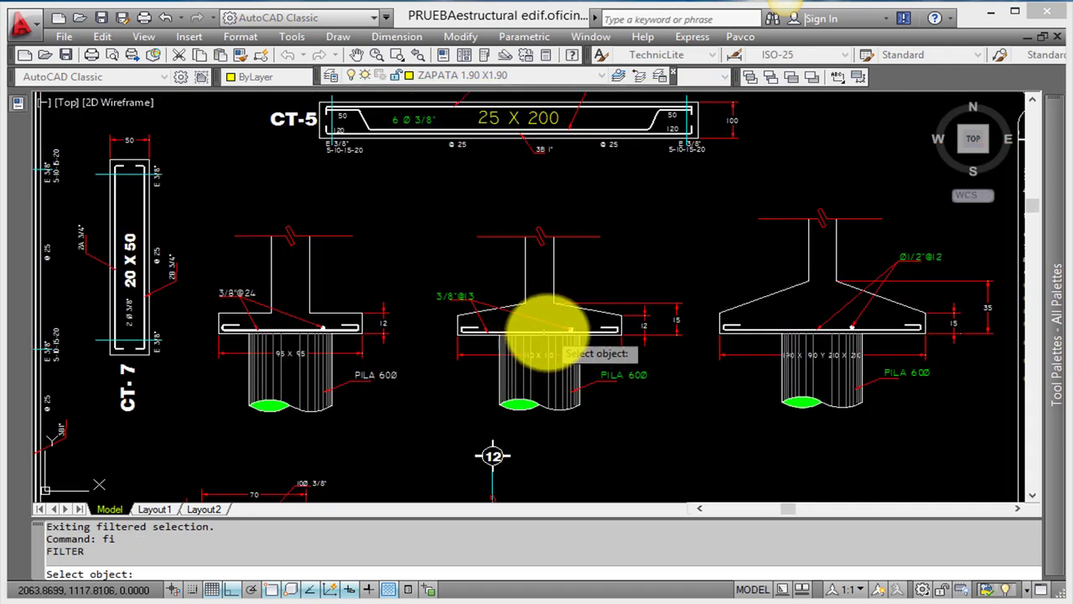
{"action": "left_click", "coordinate": [541, 330]}
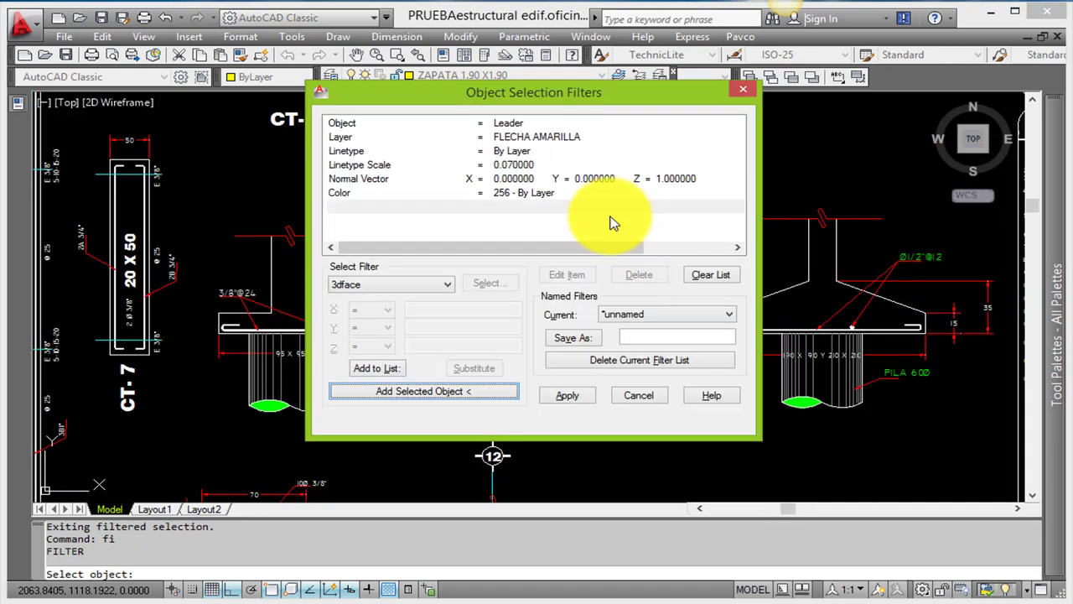
{"action": "left_click", "coordinate": [518, 178]}
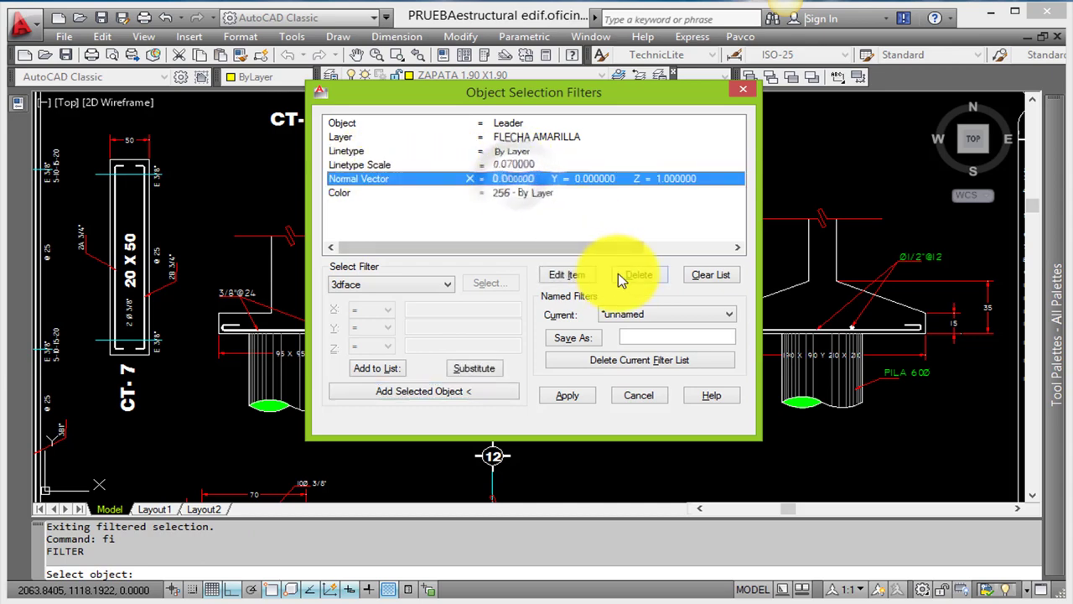
{"action": "left_click", "coordinate": [639, 274]}
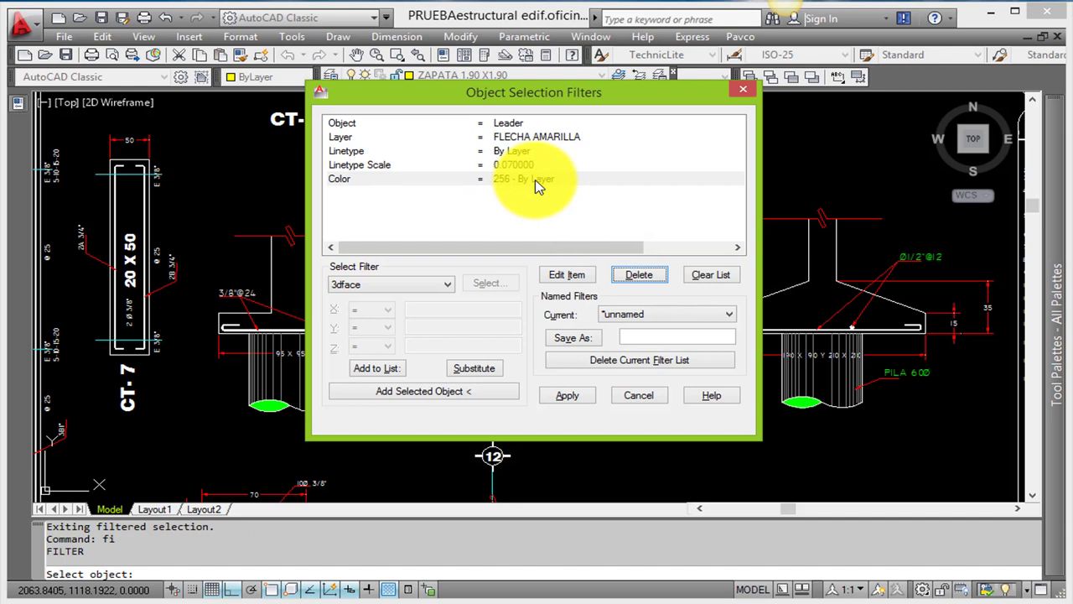
Step: Apply the leader filter to ALL objects, selecting the 76 leaders
{"action": "left_click", "coordinate": [559, 396]}
{"action": "type", "text": "all"}
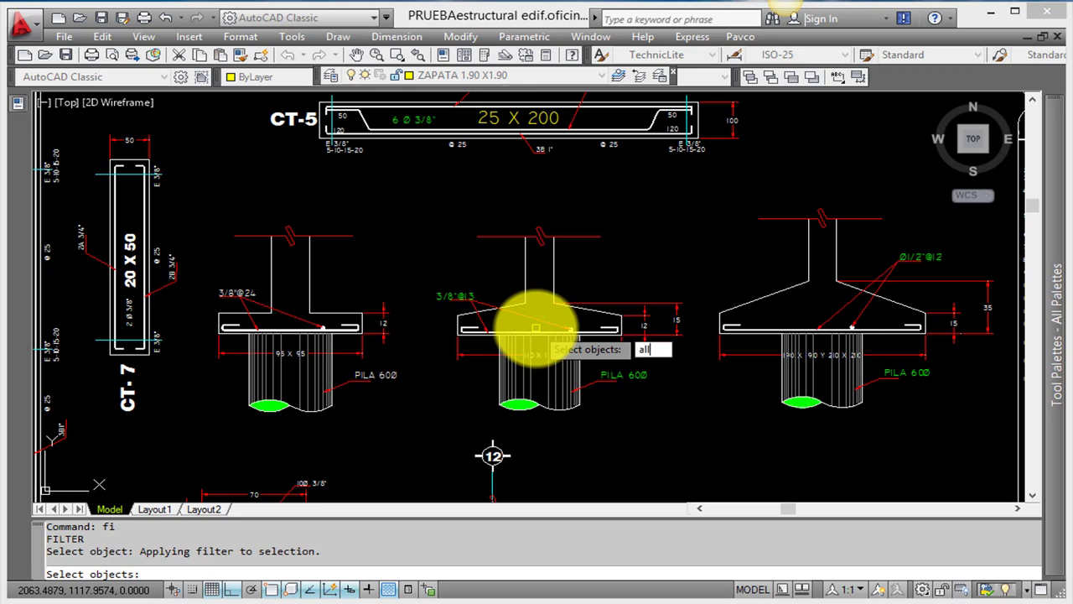
{"action": "key", "text": "Return"}
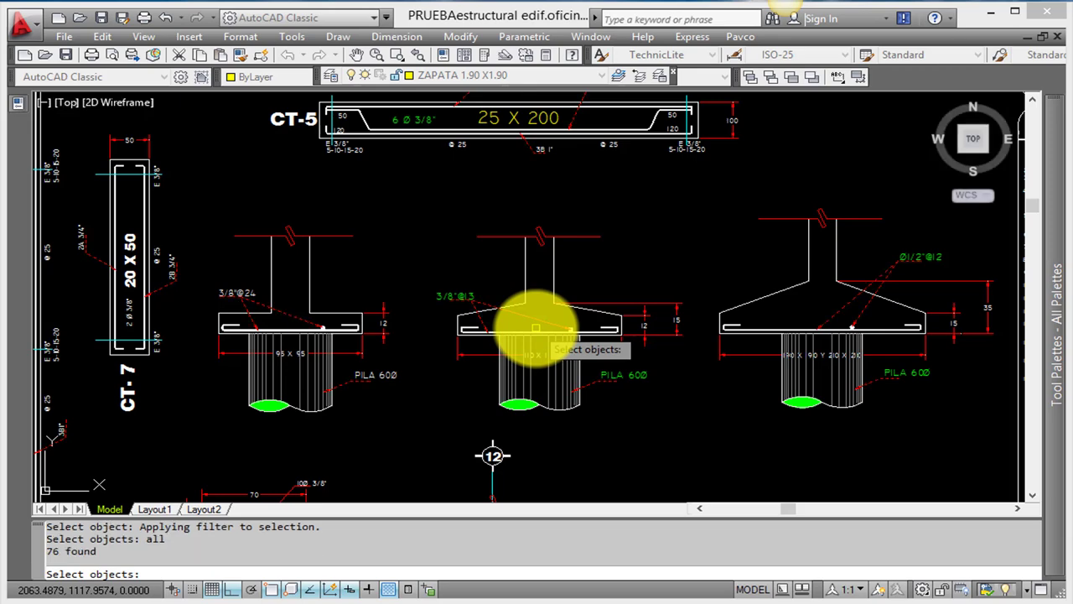
{"action": "scroll", "coordinate": [552, 306], "scroll_direction": "down", "scroll_amount": 3}
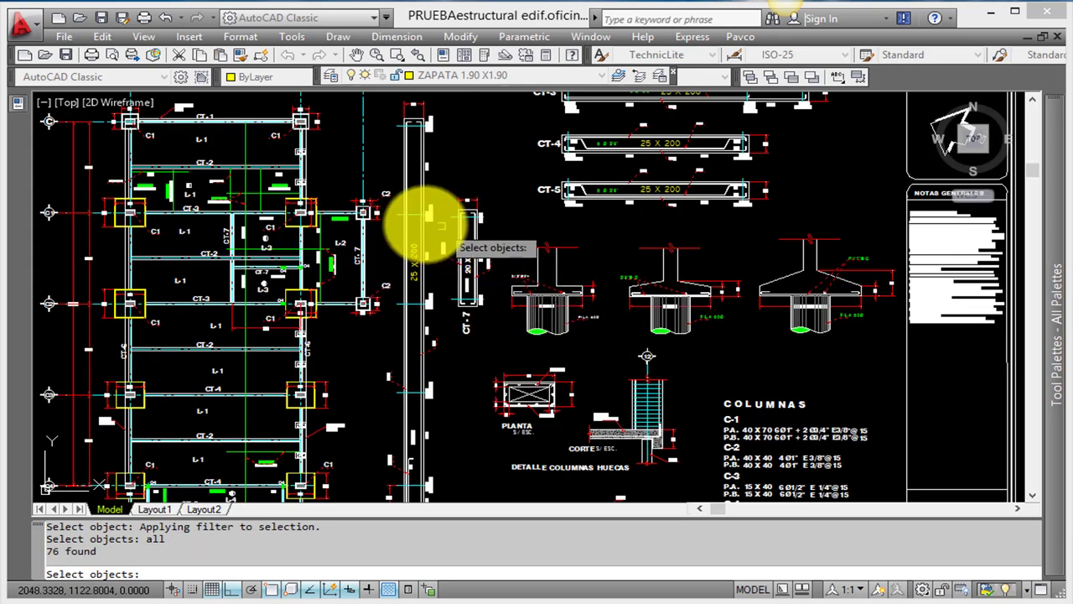
{"action": "scroll", "coordinate": [426, 221], "scroll_direction": "down", "scroll_amount": 2}
{"action": "scroll", "coordinate": [618, 230], "scroll_direction": "up", "scroll_amount": 2}
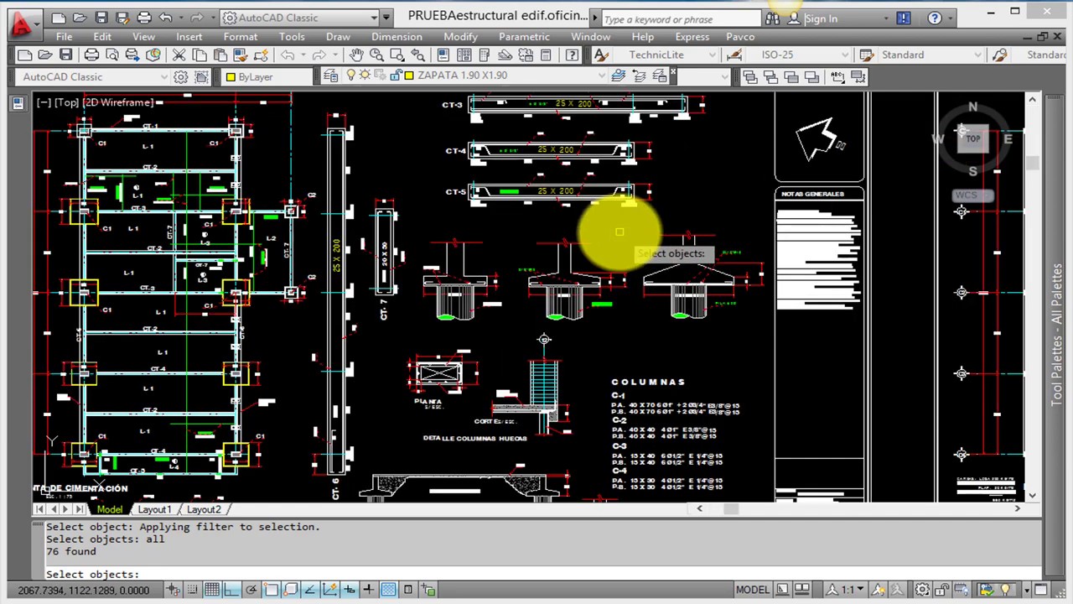
{"action": "key", "text": "Return"}
Step: Set the selected leaders' arrowheads to Dot
{"action": "scroll", "coordinate": [595, 285], "scroll_direction": "up", "scroll_amount": 3}
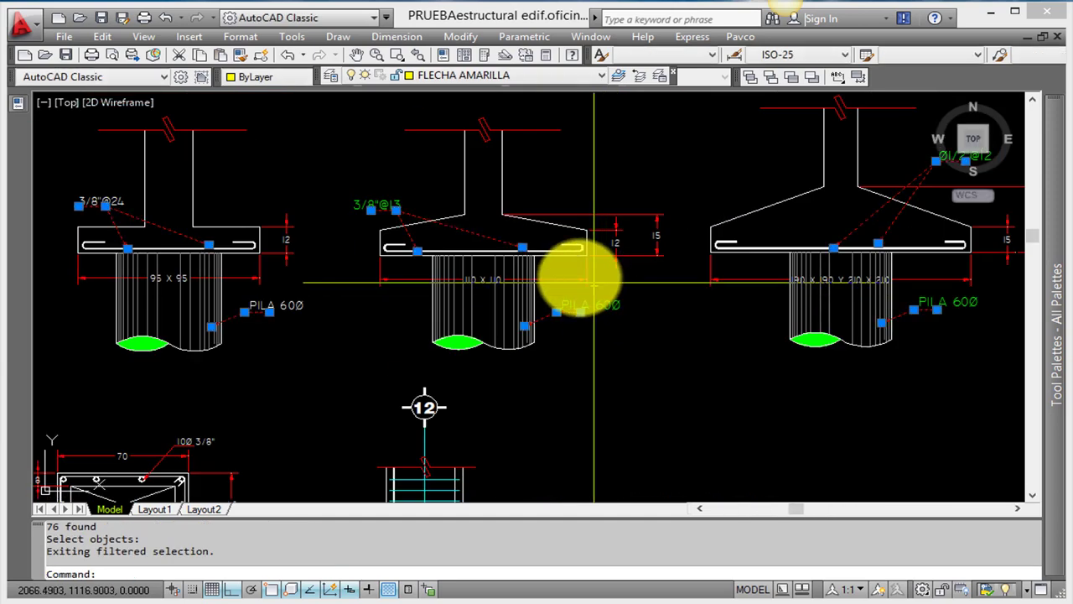
{"action": "scroll", "coordinate": [595, 283], "scroll_direction": "down", "scroll_amount": 3}
{"action": "scroll", "coordinate": [541, 348], "scroll_direction": "up", "scroll_amount": 2}
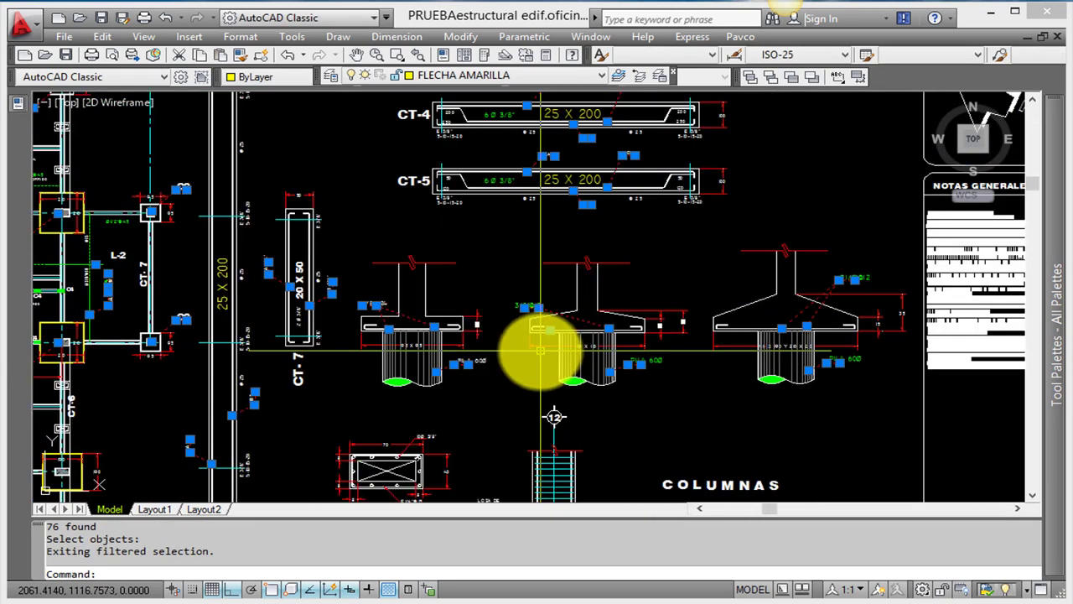
{"action": "scroll", "coordinate": [541, 347], "scroll_direction": "up", "scroll_amount": 2}
{"action": "scroll", "coordinate": [545, 347], "scroll_direction": "up", "scroll_amount": 2}
{"action": "key", "text": "ctrl+1"}
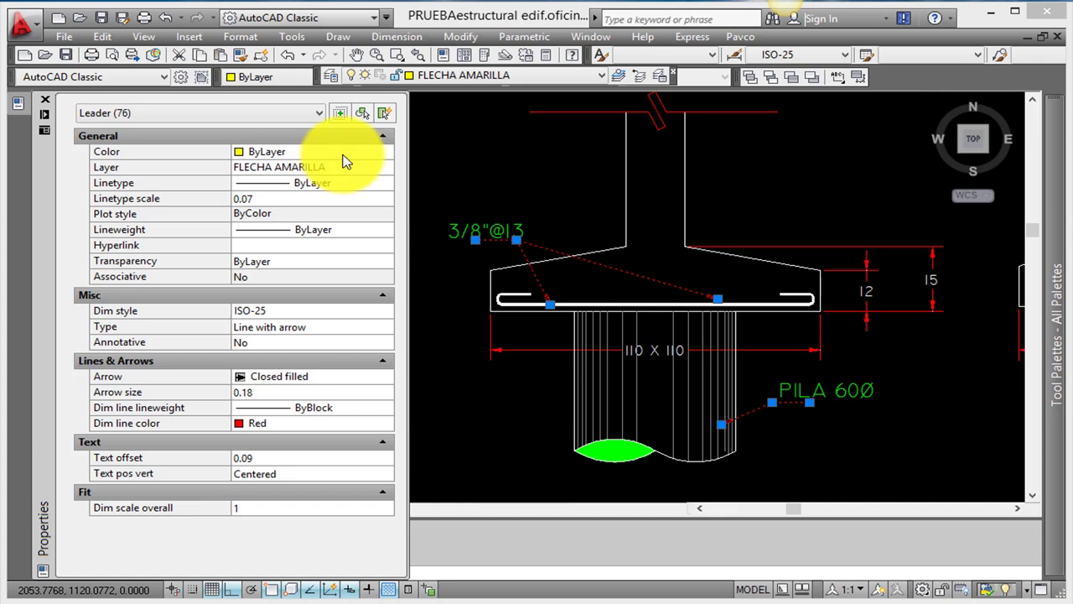
{"action": "left_click", "coordinate": [377, 376]}
{"action": "left_click", "coordinate": [377, 376]}
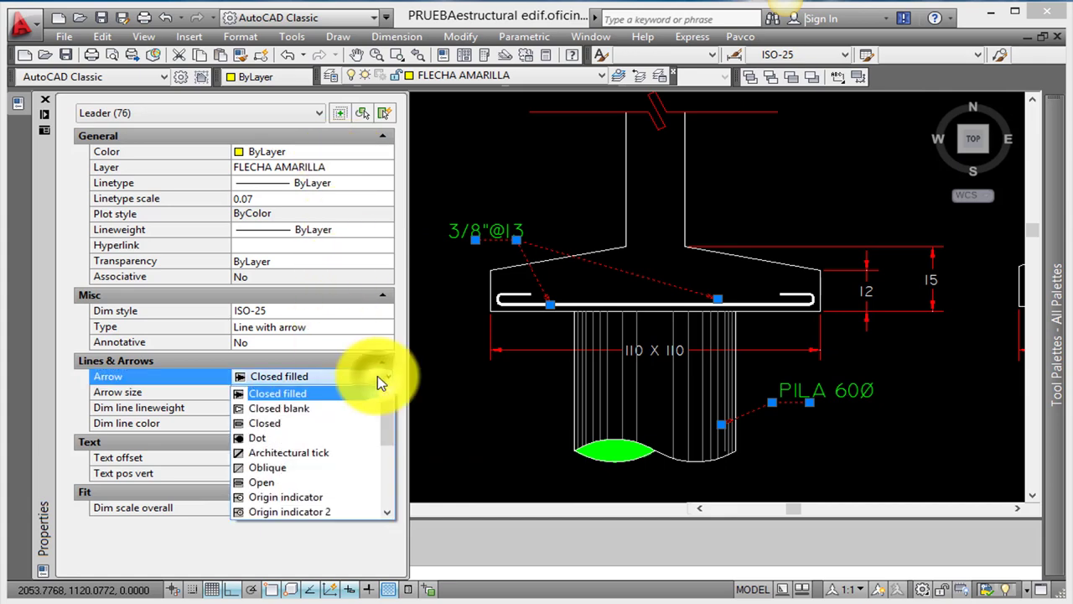
{"action": "left_click", "coordinate": [345, 438]}
{"action": "key", "text": "ctrl+1"}
{"action": "scroll", "coordinate": [743, 291], "scroll_direction": "up", "scroll_amount": 3}
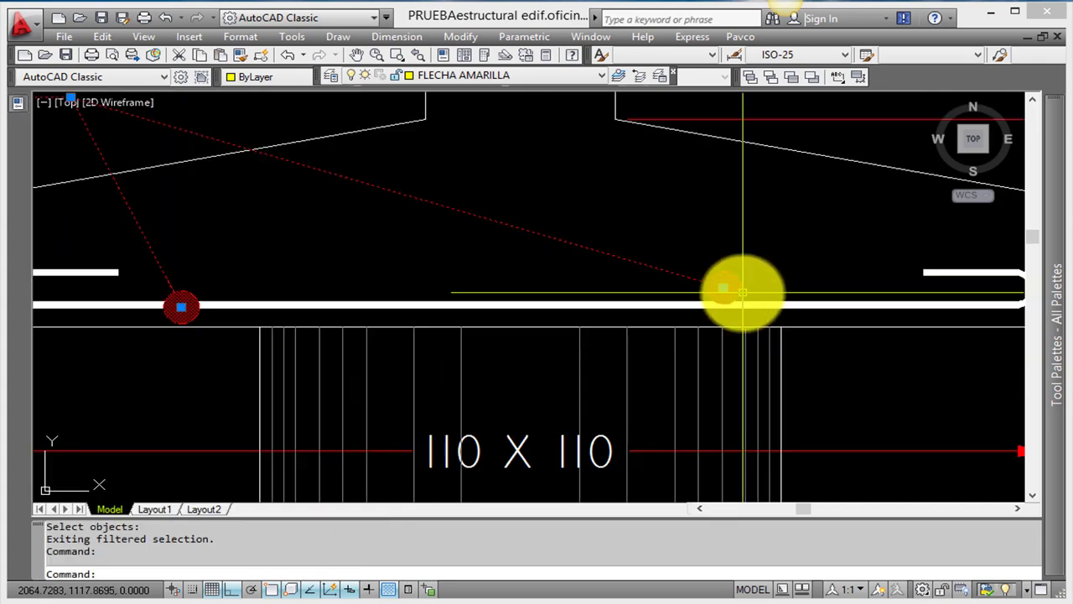
{"action": "scroll", "coordinate": [743, 292], "scroll_direction": "down", "scroll_amount": 3}
{"action": "scroll", "coordinate": [754, 306], "scroll_direction": "down", "scroll_amount": 1}
{"action": "scroll", "coordinate": [329, 303], "scroll_direction": "up", "scroll_amount": 2}
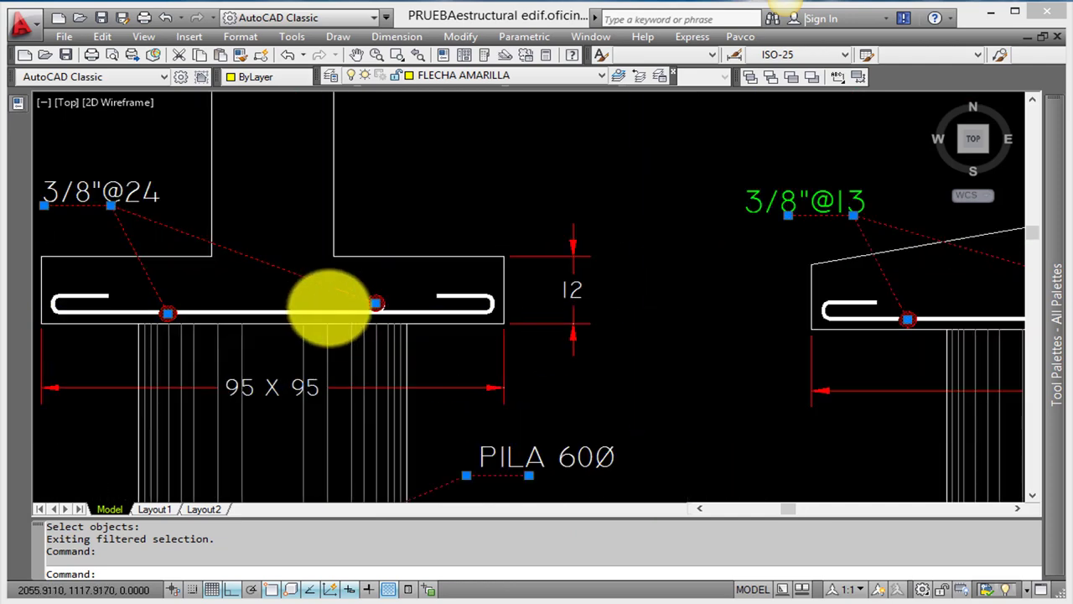
{"action": "scroll", "coordinate": [491, 292], "scroll_direction": "up", "scroll_amount": 1}
{"action": "scroll", "coordinate": [702, 292], "scroll_direction": "down", "scroll_amount": 2}
{"action": "scroll", "coordinate": [427, 307], "scroll_direction": "down", "scroll_amount": 2}
{"action": "scroll", "coordinate": [451, 310], "scroll_direction": "up", "scroll_amount": 2}
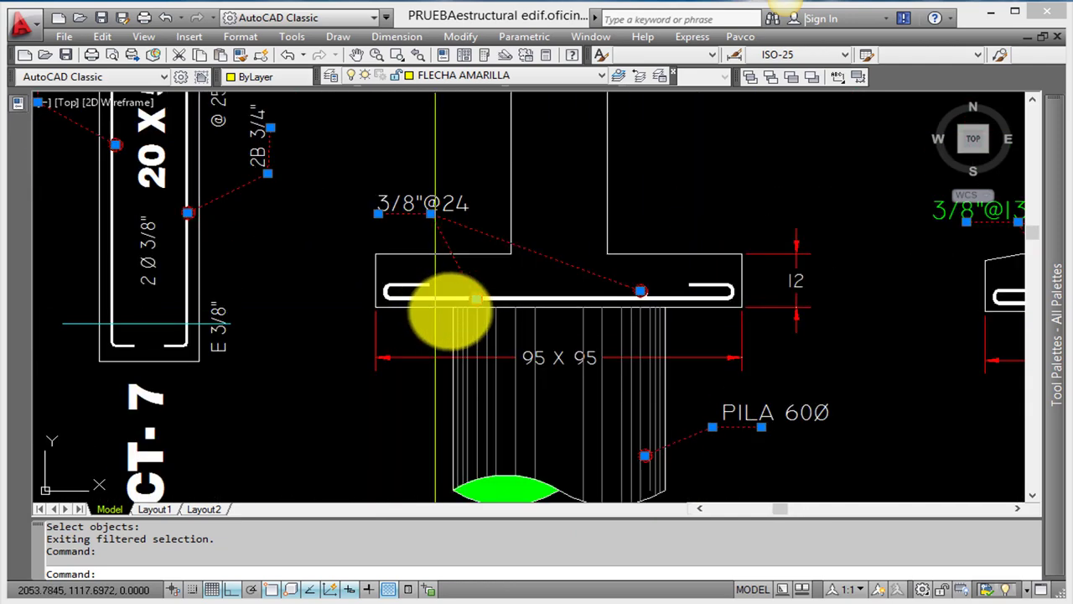
Step: Set the leaders' dimension line colour to Green
{"action": "key", "text": "ctrl+1"}
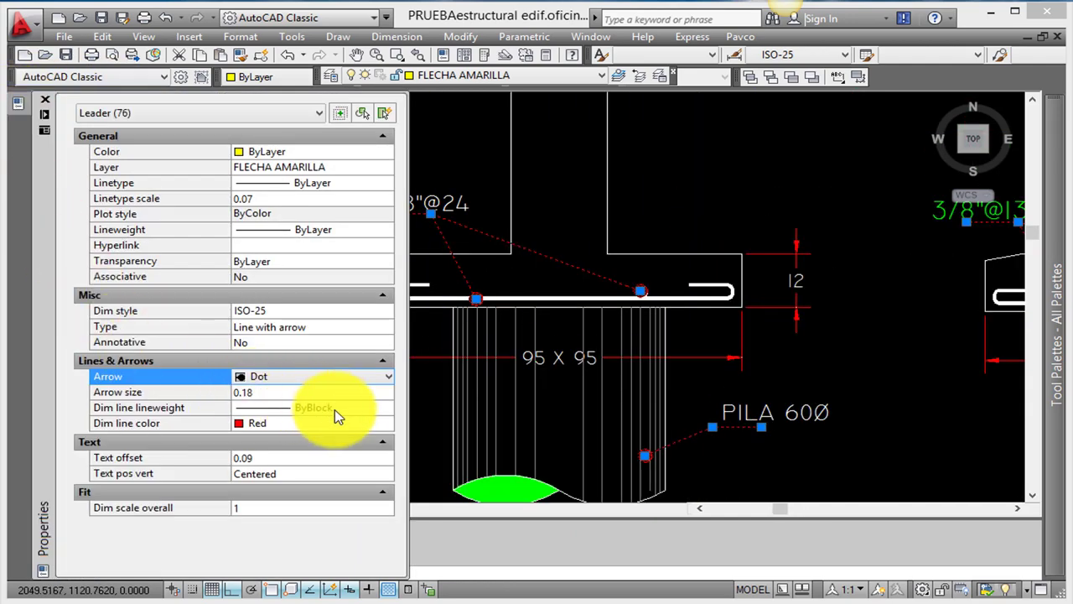
{"action": "left_click", "coordinate": [262, 425]}
{"action": "left_click", "coordinate": [267, 428]}
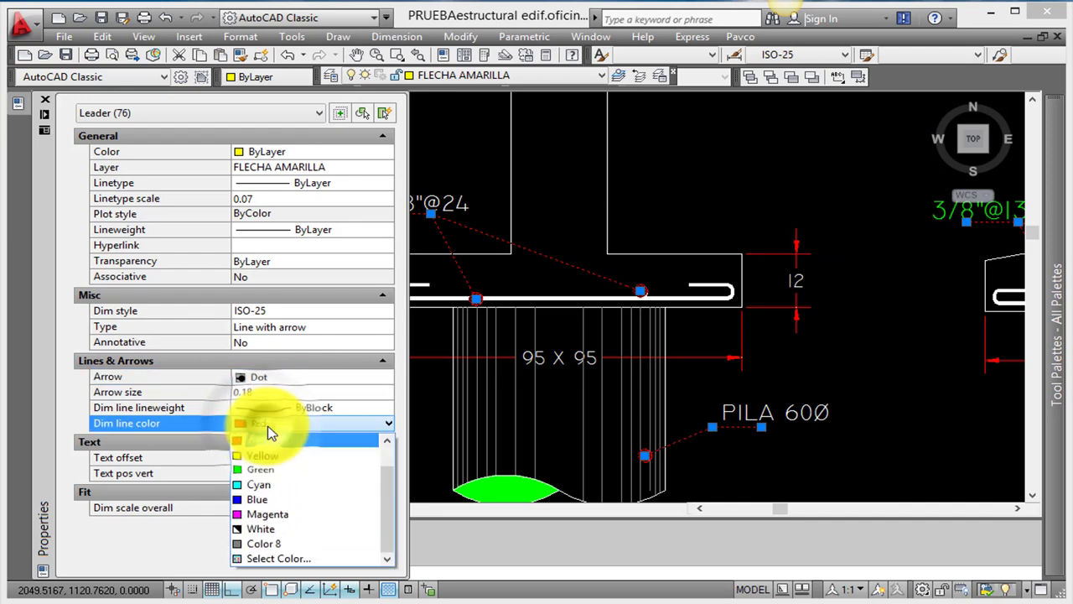
{"action": "left_click", "coordinate": [260, 469]}
{"action": "key", "text": "ctrl+1"}
{"action": "scroll", "coordinate": [809, 277], "scroll_direction": "down", "scroll_amount": 1}
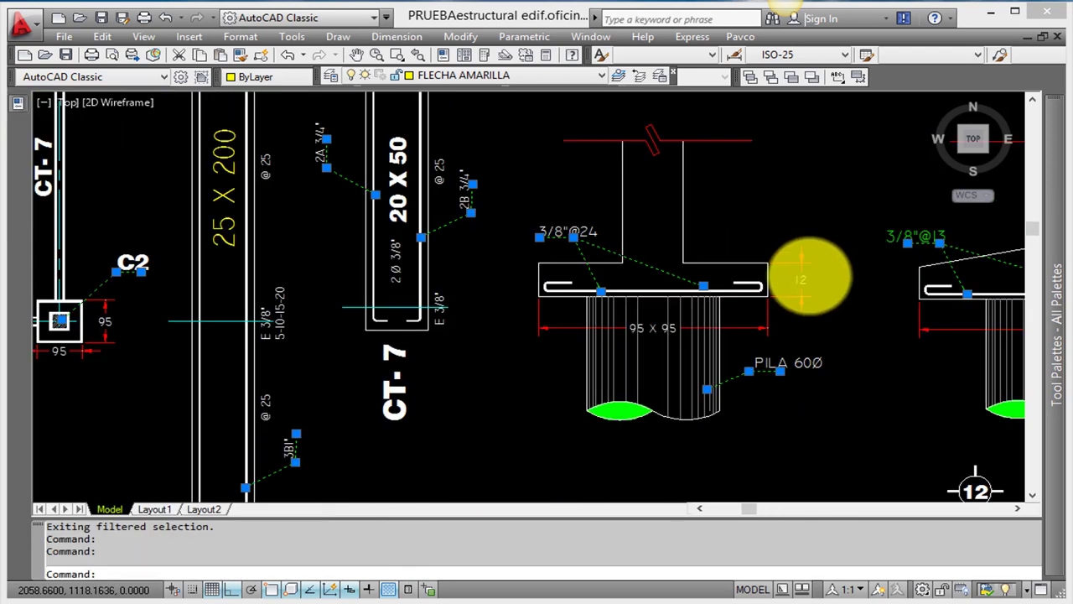
{"action": "scroll", "coordinate": [797, 268], "scroll_direction": "down", "scroll_amount": 5}
{"action": "scroll", "coordinate": [611, 288], "scroll_direction": "up", "scroll_amount": 4}
{"action": "scroll", "coordinate": [266, 357], "scroll_direction": "down", "scroll_amount": 1}
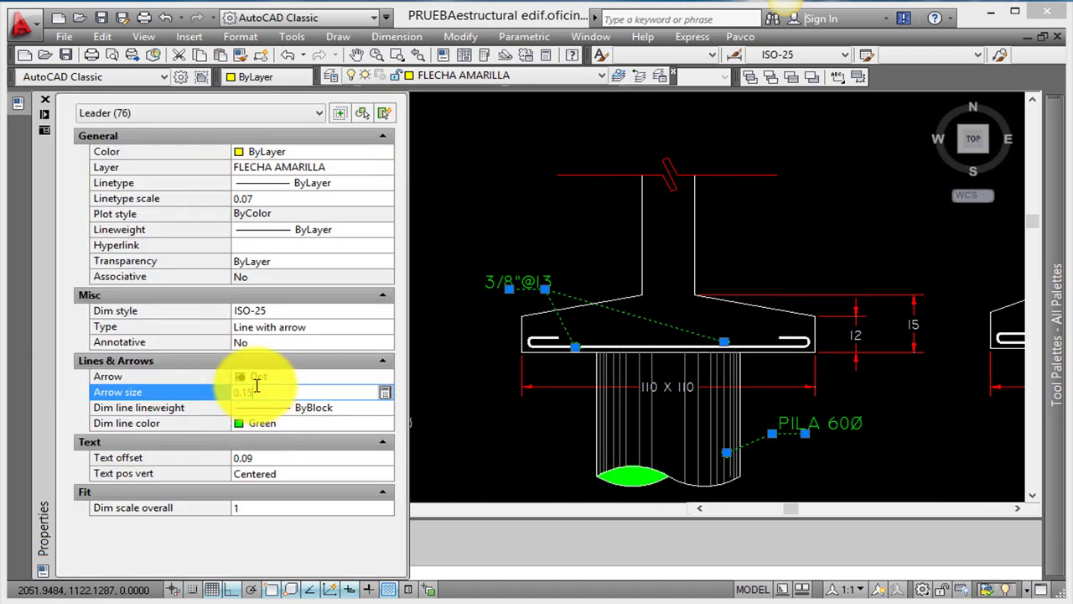
{"action": "scroll", "coordinate": [706, 342], "scroll_direction": "up", "scroll_amount": 4}
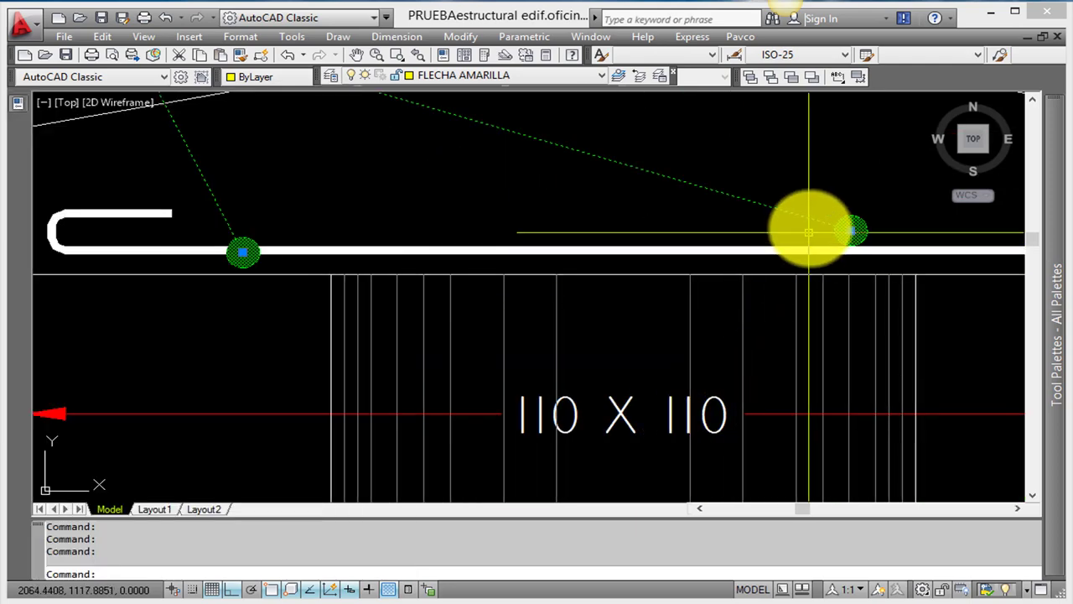
{"action": "scroll", "coordinate": [809, 232], "scroll_direction": "down", "scroll_amount": 2}
{"action": "scroll", "coordinate": [493, 332], "scroll_direction": "down", "scroll_amount": 2}
Step: Pan and zoom out past the CT-3 beam detail to show the whole foundation sheet
{"action": "scroll", "coordinate": [500, 344], "scroll_direction": "down", "scroll_amount": 2}
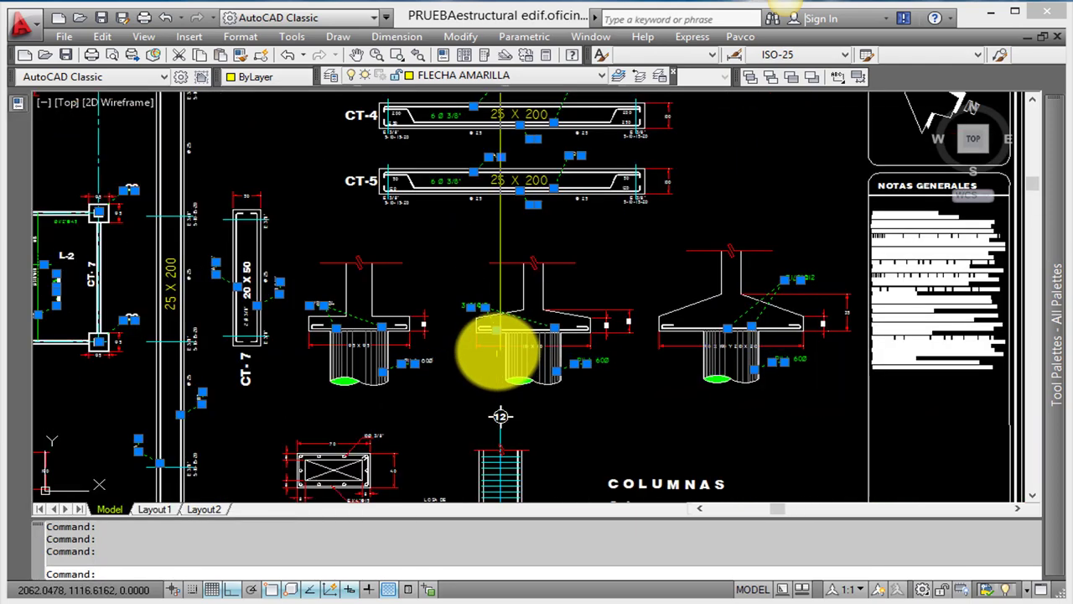
{"action": "mouse_move", "coordinate": [532, 336]}
{"action": "middle_mouse_down"}
{"action": "mouse_move", "coordinate": [522, 289]}
{"action": "mouse_move", "coordinate": [522, 336]}
{"action": "middle_mouse_up"}
{"action": "scroll", "coordinate": [563, 193], "scroll_direction": "down", "scroll_amount": 4}
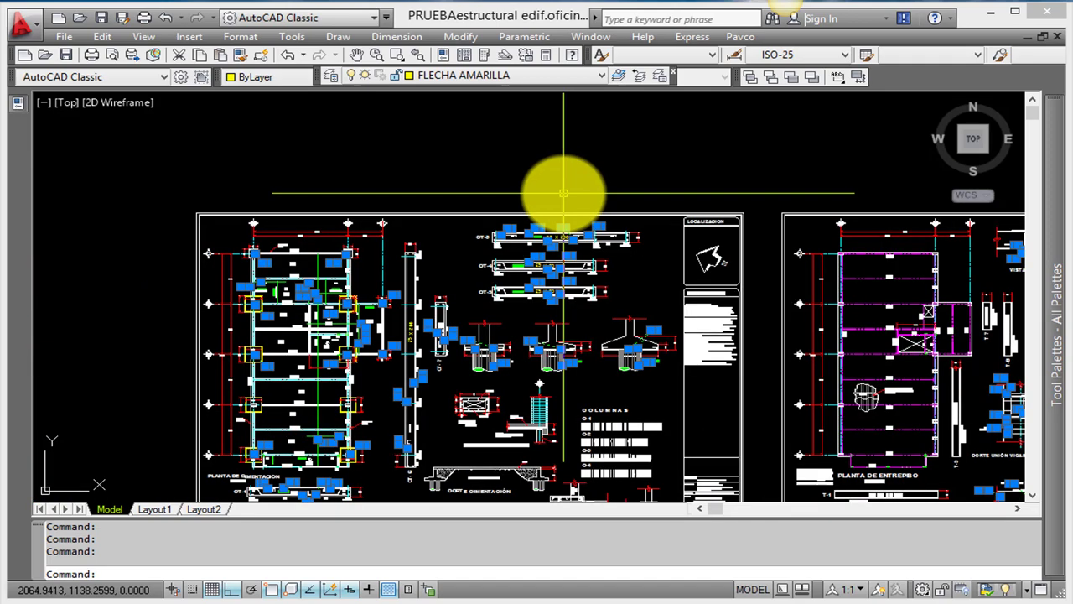
{"action": "middle_click_drag", "start_coordinate": [628, 293], "coordinate": [521, 208]}
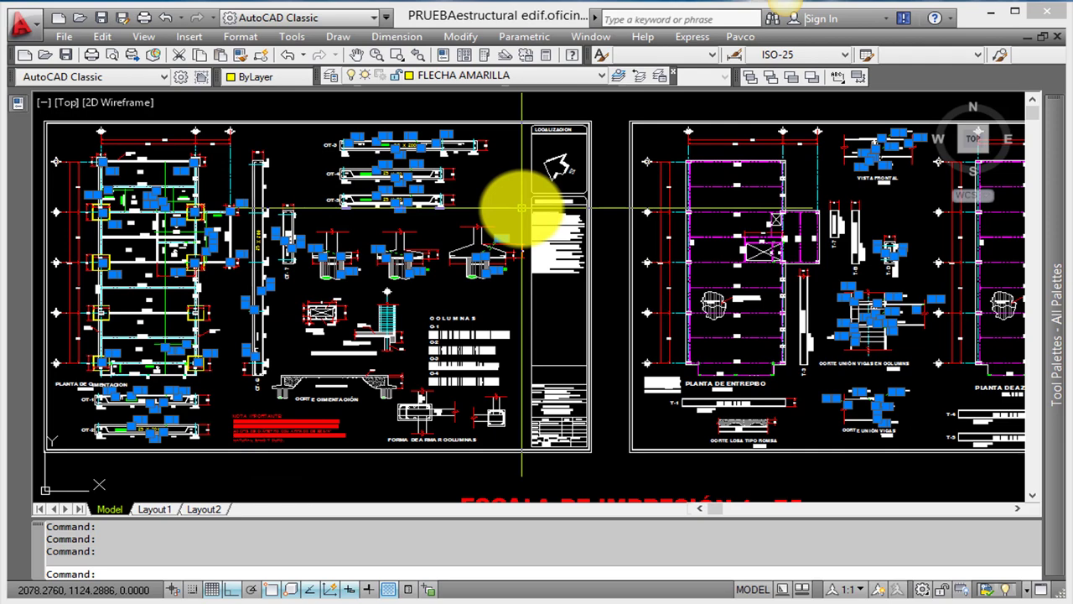
{"action": "middle_click_drag", "start_coordinate": [443, 204], "coordinate": [460, 234]}
{"action": "key", "text": "Escape"}
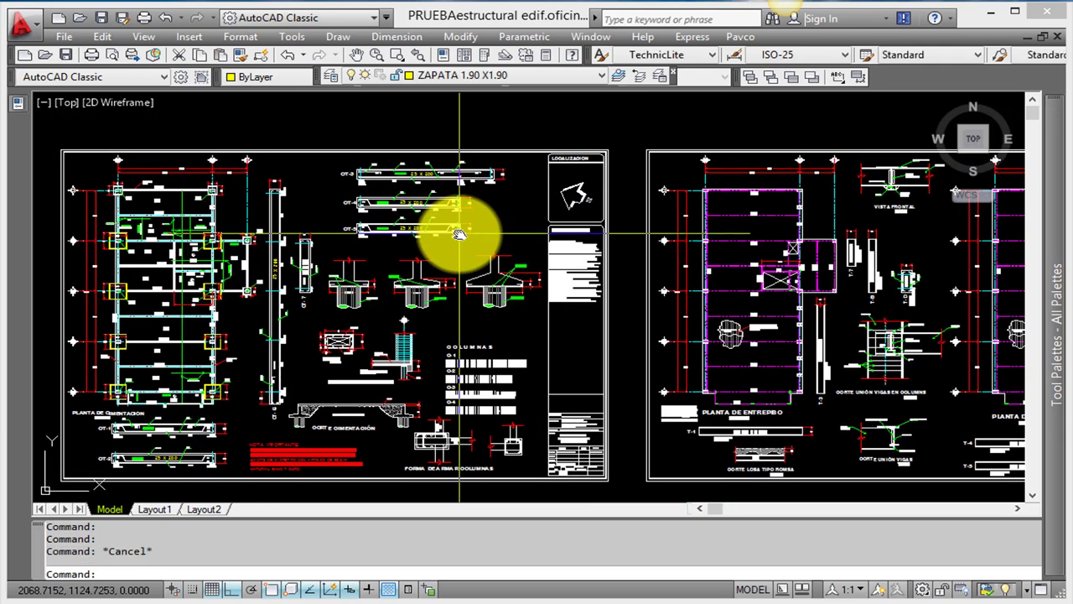